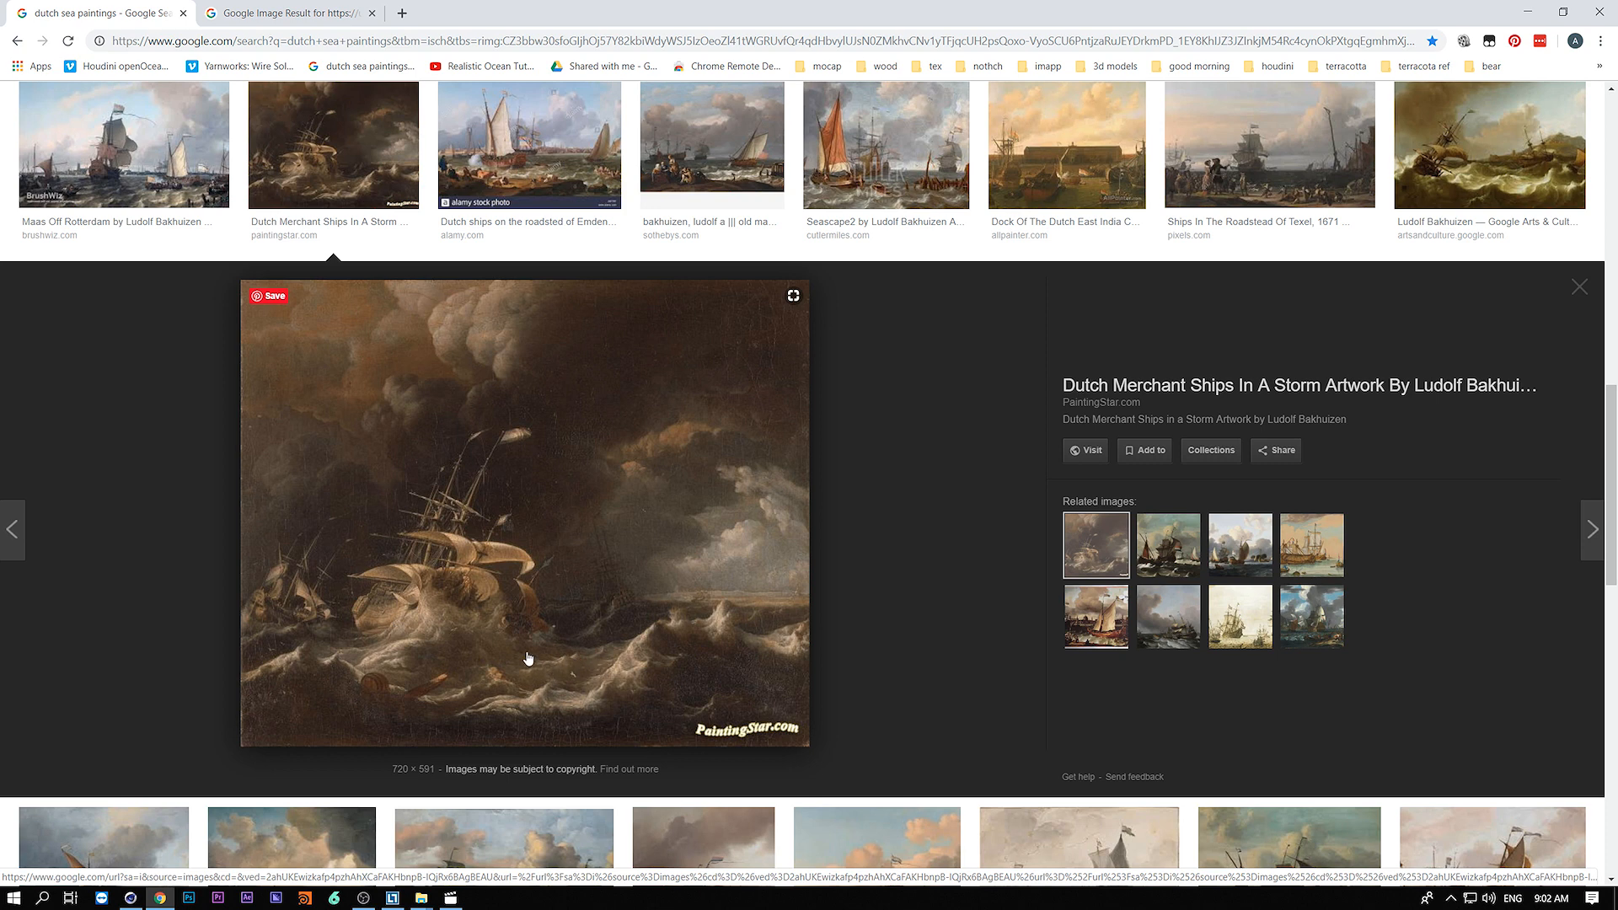
- Compare the two open sea storm painting references, then put the browser away
click(286, 13)
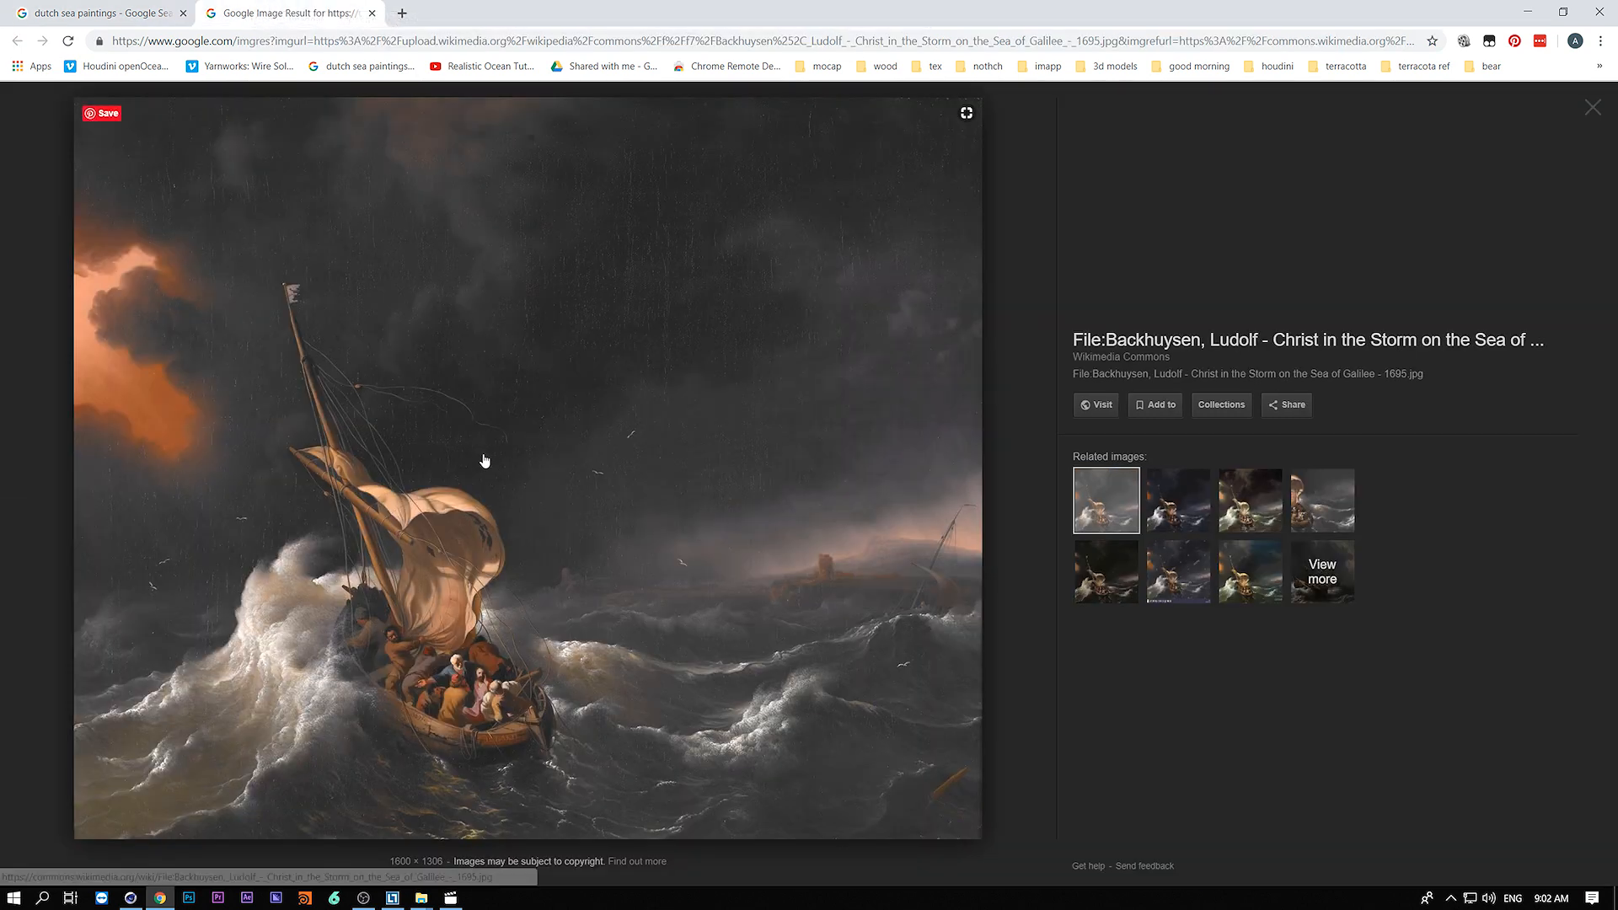
click(122, 7)
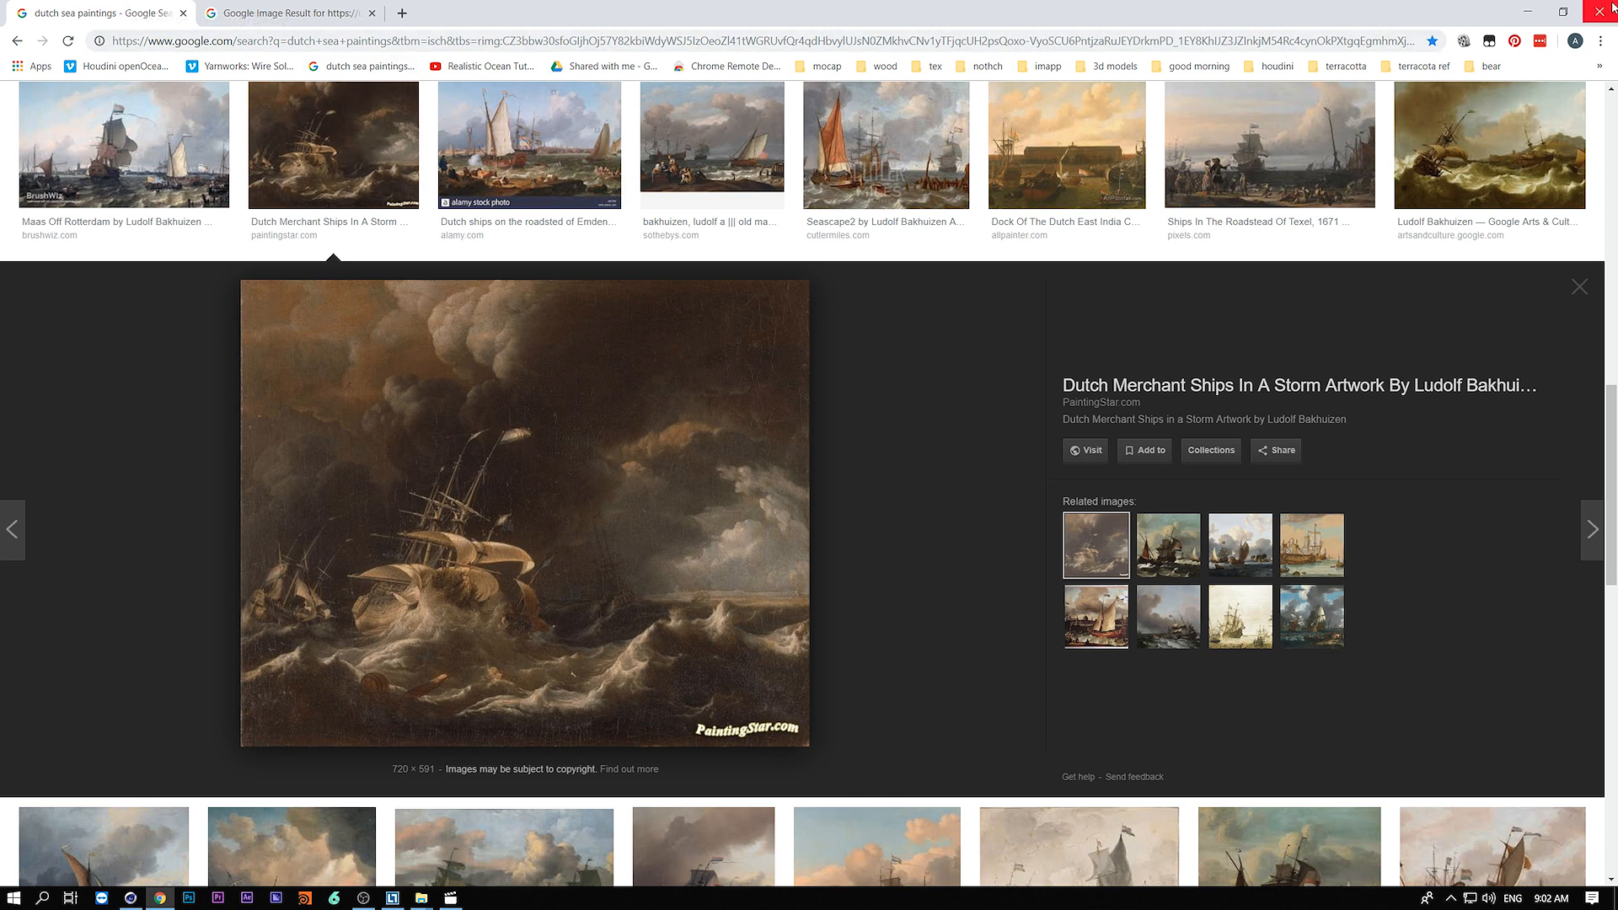
click(1526, 12)
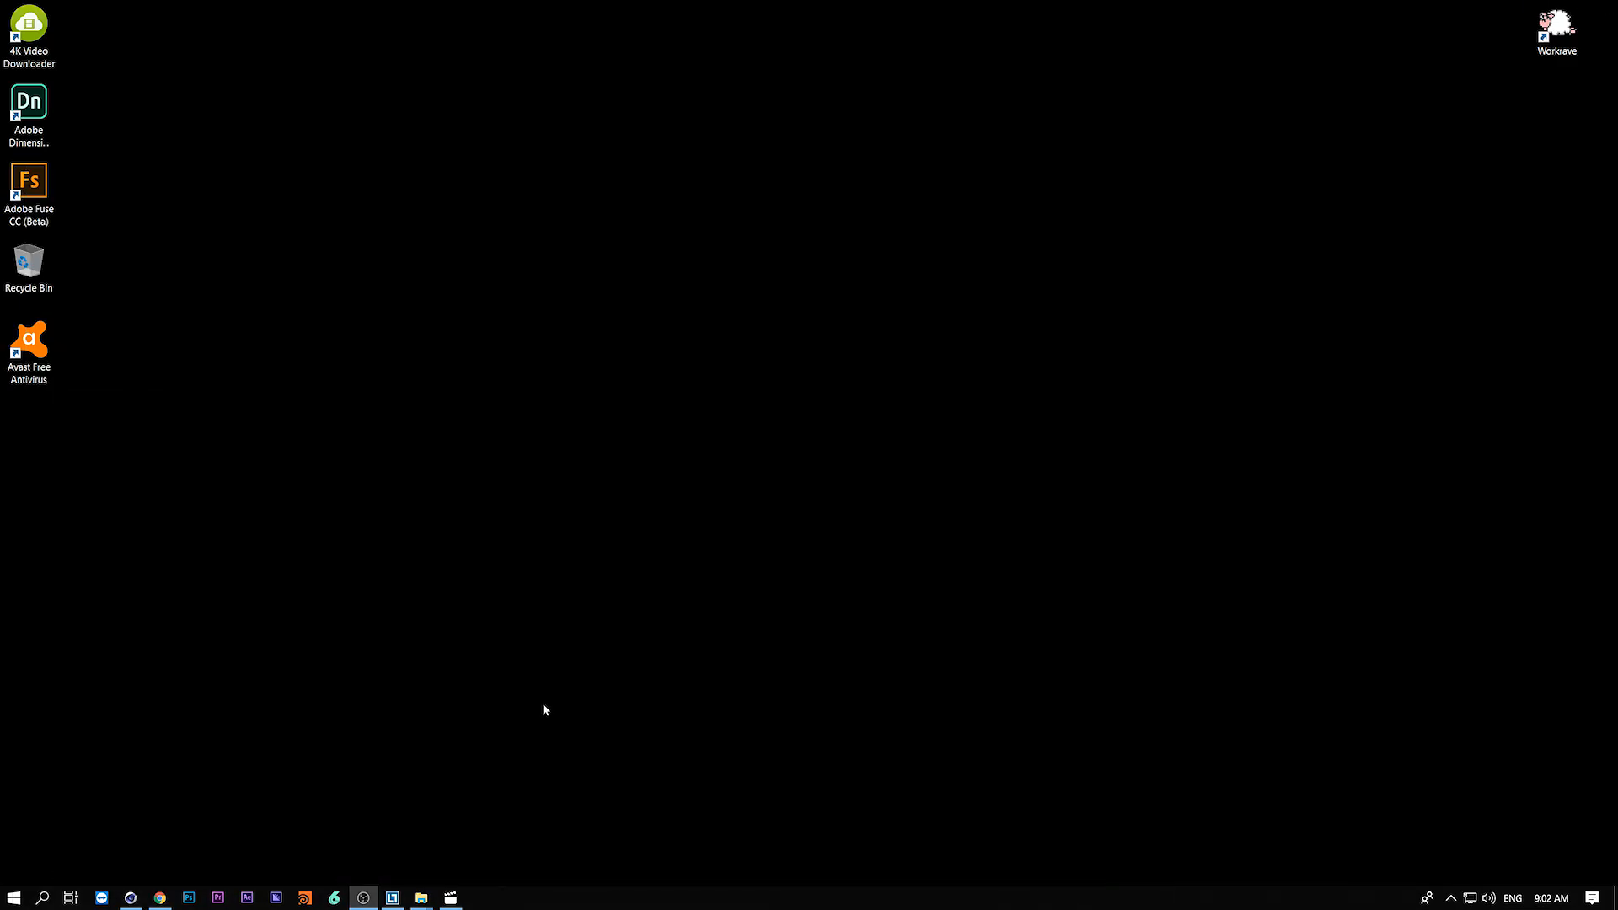
- Review the Ship Wave_1 video up to about 2 seconds, then put the player away
mouse_move(157, 902)
click(451, 898)
click(813, 856)
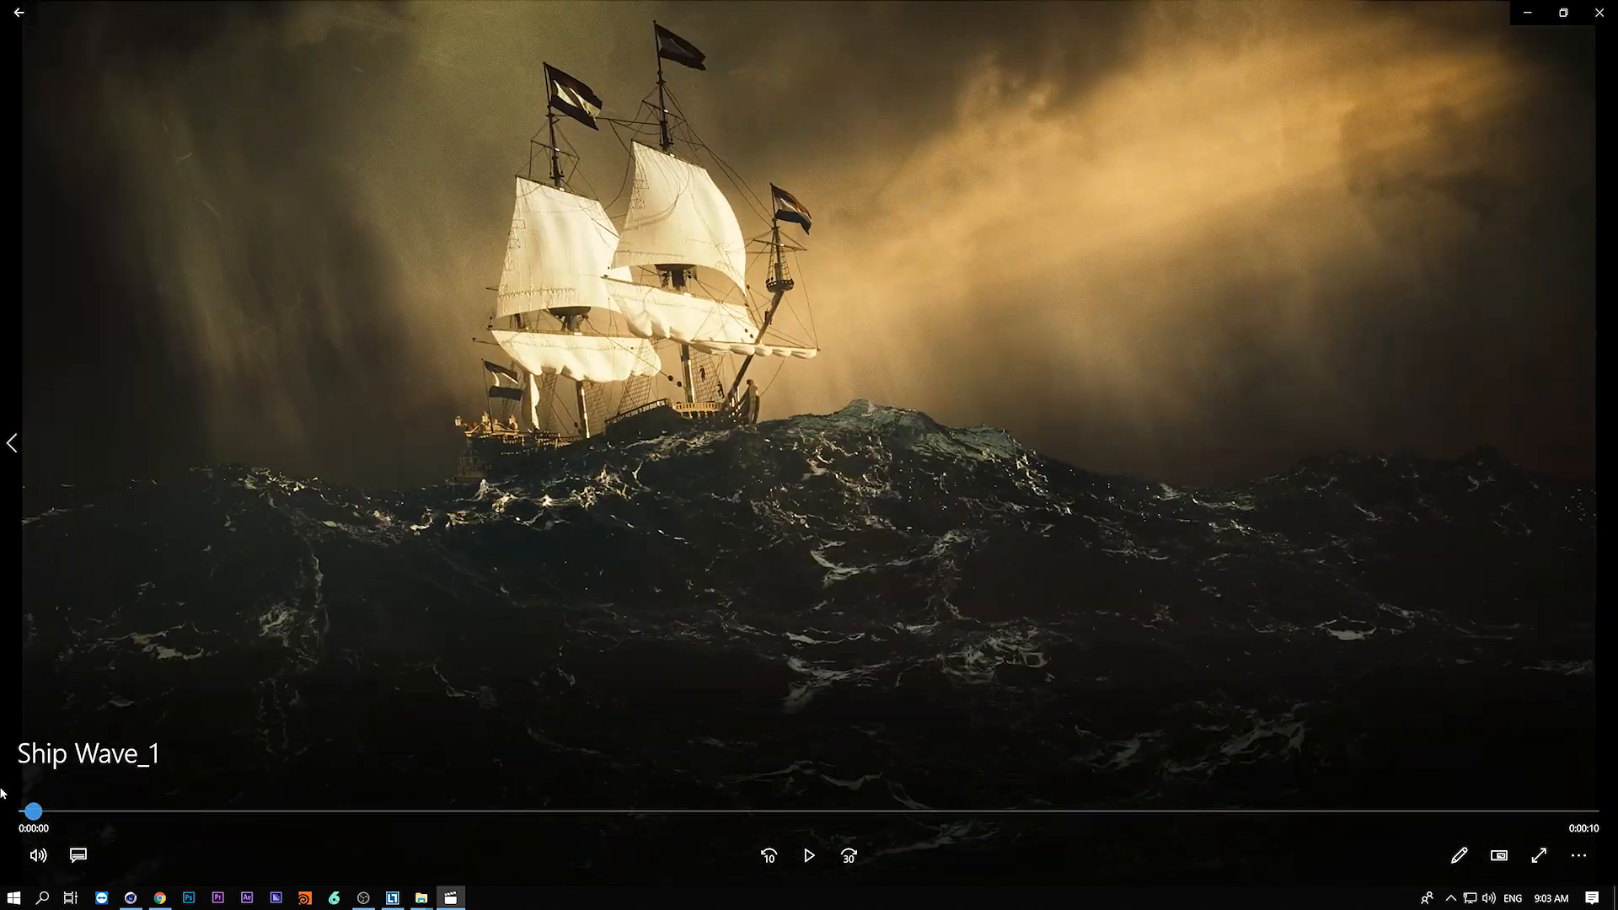
drag(20, 811, 371, 811)
click(449, 811)
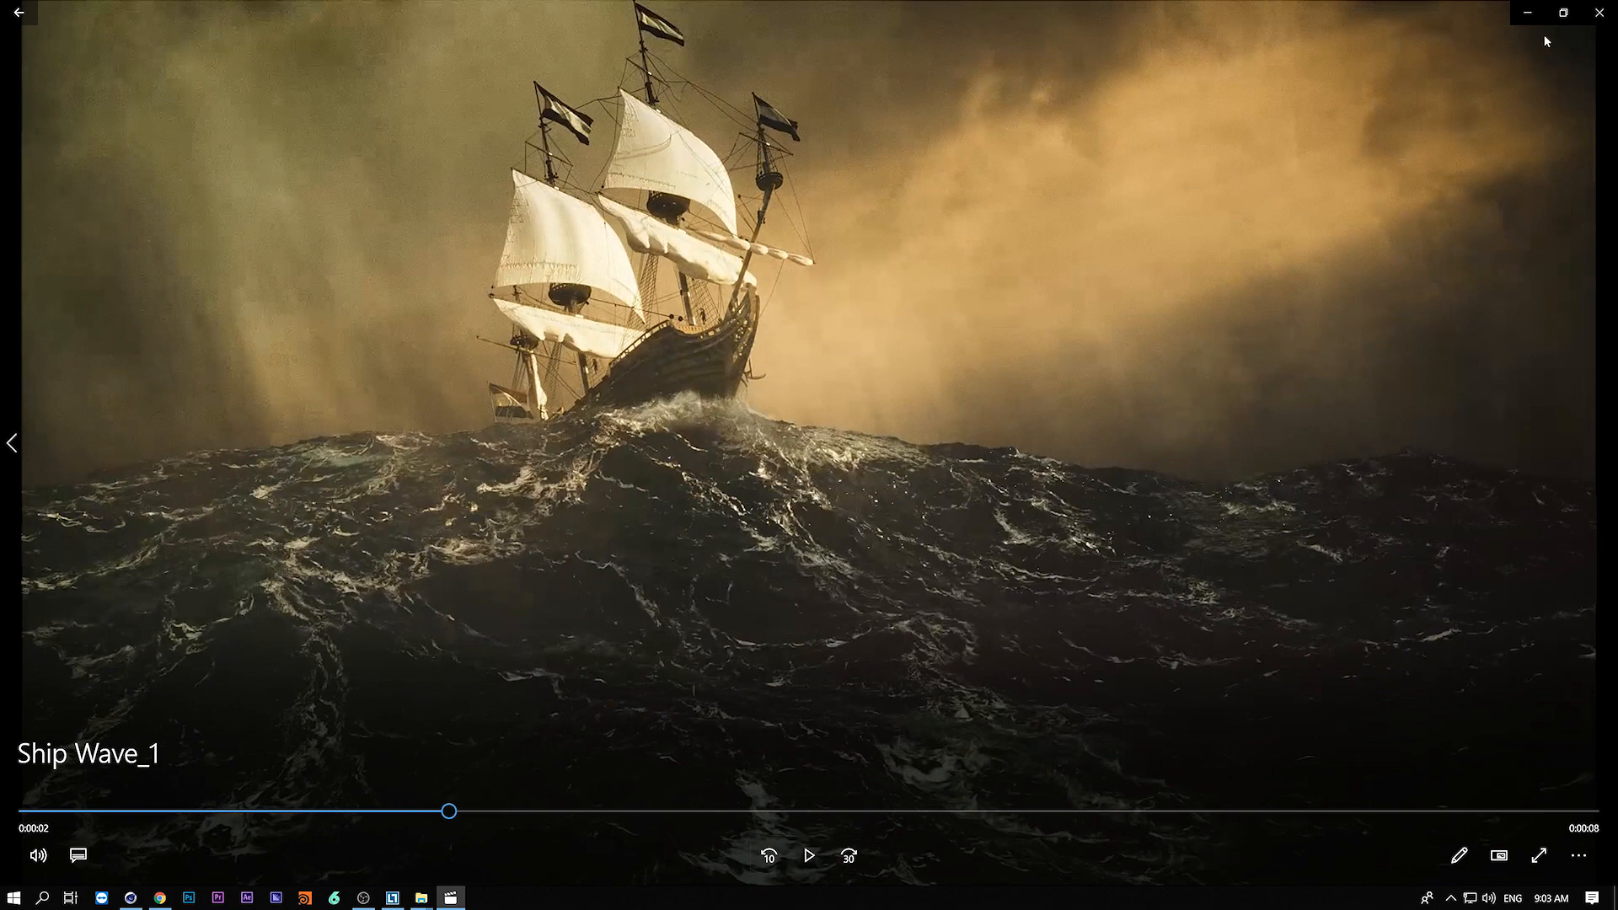
click(1527, 13)
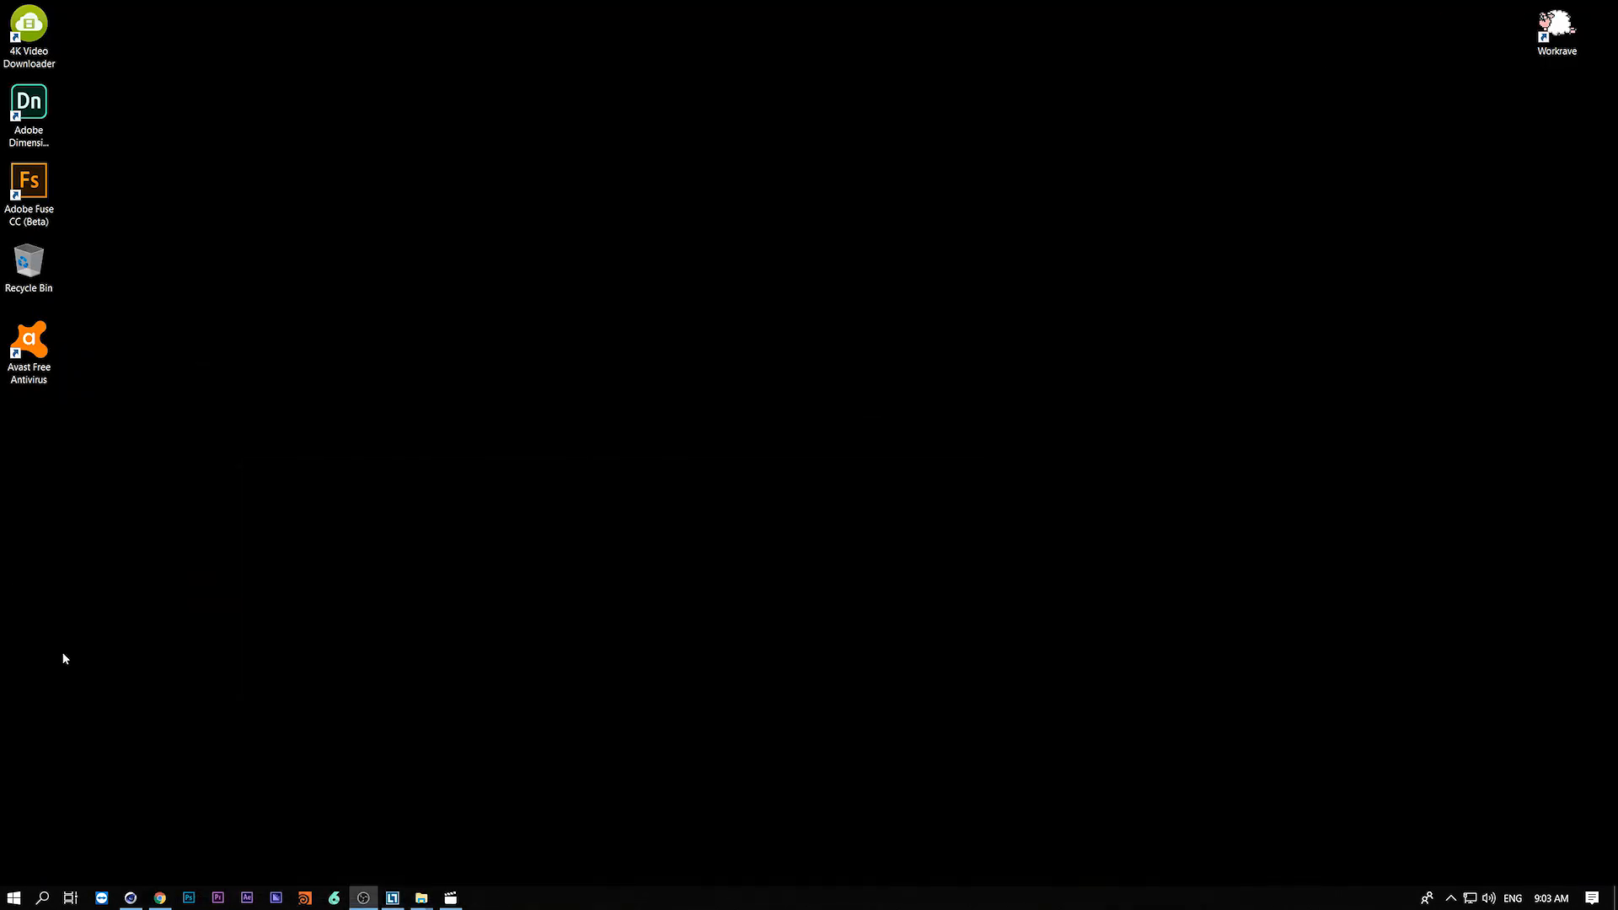
- Switch to Cinema 4D and inspect the detailed sea hierarchy and the settings of its Big HOT4D deformer
click(129, 900)
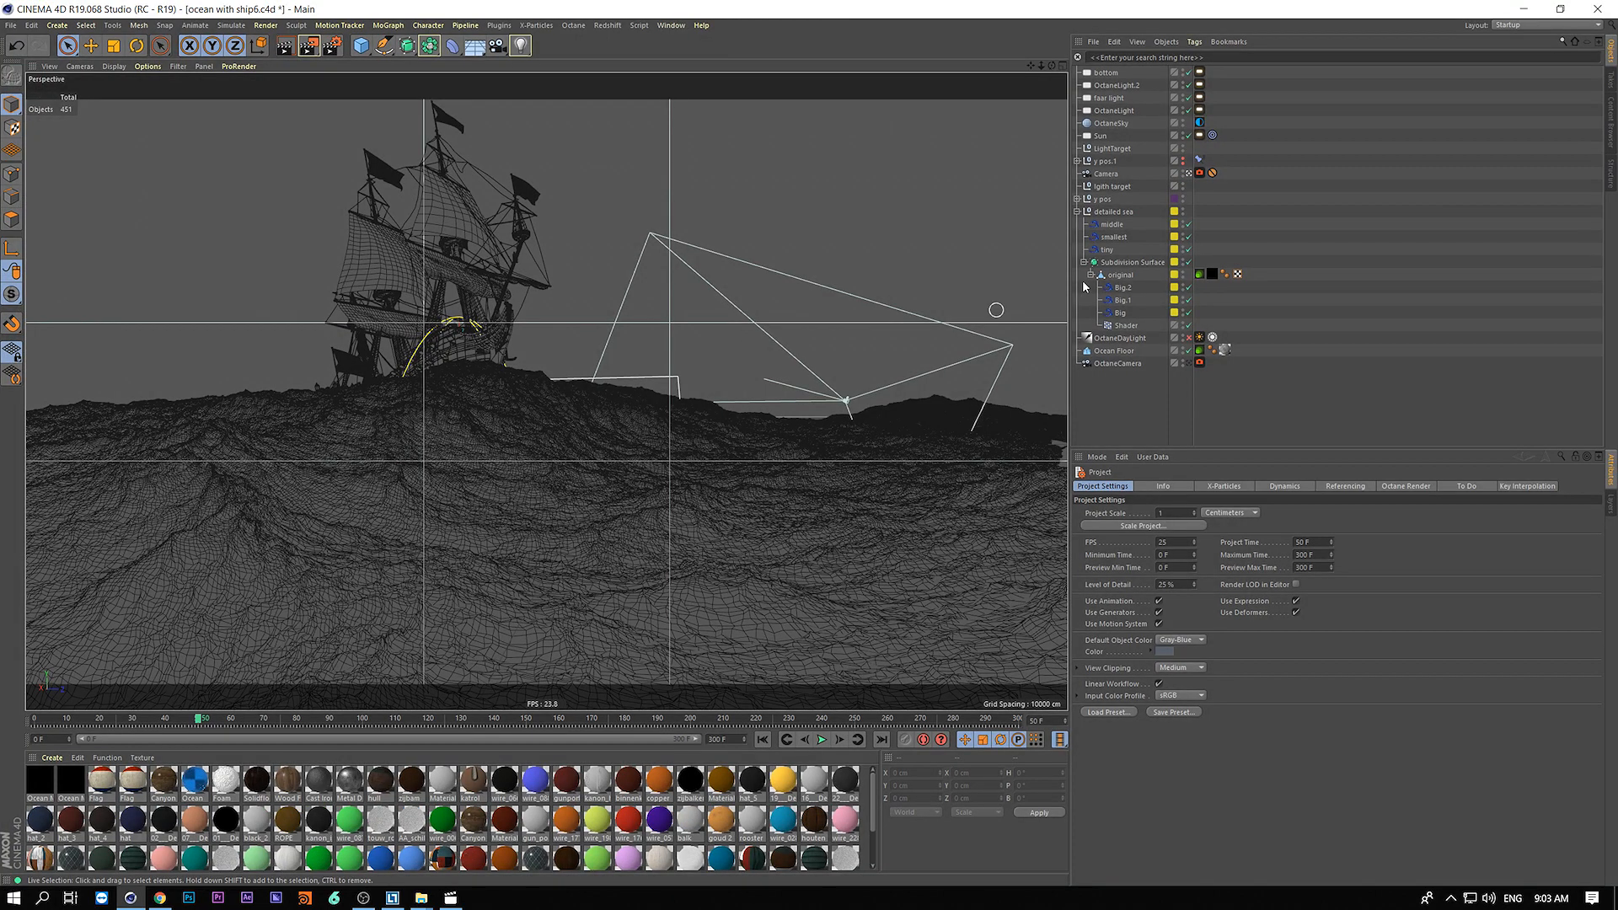
middle_click(1111, 214)
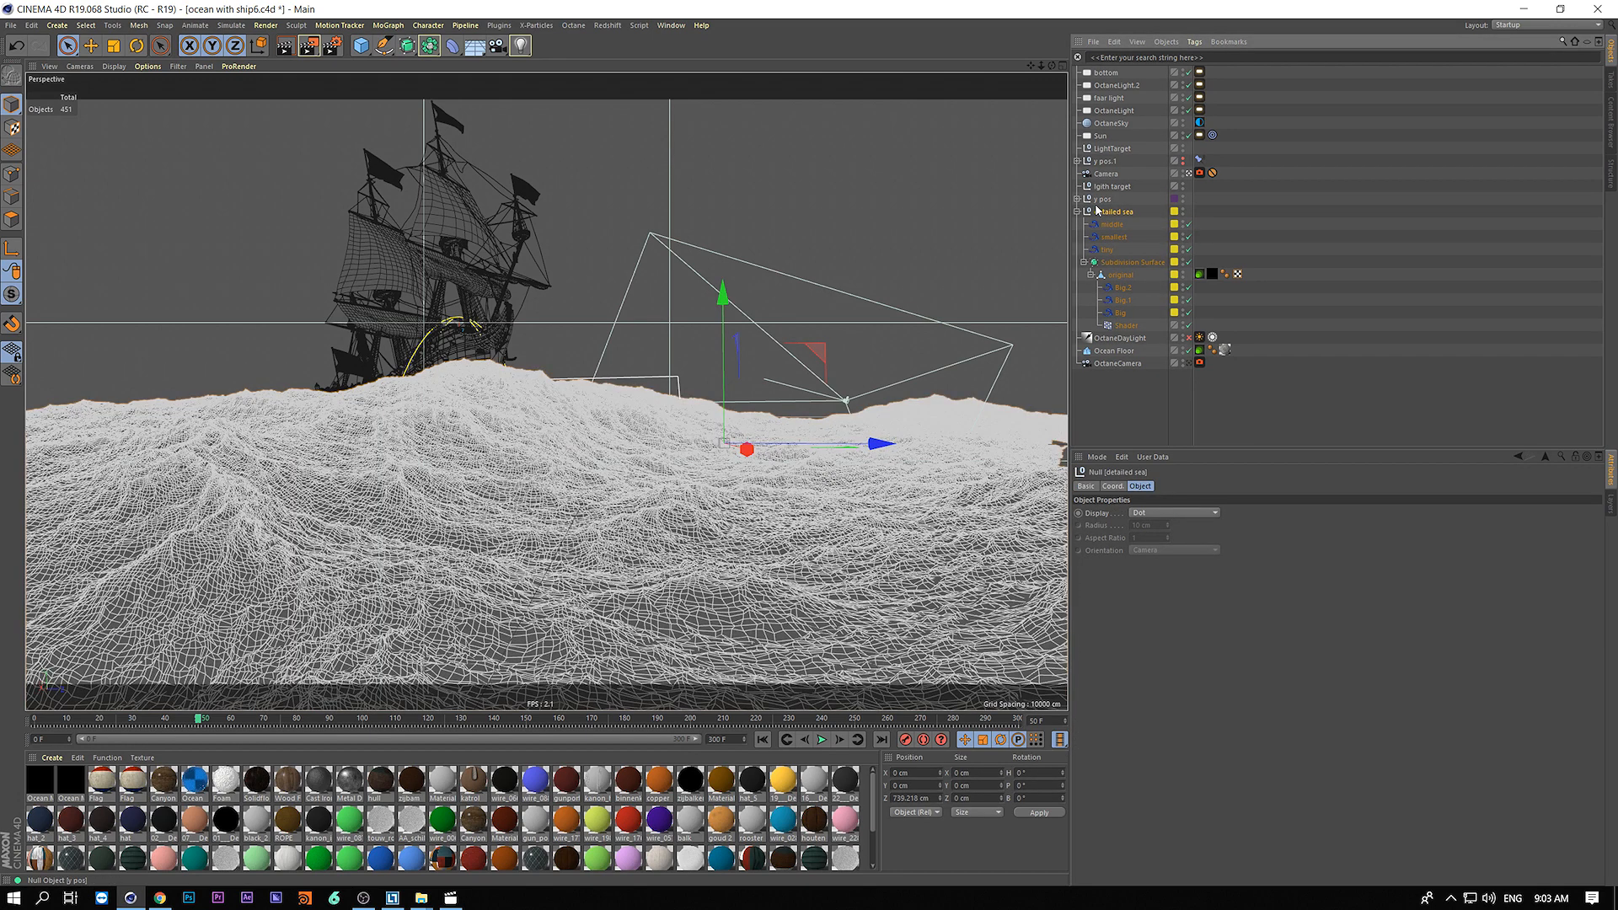
click(1122, 290)
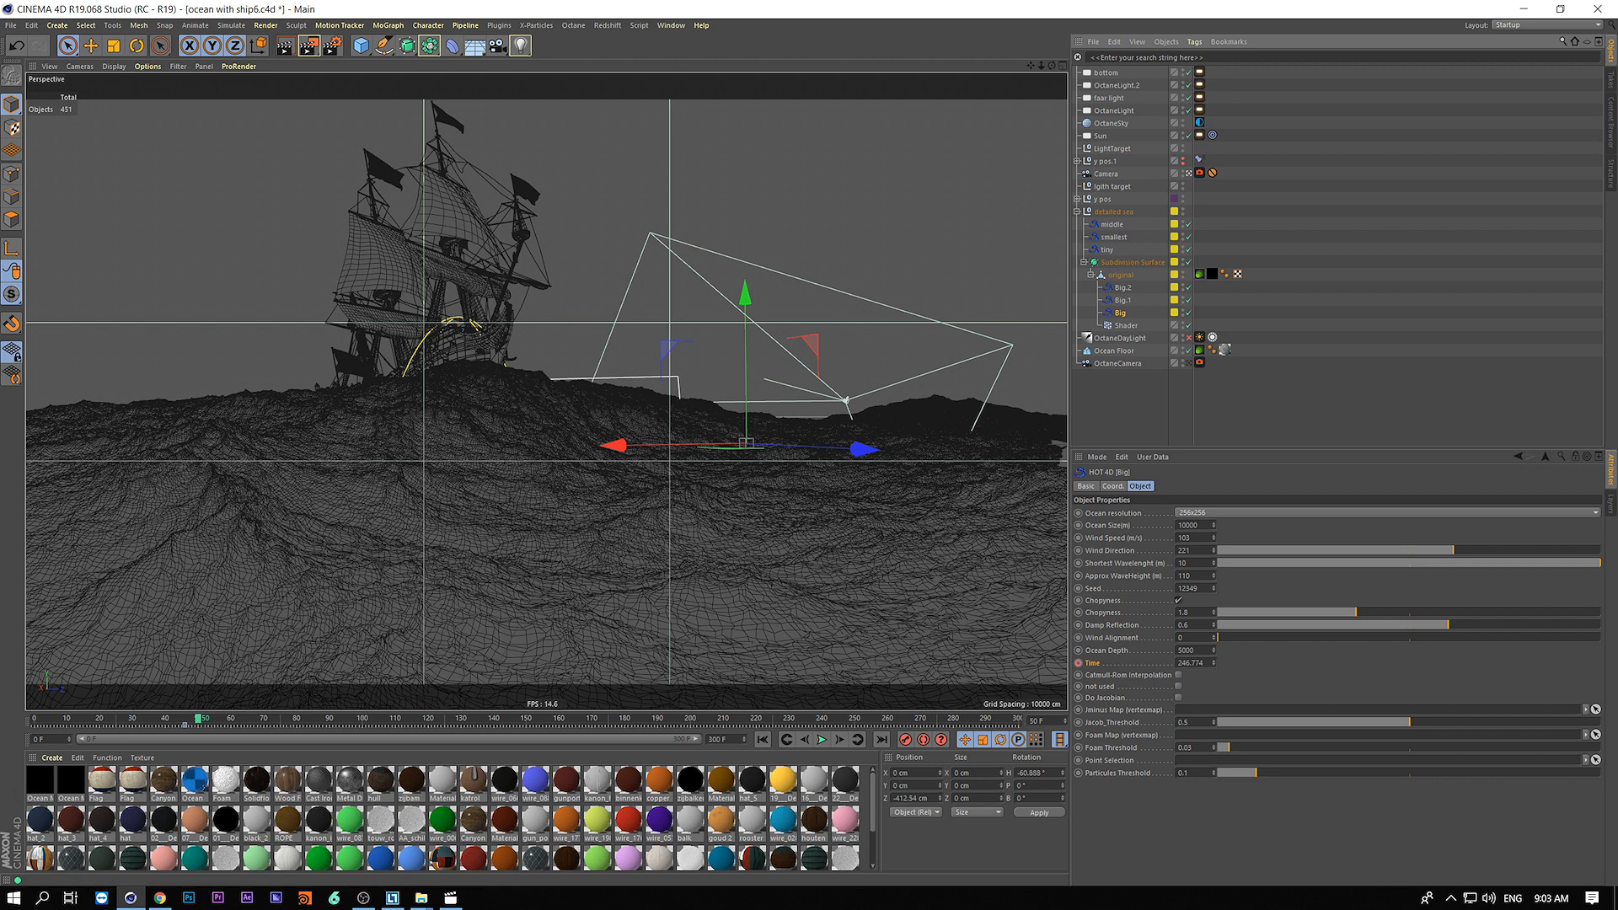
- Start a new project and add a plane with 100 width segments and 100 height segments
click(11, 24)
click(27, 38)
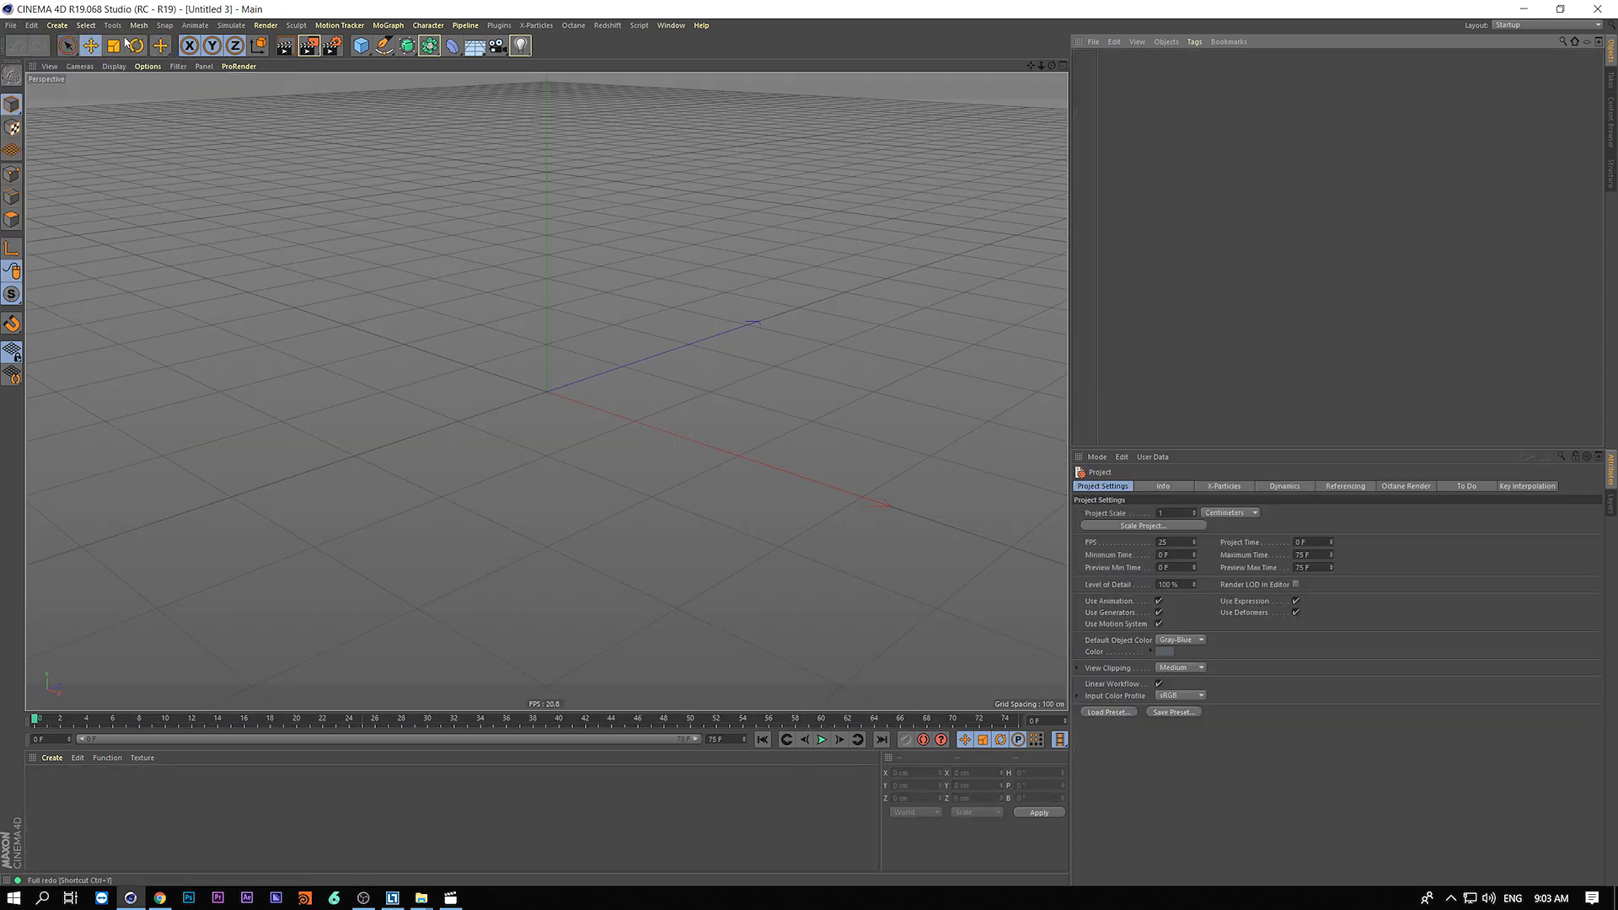
click(360, 45)
click(465, 91)
drag(1163, 540, 922, 522)
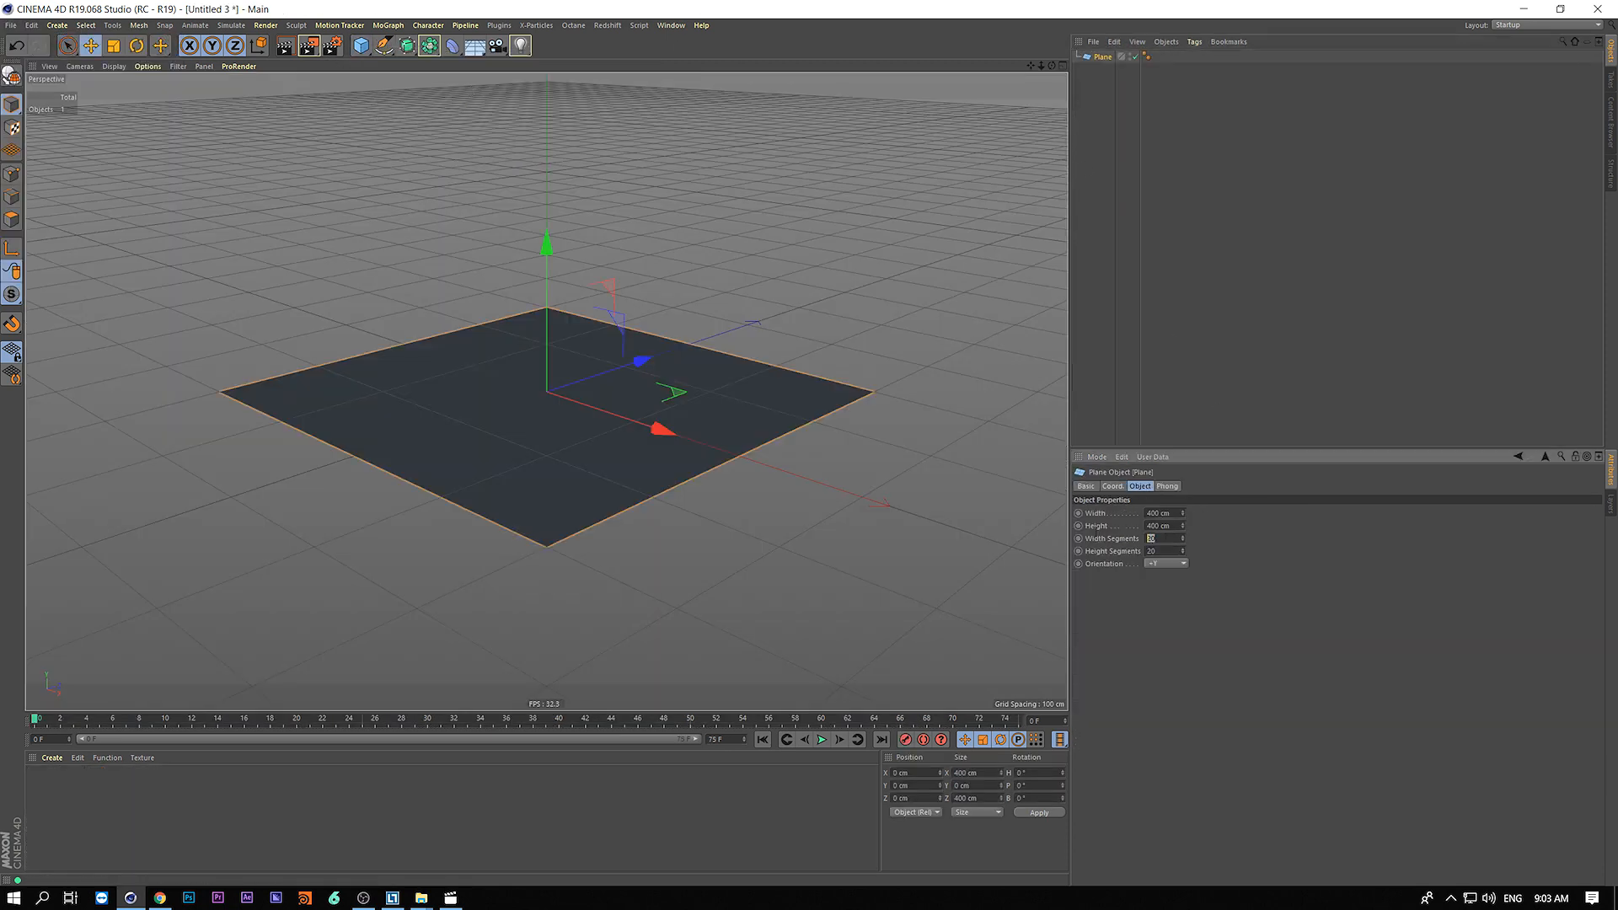
text(100)
key(Tab)
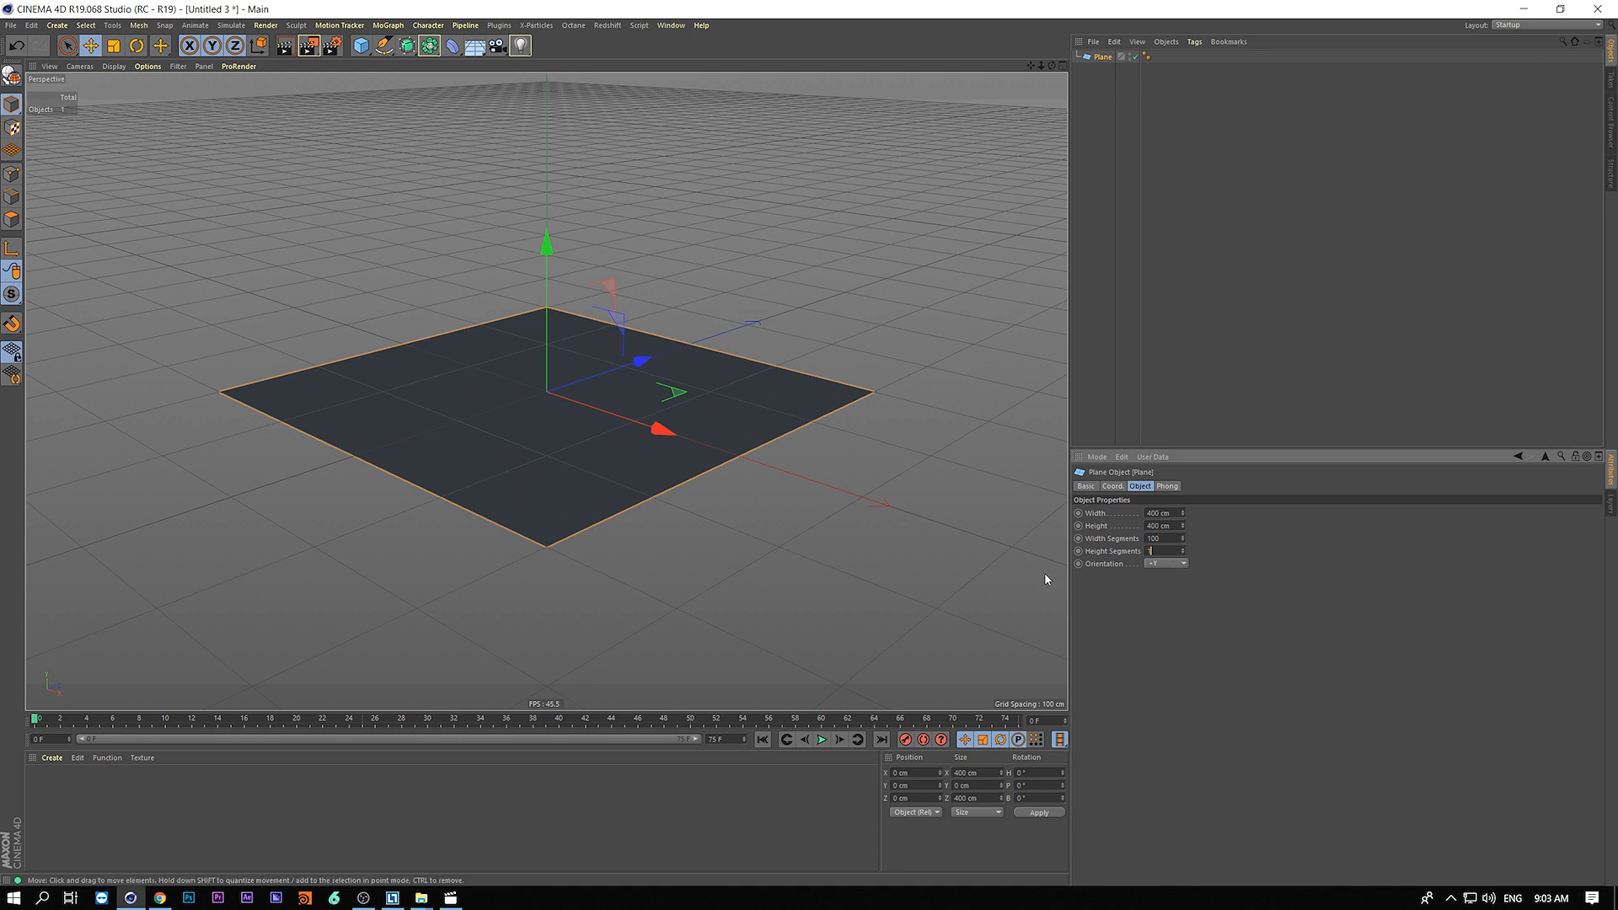
text(100)
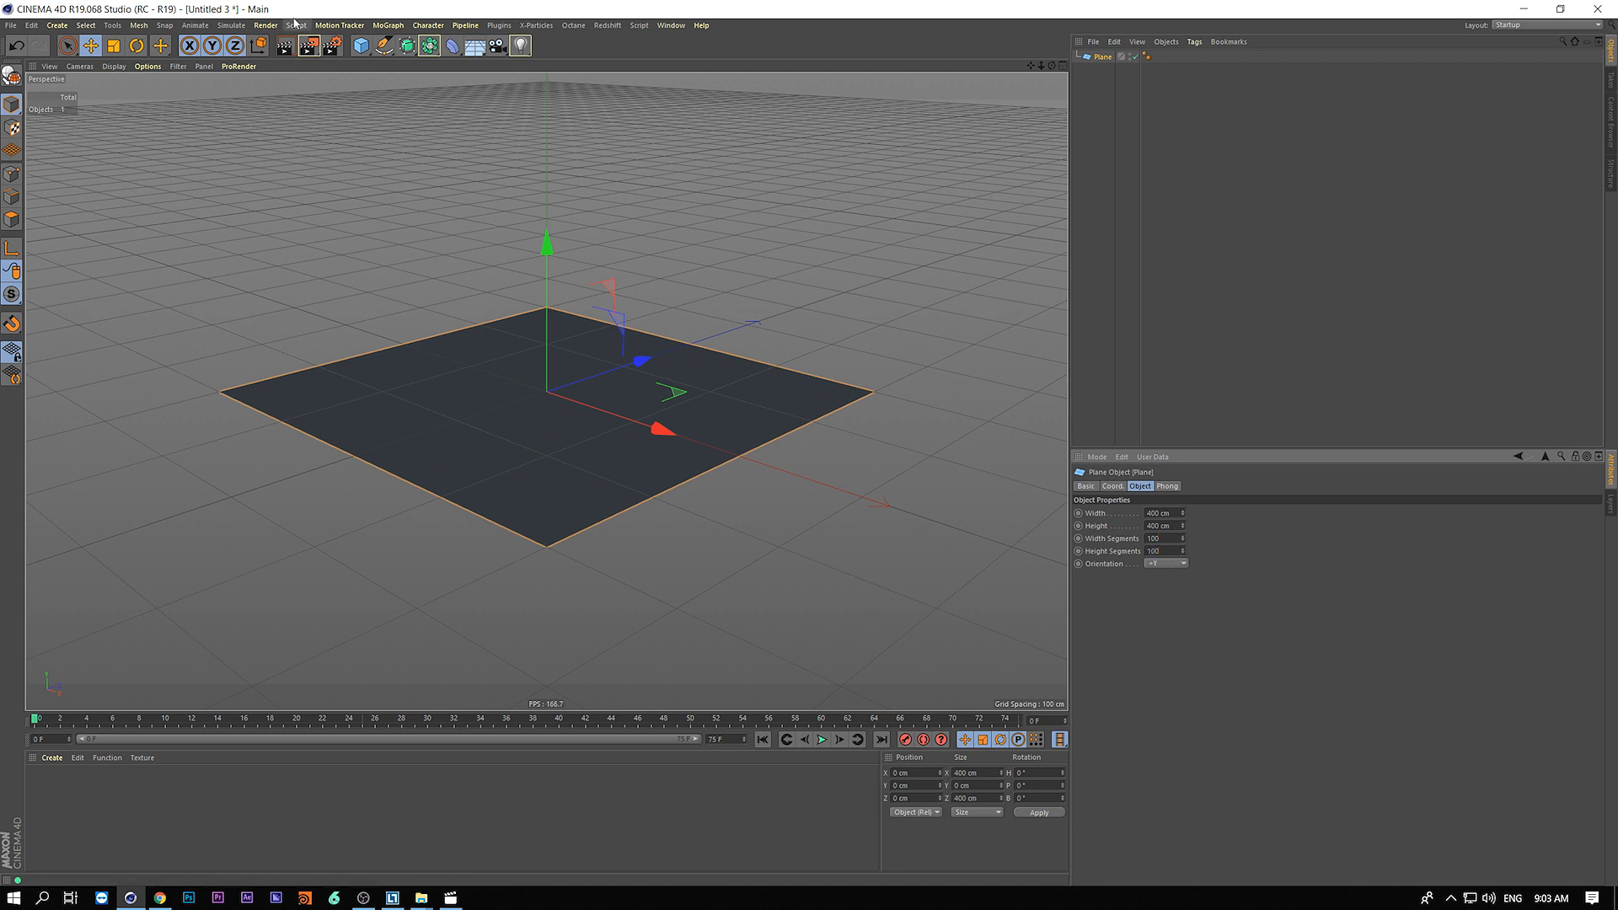
- Set the viewport display to Constant Shading (Lines) to show the plane's segments
click(114, 66)
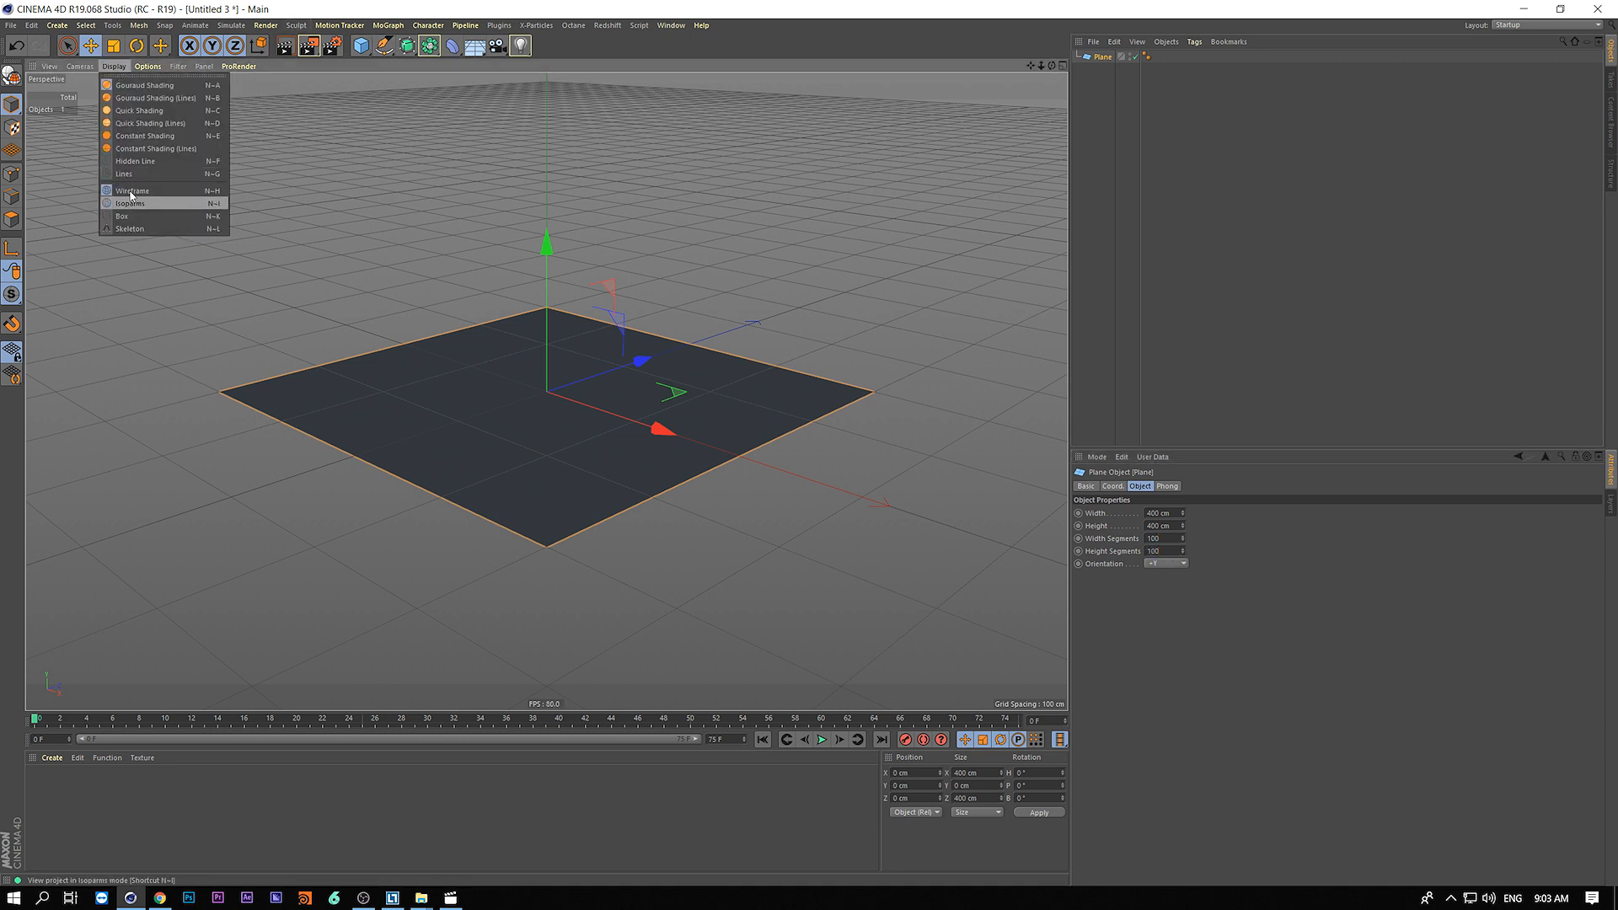
click(128, 153)
scroll(501, 408, up, 2)
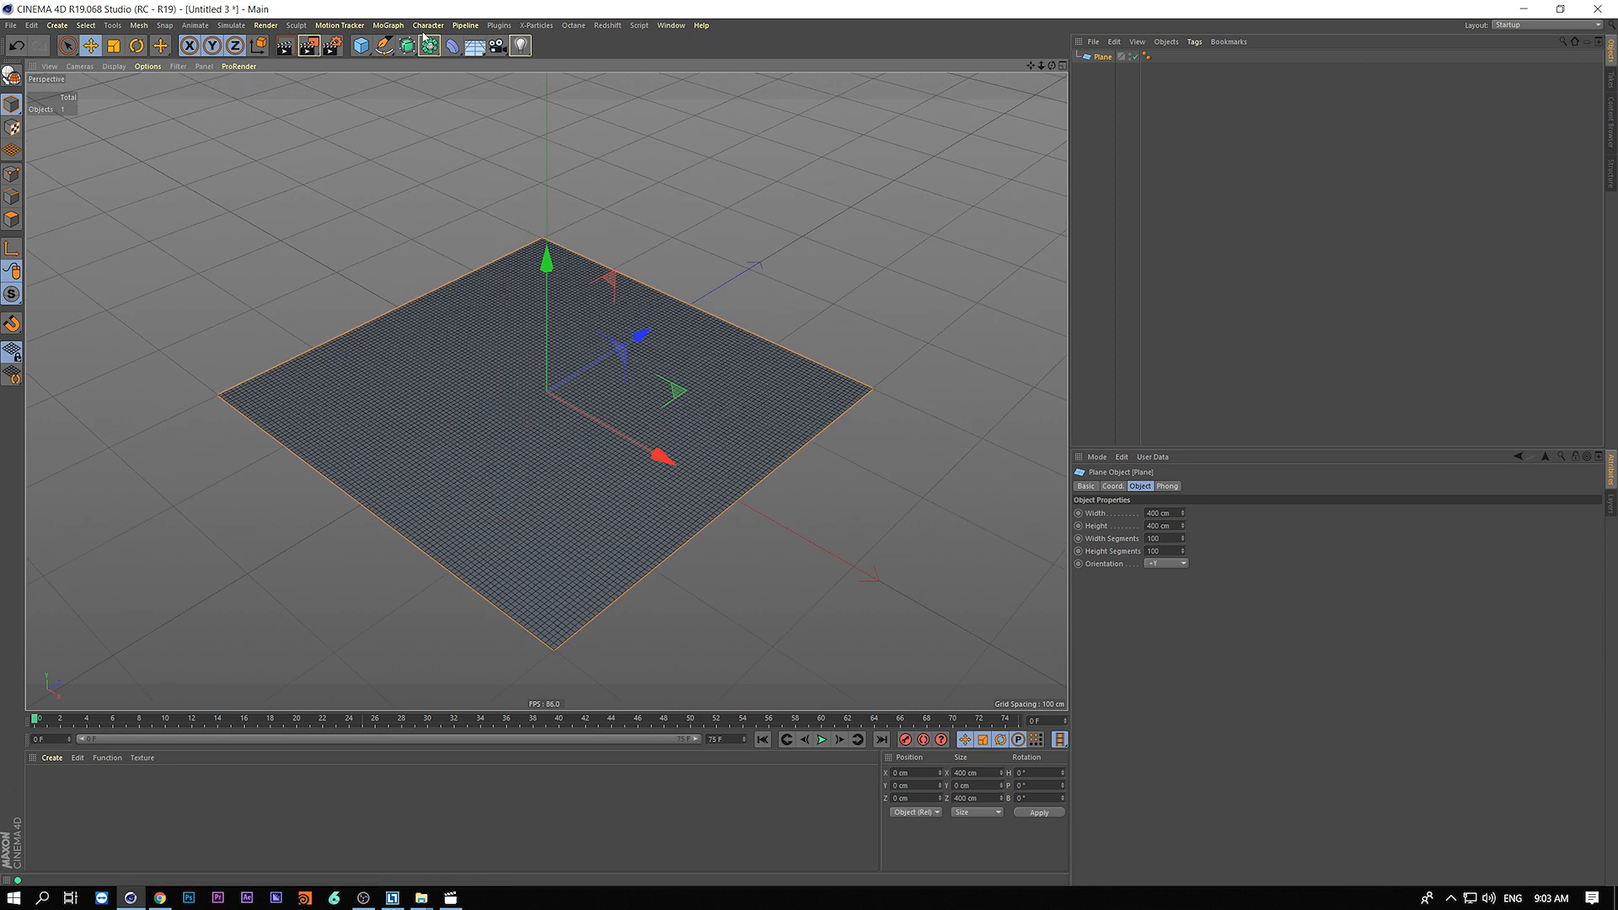
- Add a HOT4D deformer and make it a child of the plane
click(465, 24)
mouse_move(474, 47)
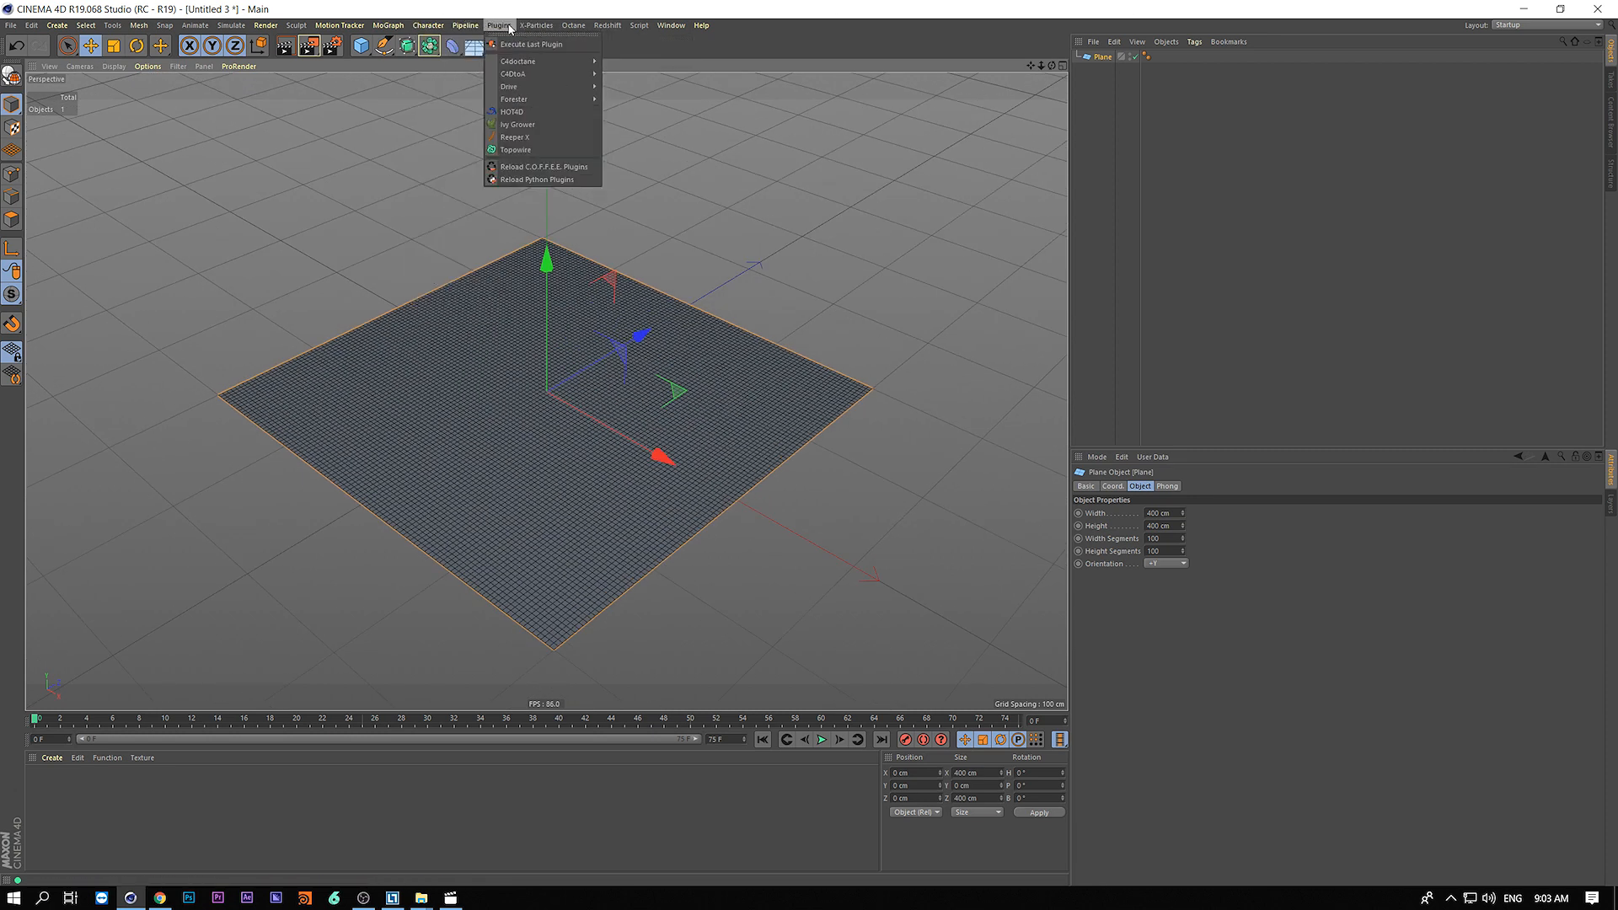
click(616, 129)
drag(1105, 56, 1102, 69)
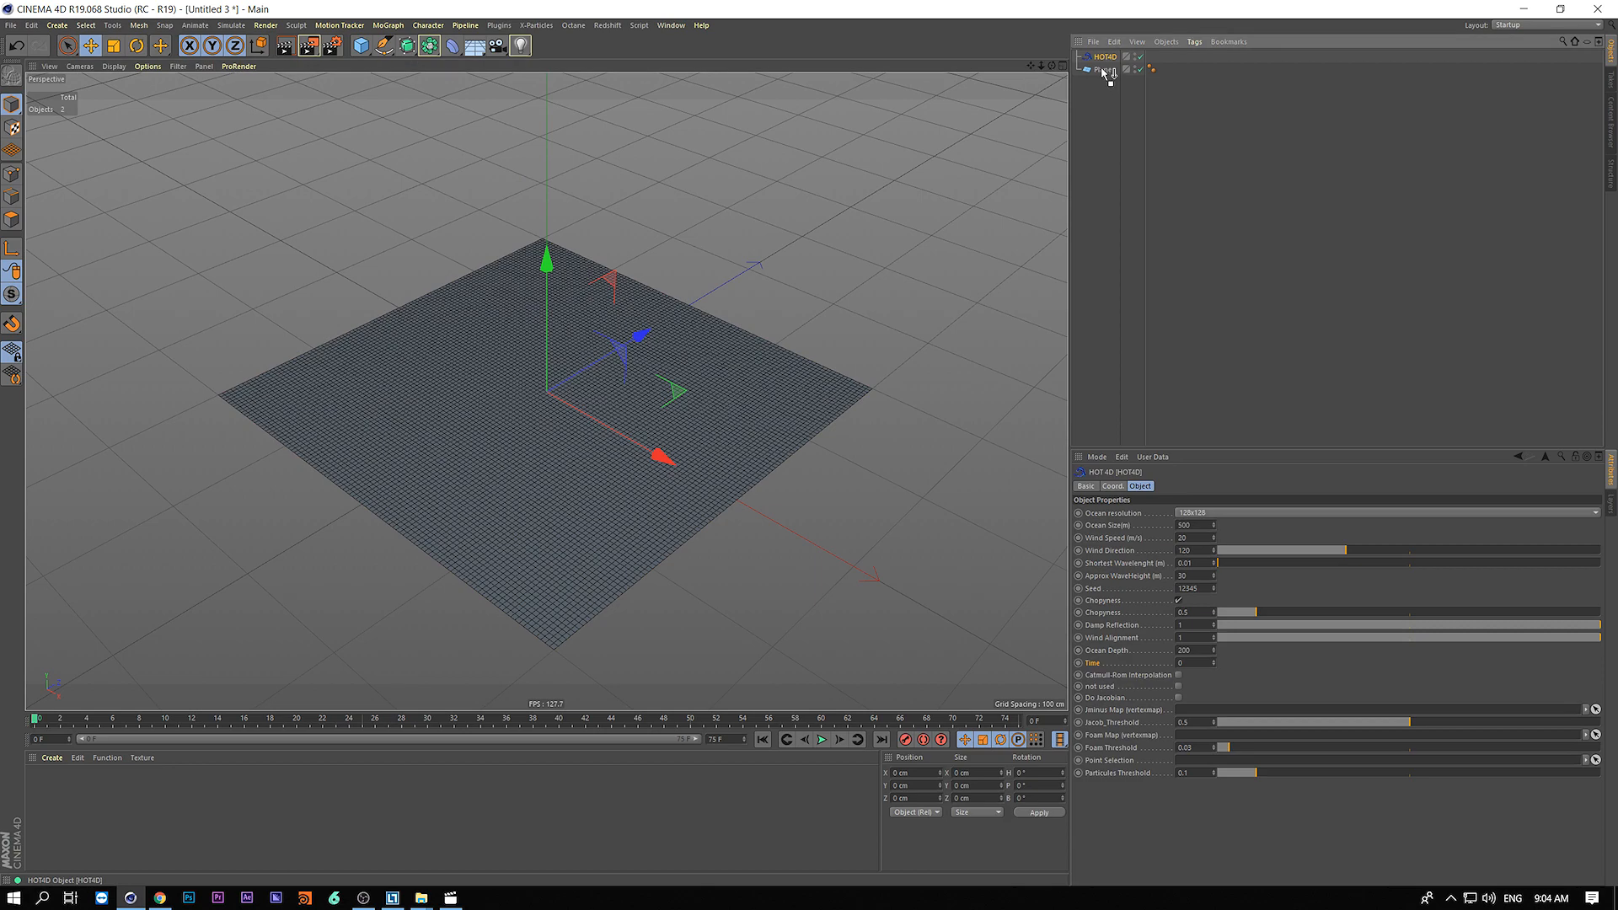
alt+drag(539, 404, 494, 405)
alt+right_drag(494, 405, 548, 339)
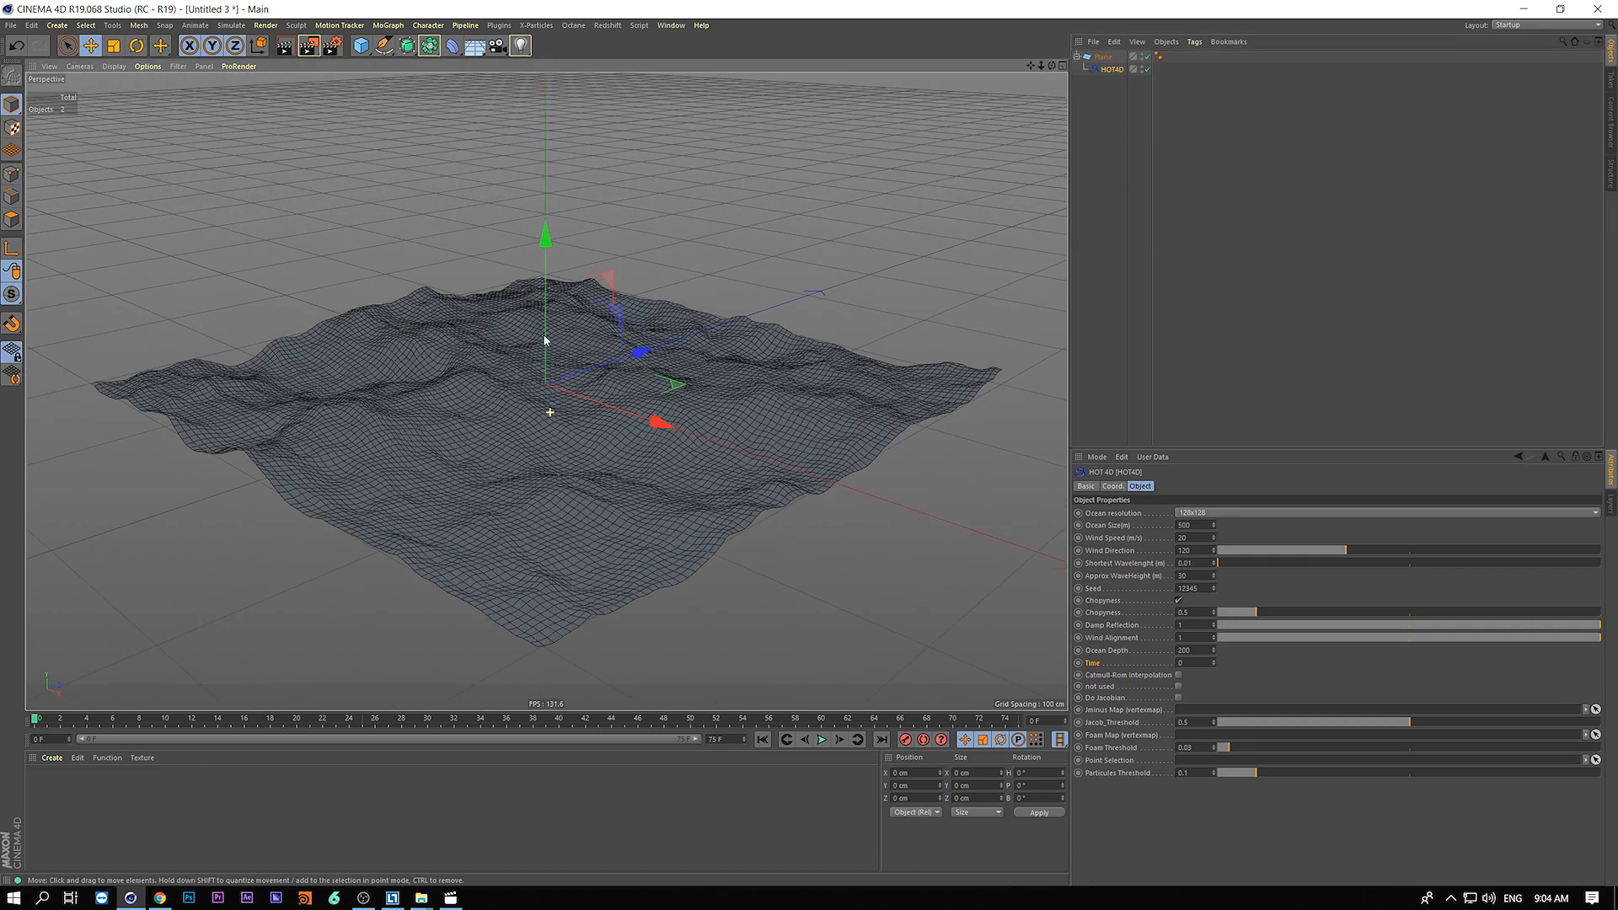
alt+middle_drag(548, 340, 549, 282)
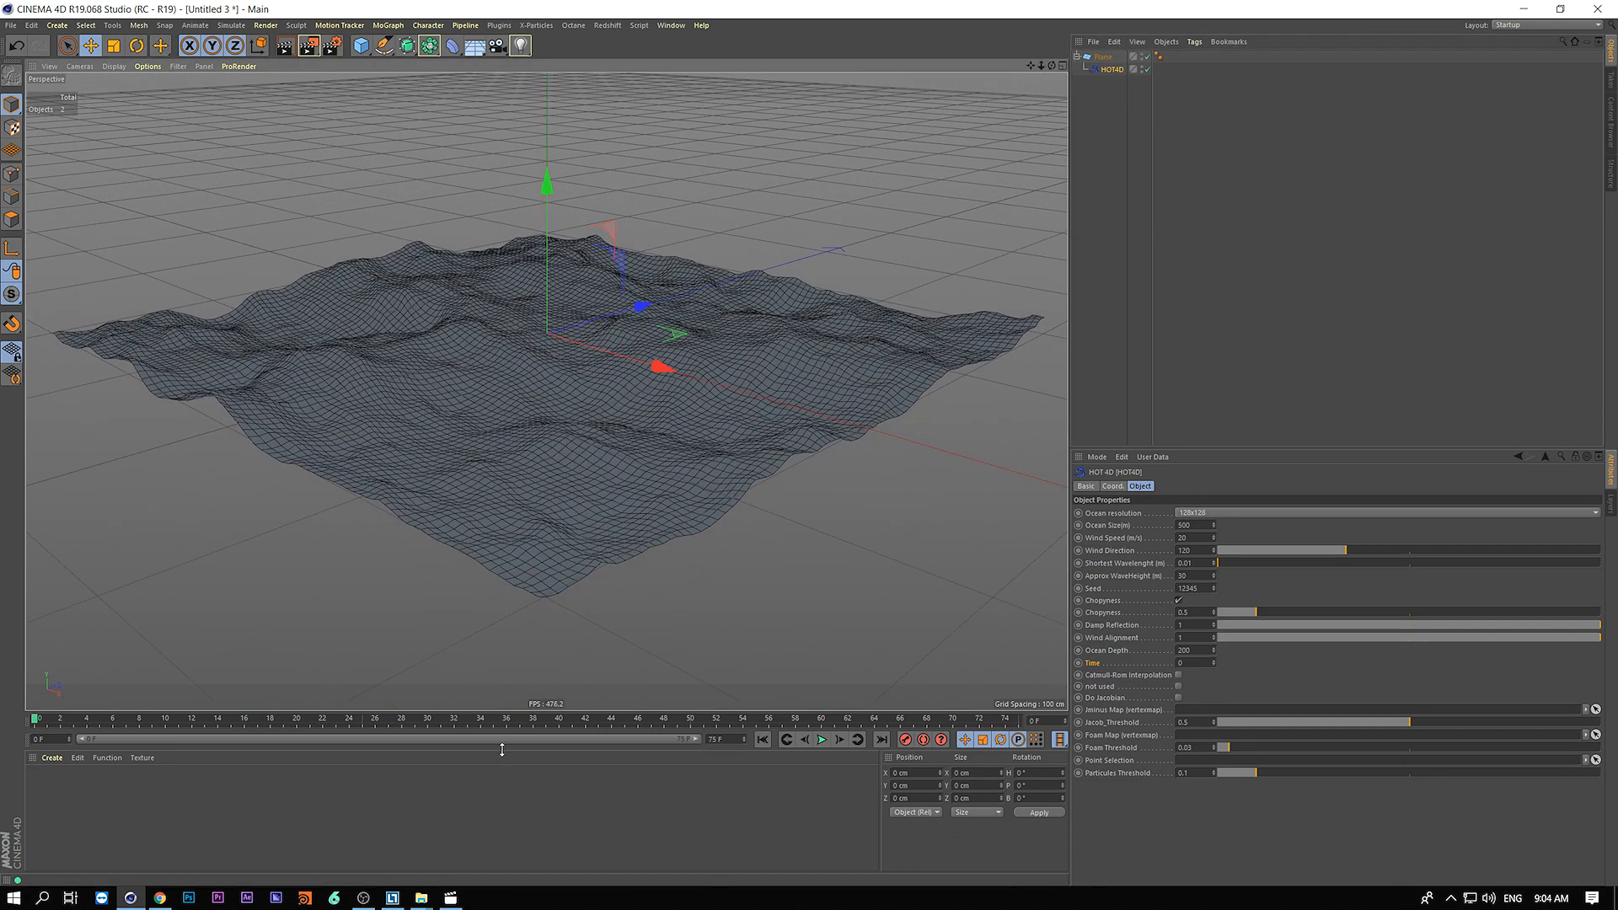
- Keyframe the HOT4D Time at 0 on frame 0 and at 5 on frame 75
ctrl+click(1078, 663)
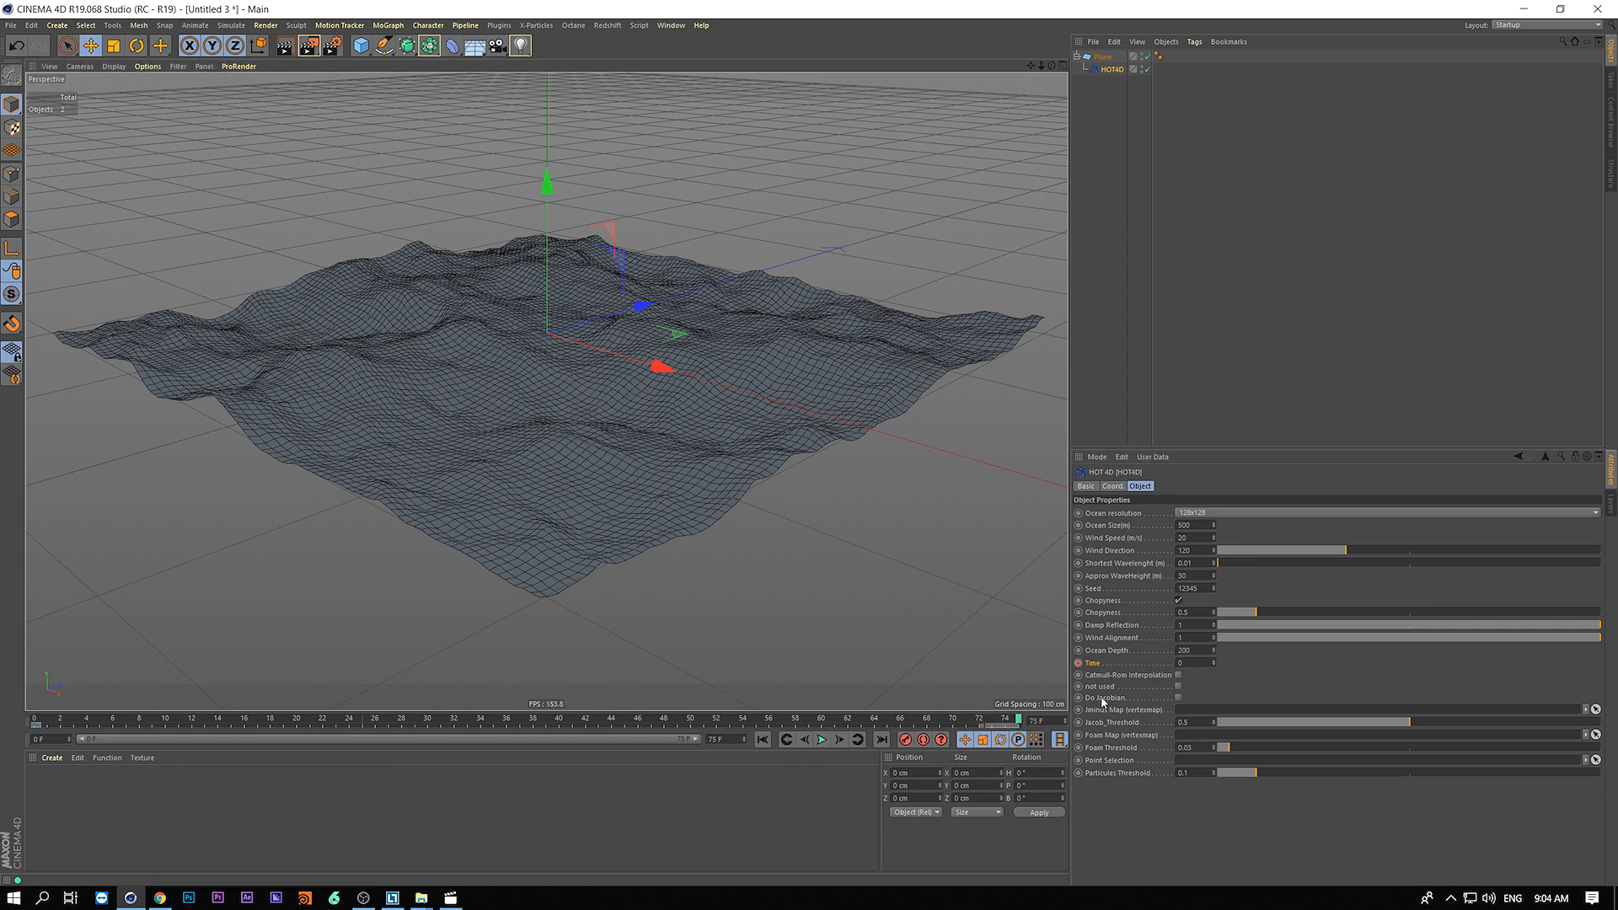
drag(1207, 662, 1070, 685)
text(5)
key(Return)
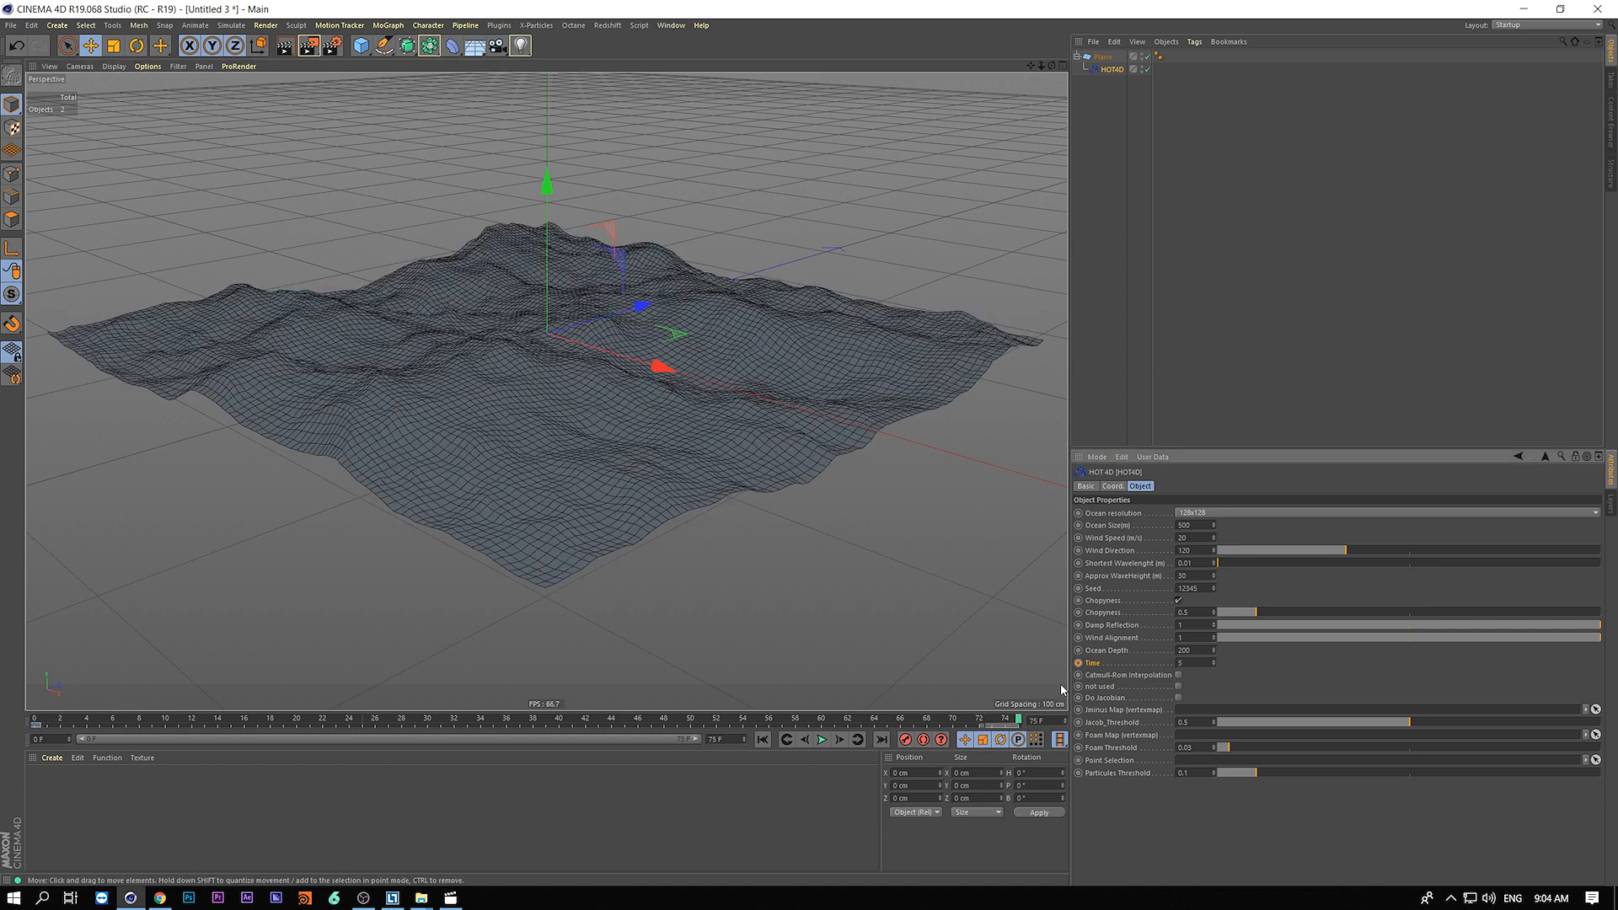
- Play the ocean animation from the first frame and stop it around frame 53
click(762, 739)
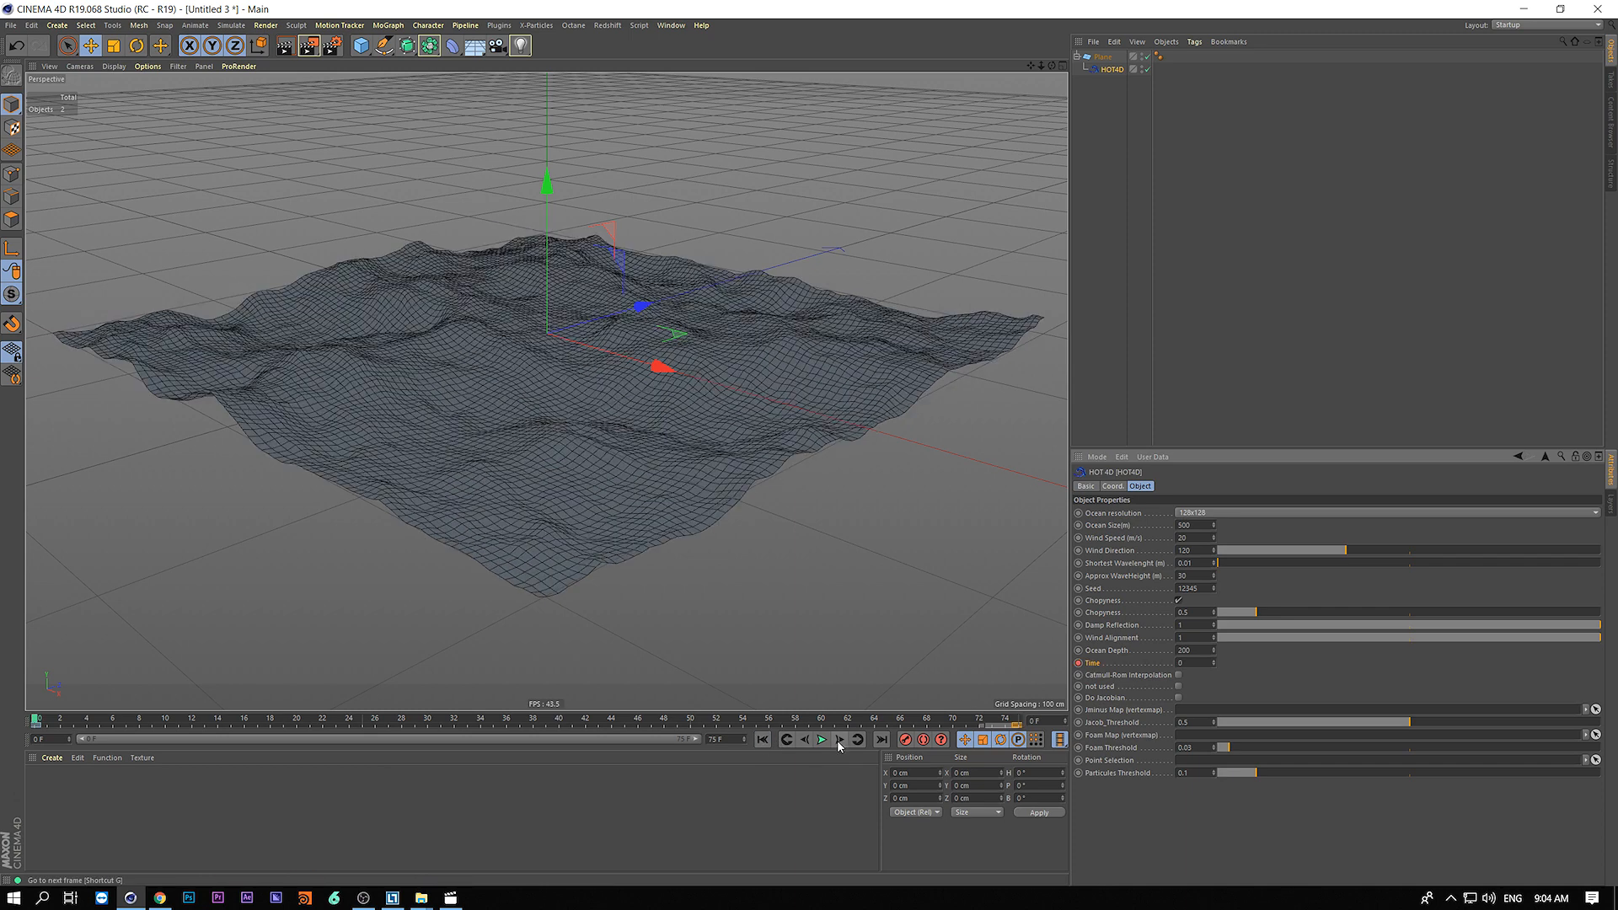
click(821, 739)
click(821, 739)
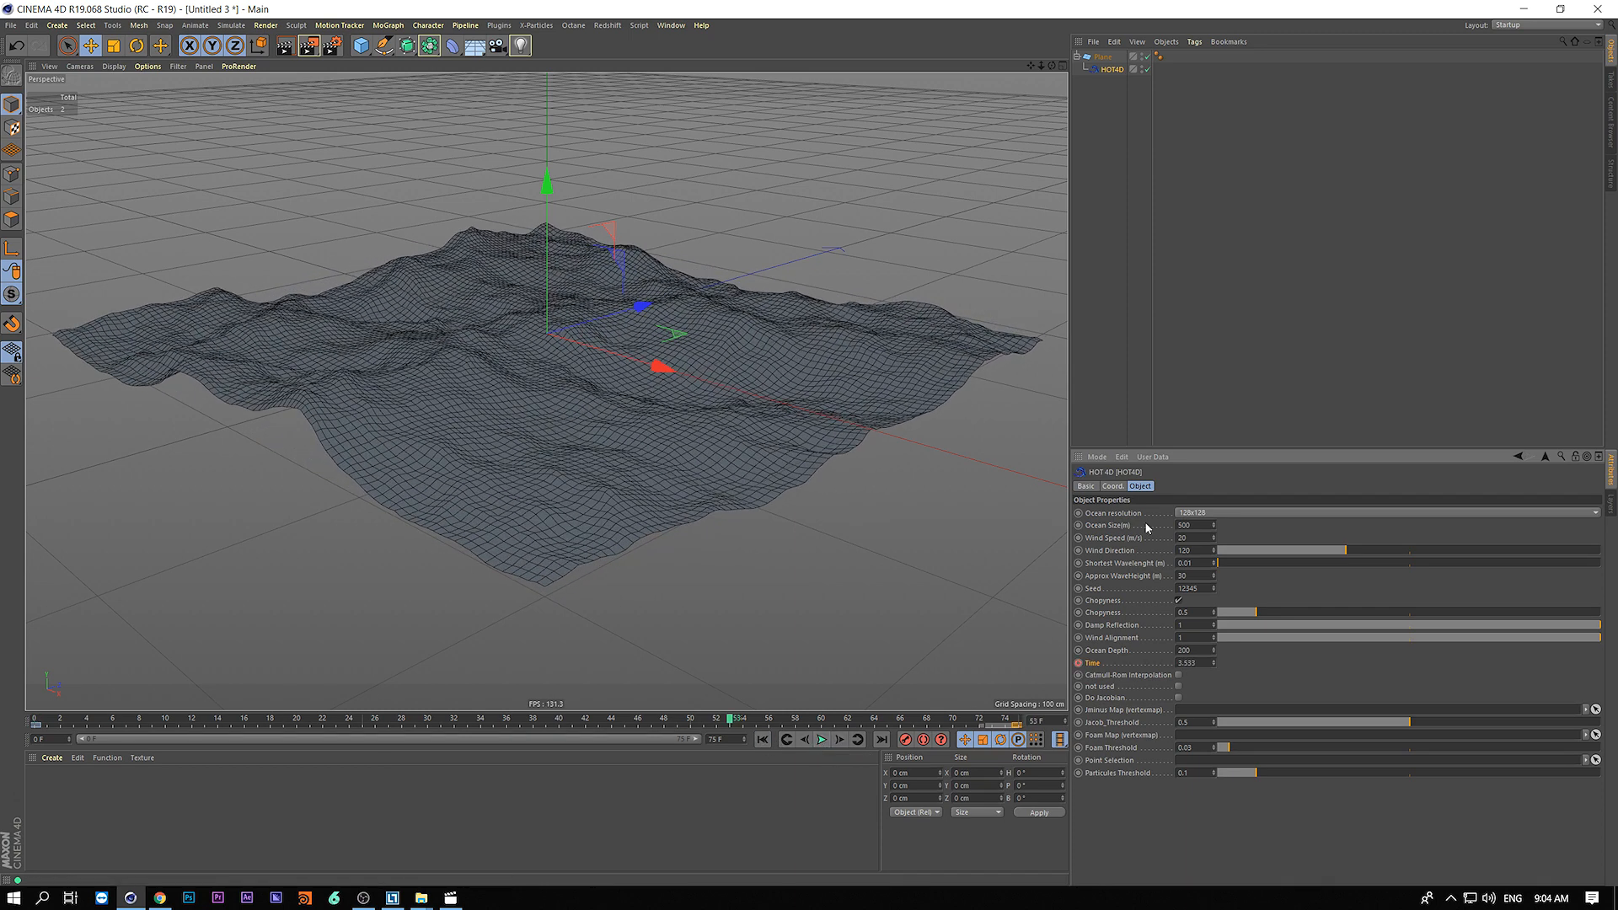
- Try an ocean resolution of 2048x2048 on the HOT4D deformer and play back the animation
click(1190, 513)
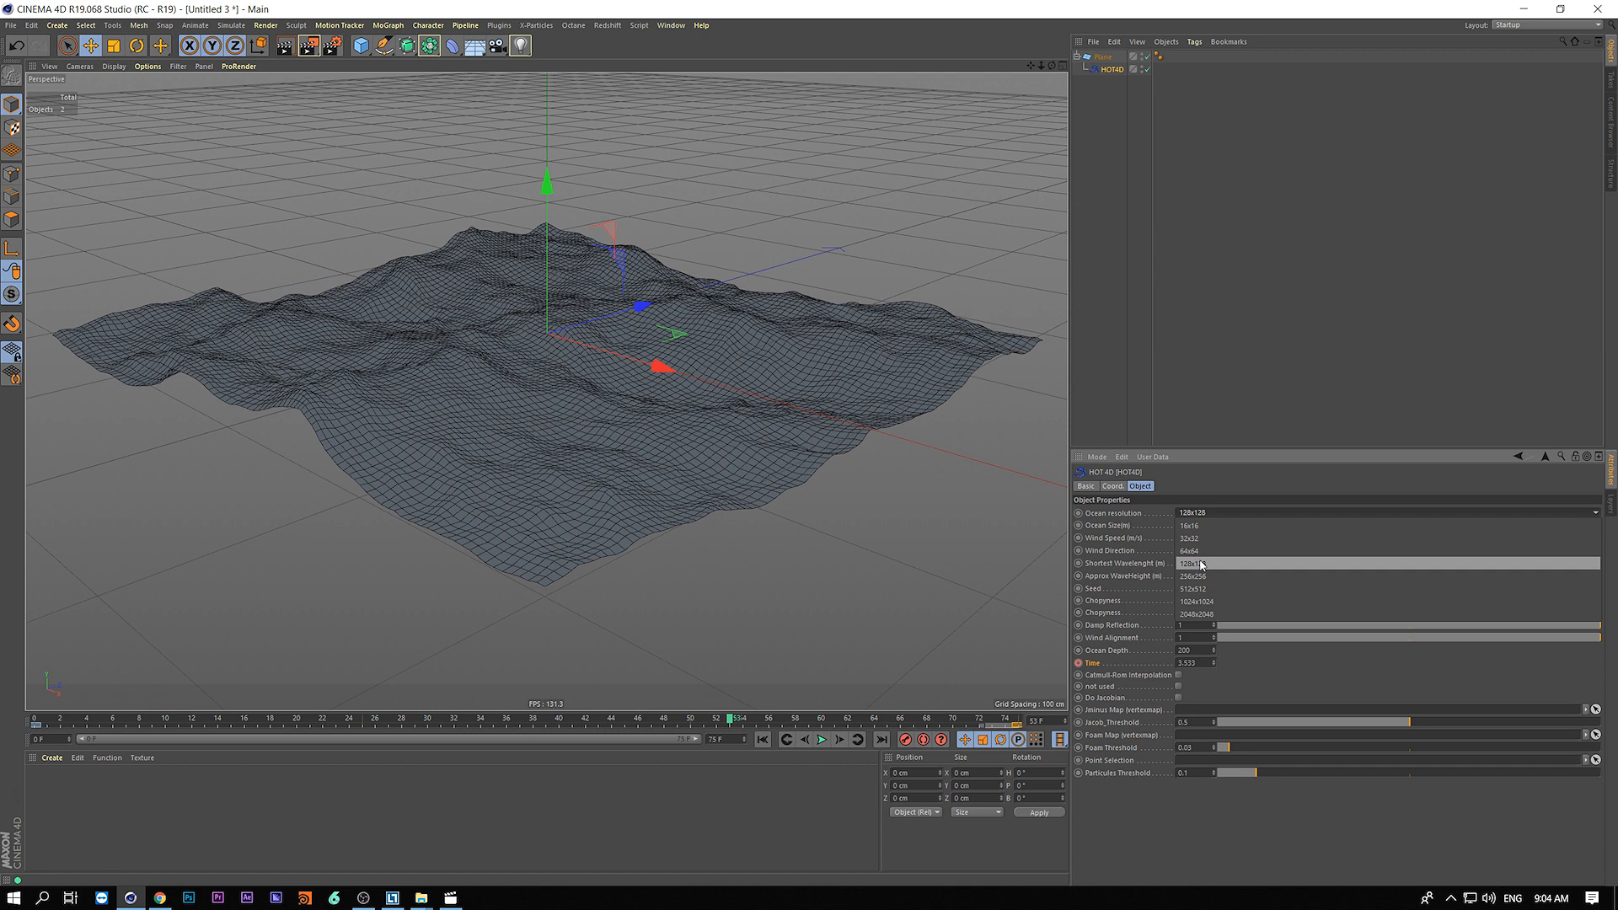
click(1157, 510)
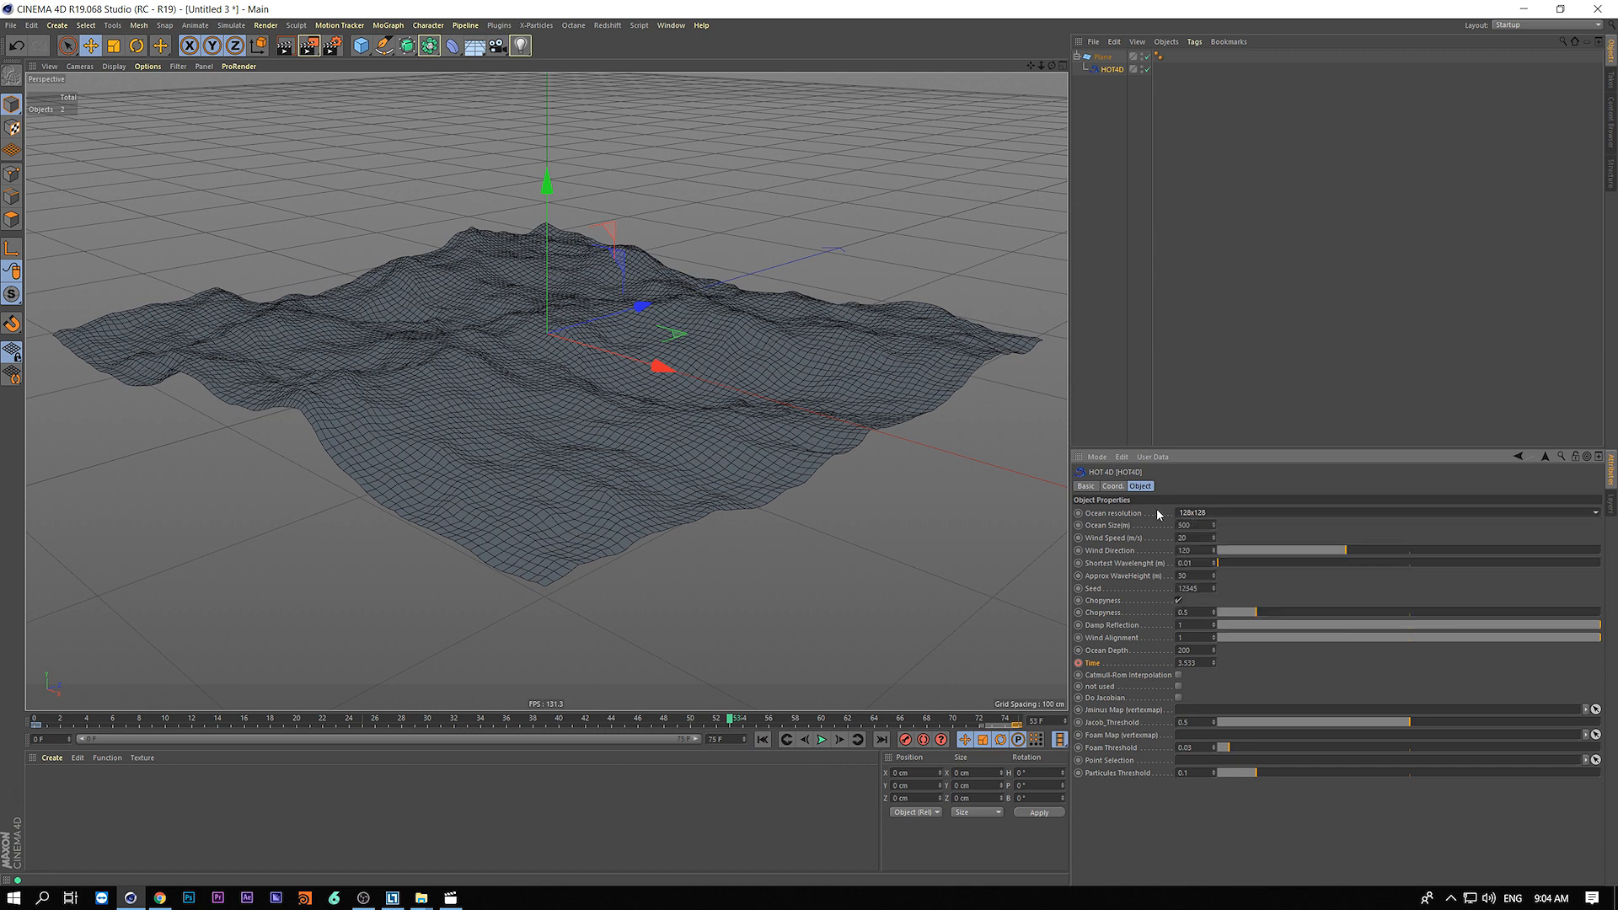
click(1231, 511)
click(1213, 616)
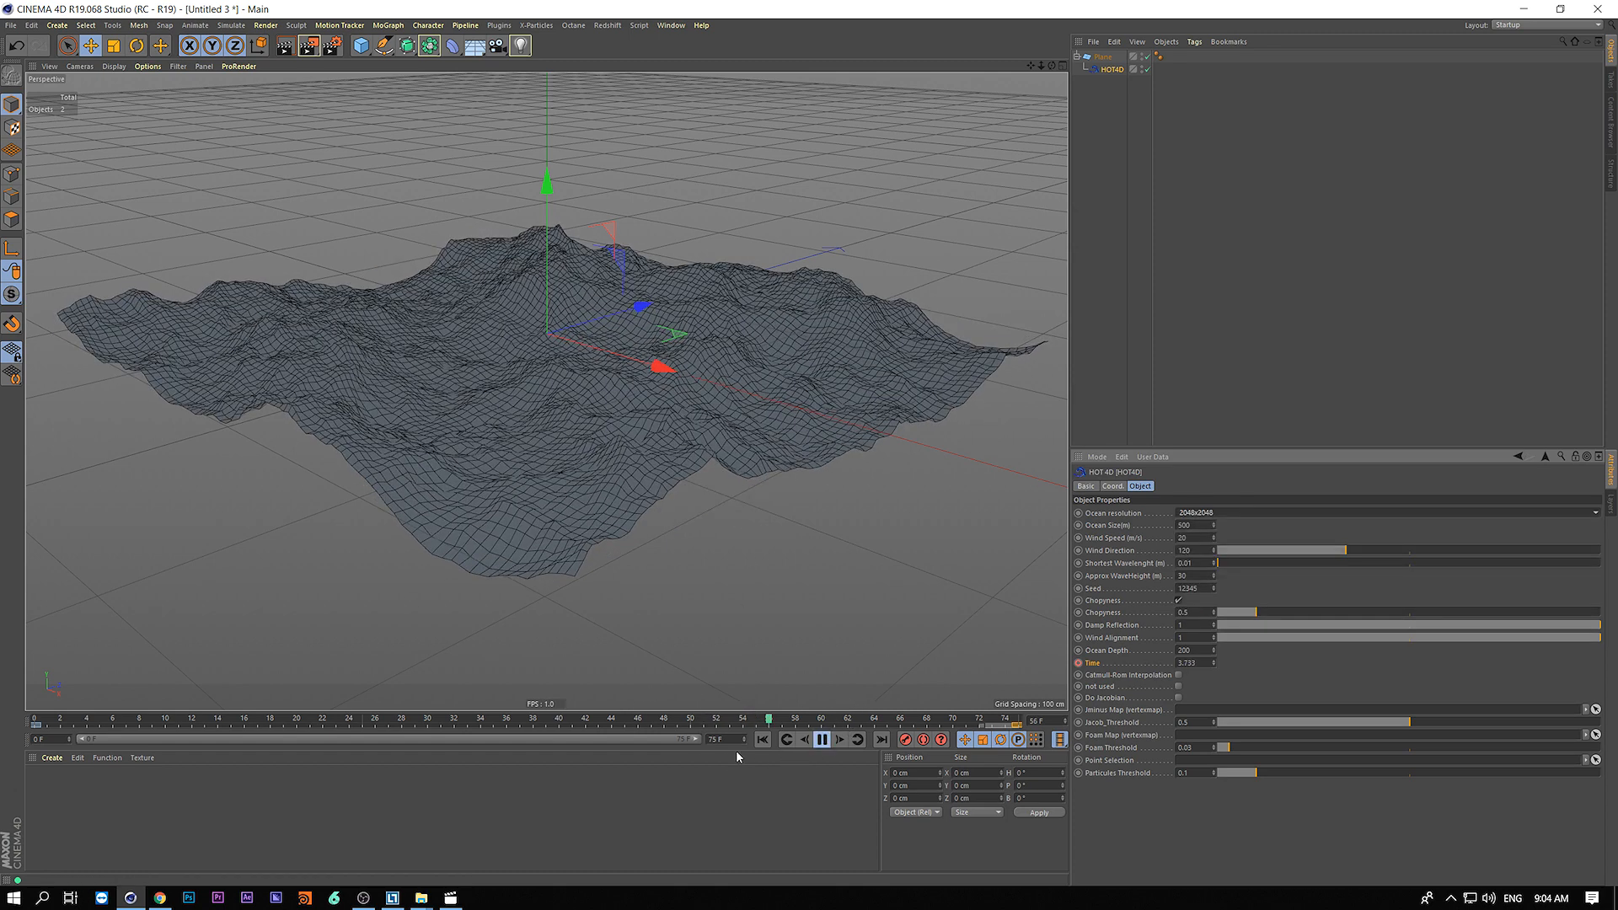
click(822, 739)
- Set the HOT4D ocean resolution to 256x256
click(1236, 512)
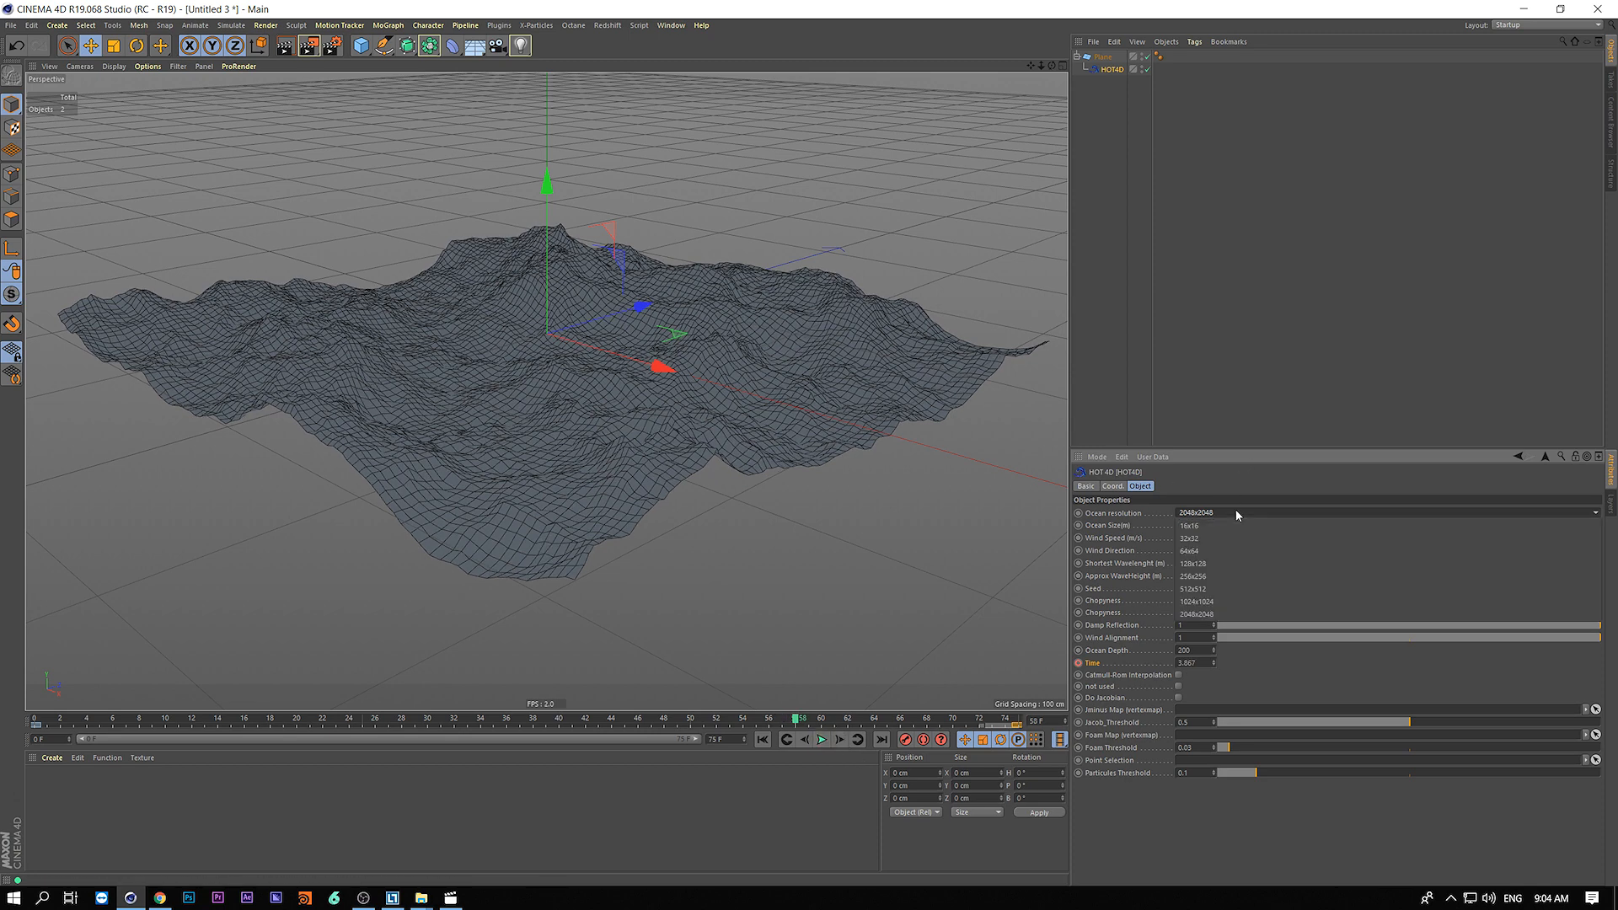
click(1208, 576)
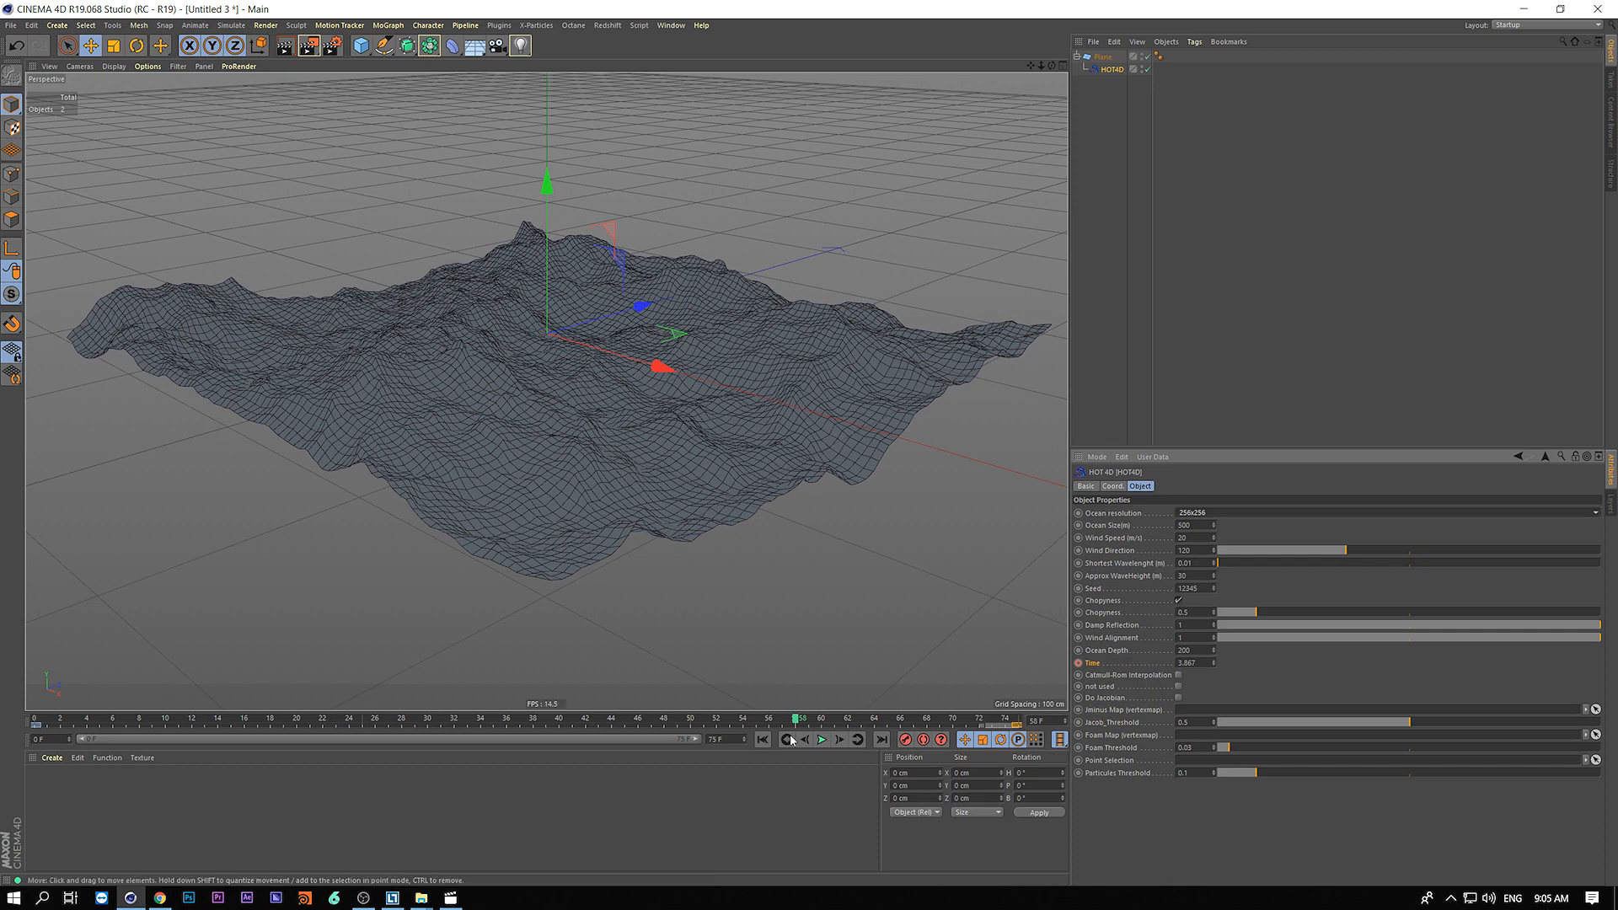
scroll(506, 340, up, 5)
scroll(503, 337, down, 5)
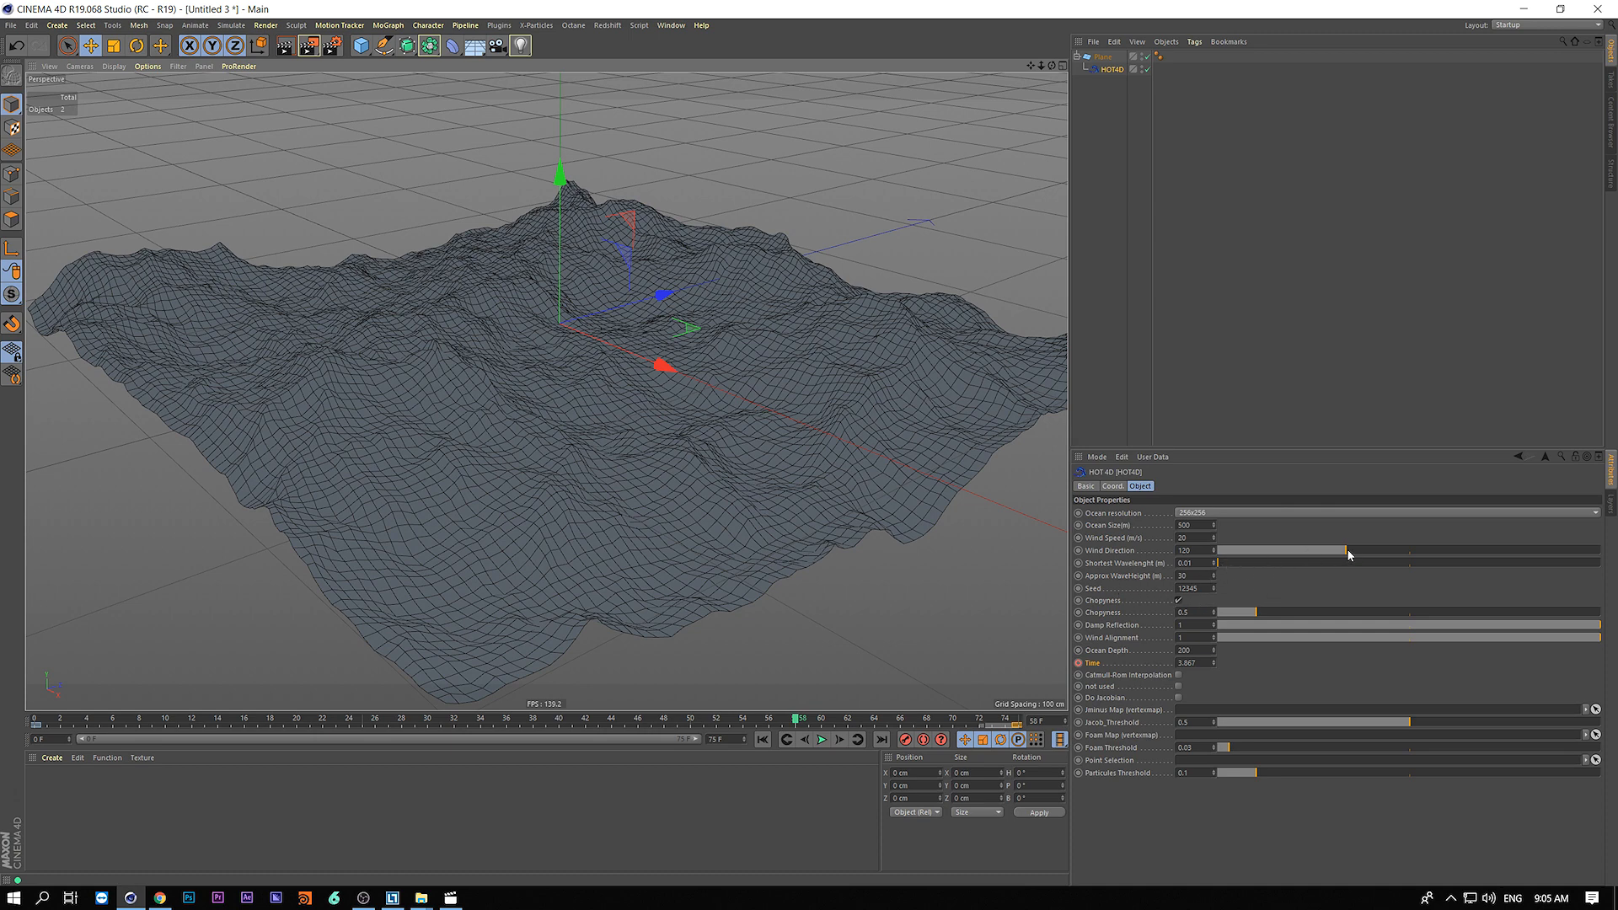
- Set the HOT4D approximate wave height to 59 m and the choppyness amount to 0
drag(1213, 577, 1214, 552)
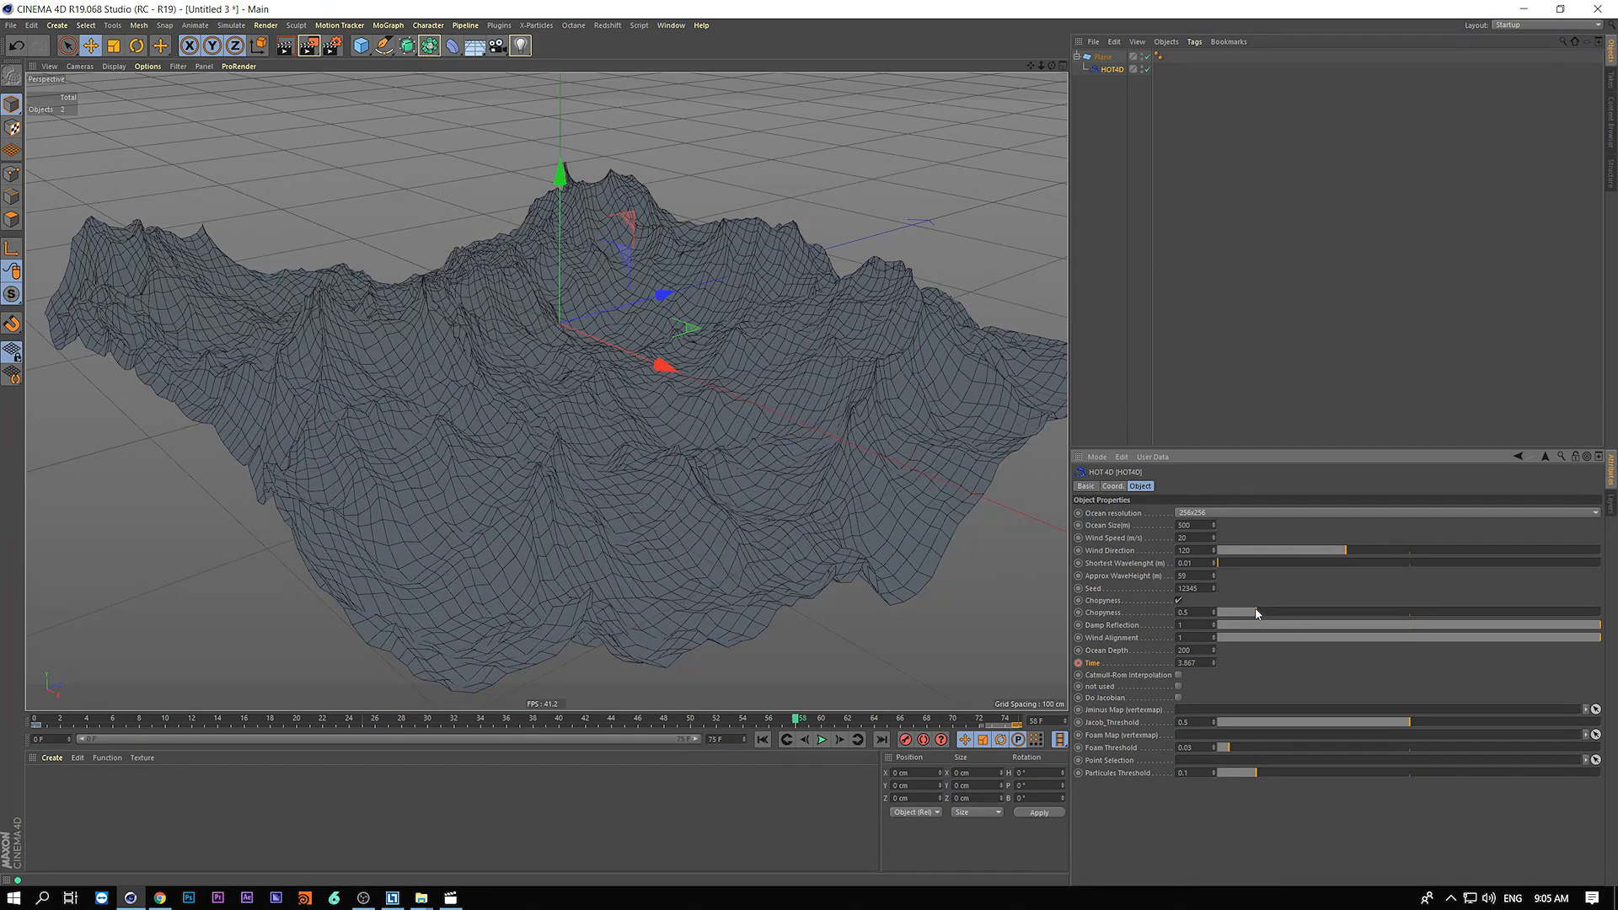
mouse_move(1255, 613)
mouse_down()
mouse_move(1232, 614)
mouse_move(1277, 616)
mouse_move(1227, 618)
mouse_move(1298, 615)
mouse_move(1249, 620)
mouse_up()
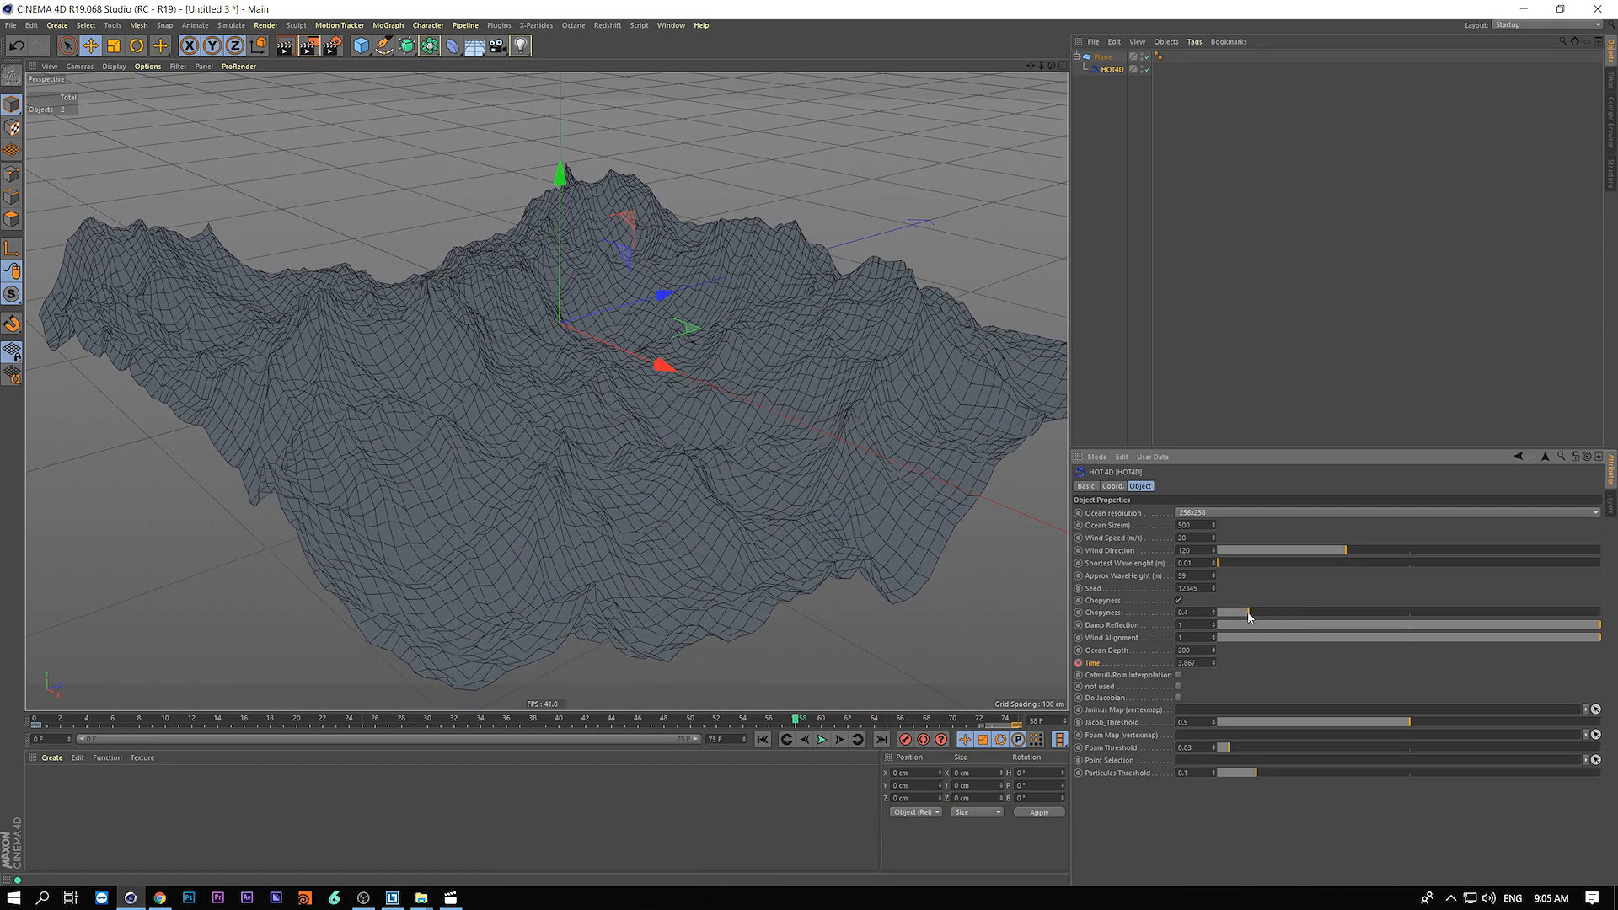
scroll(539, 346, up, 5)
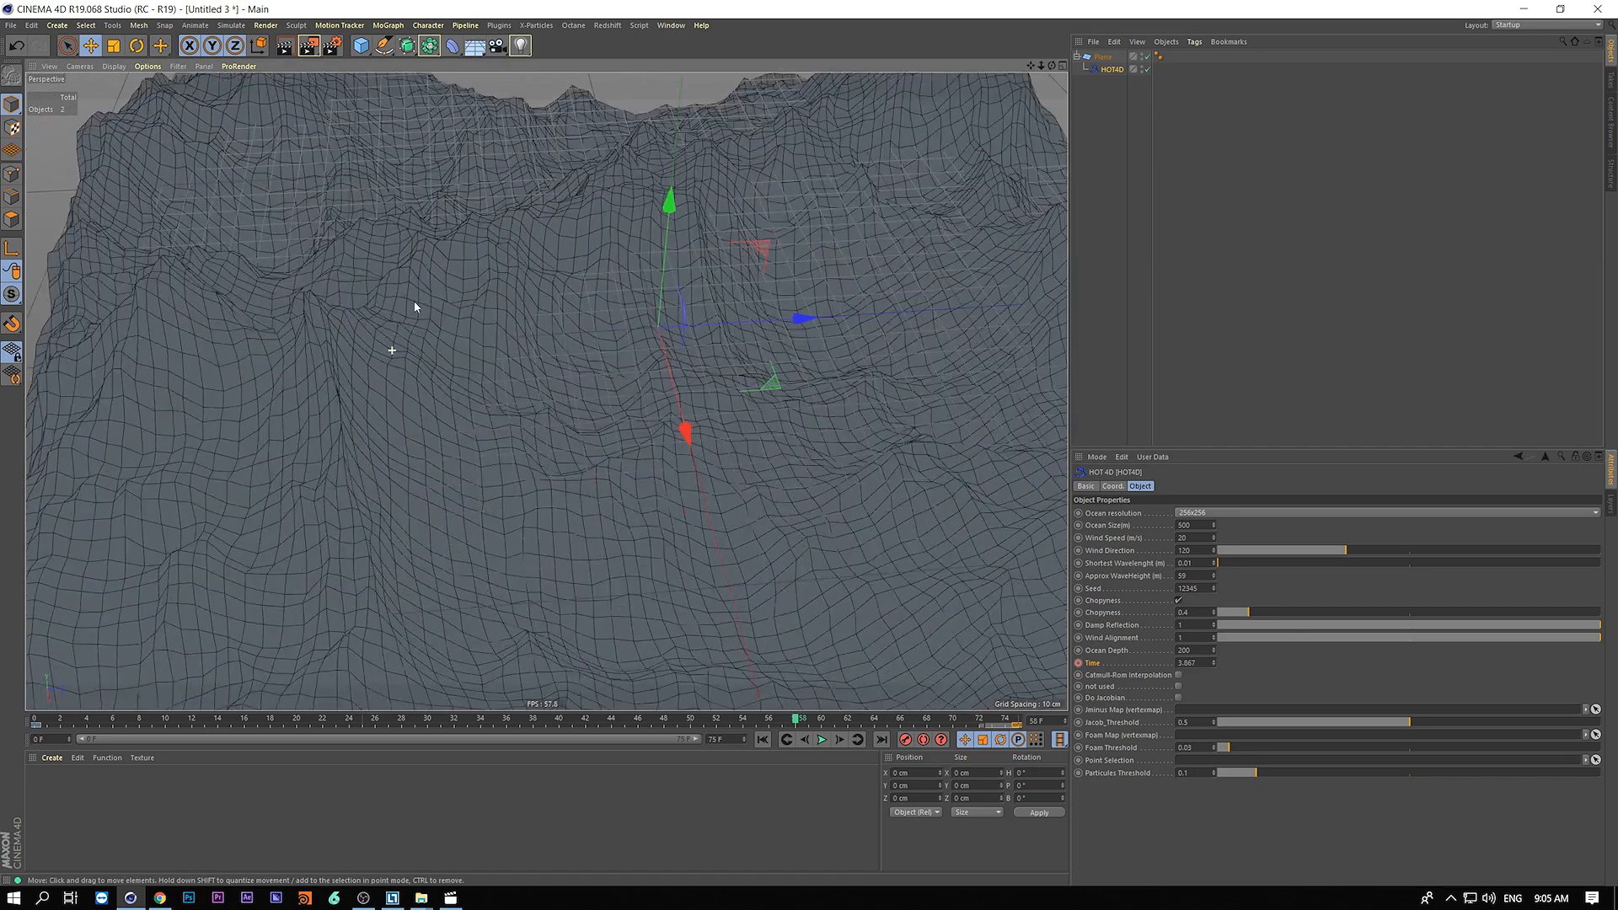
alt+drag(414, 307, 375, 357)
drag(1248, 615, 1193, 624)
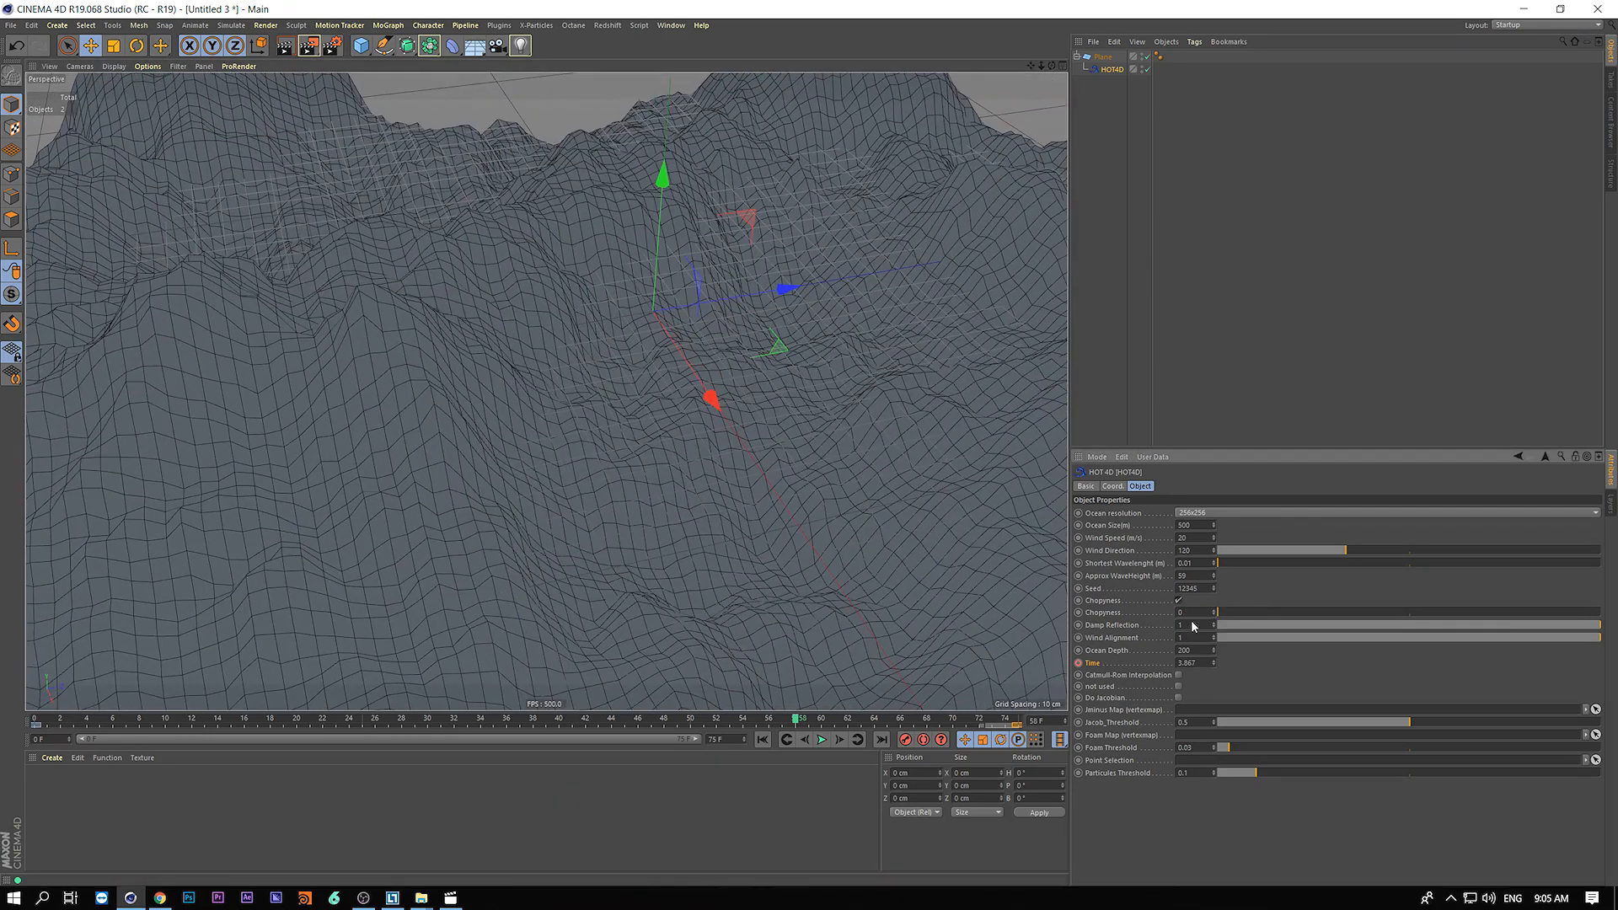
- Set the HOT4D shortest wavelength to 4 m to smooth out the small waves
alt+drag(285, 352, 420, 277)
scroll(423, 278, down, 4)
alt+drag(532, 377, 414, 327)
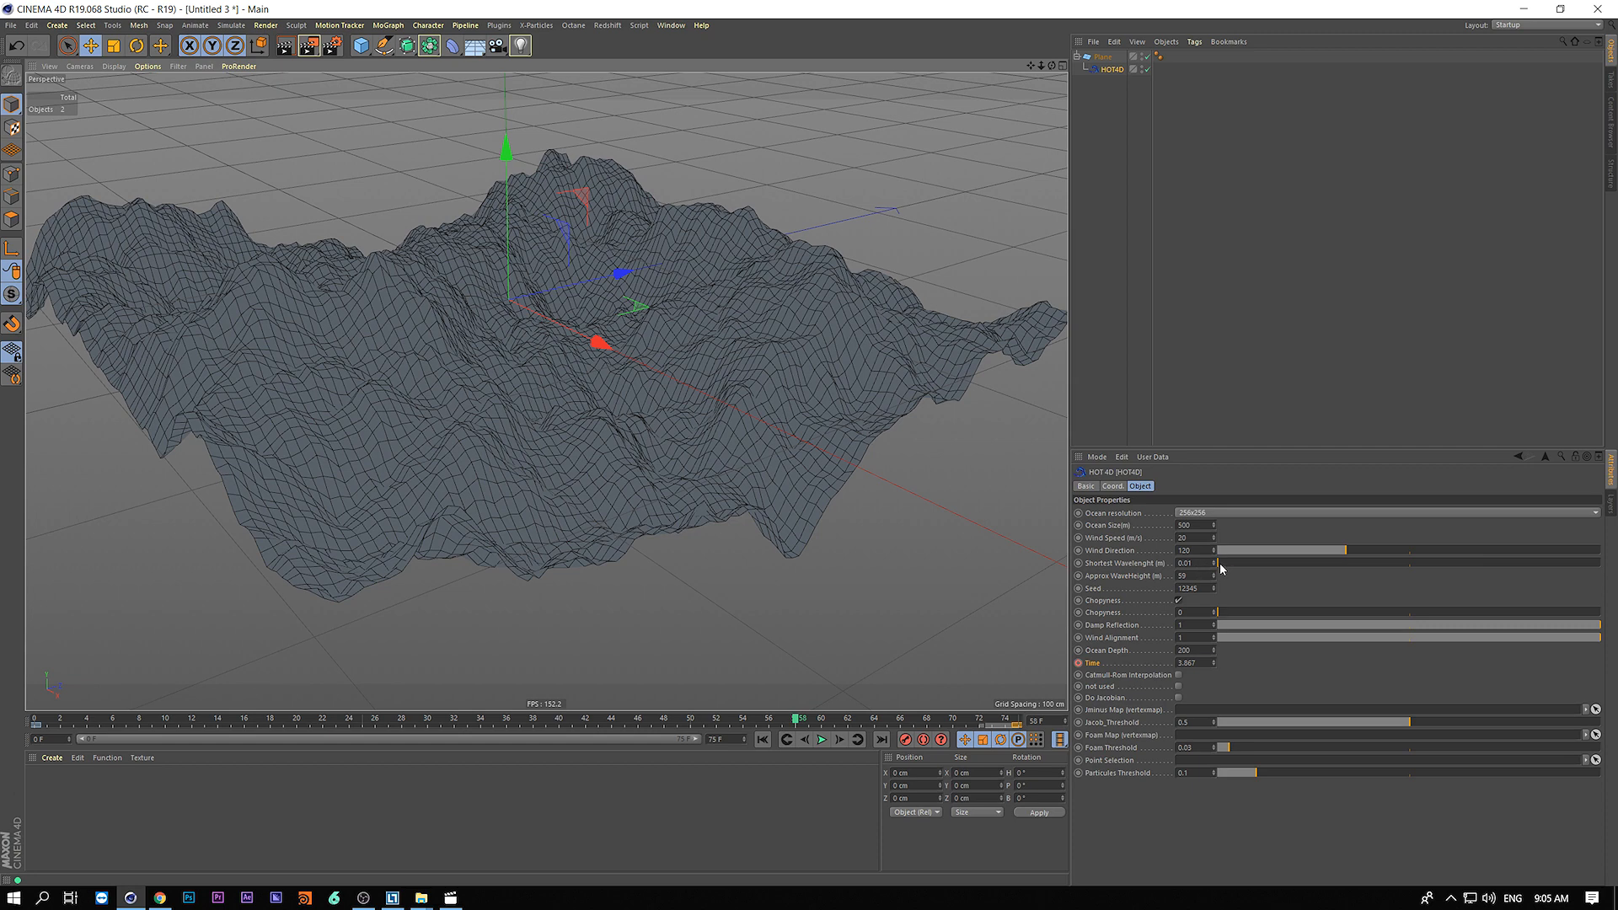
drag(1221, 568, 1372, 564)
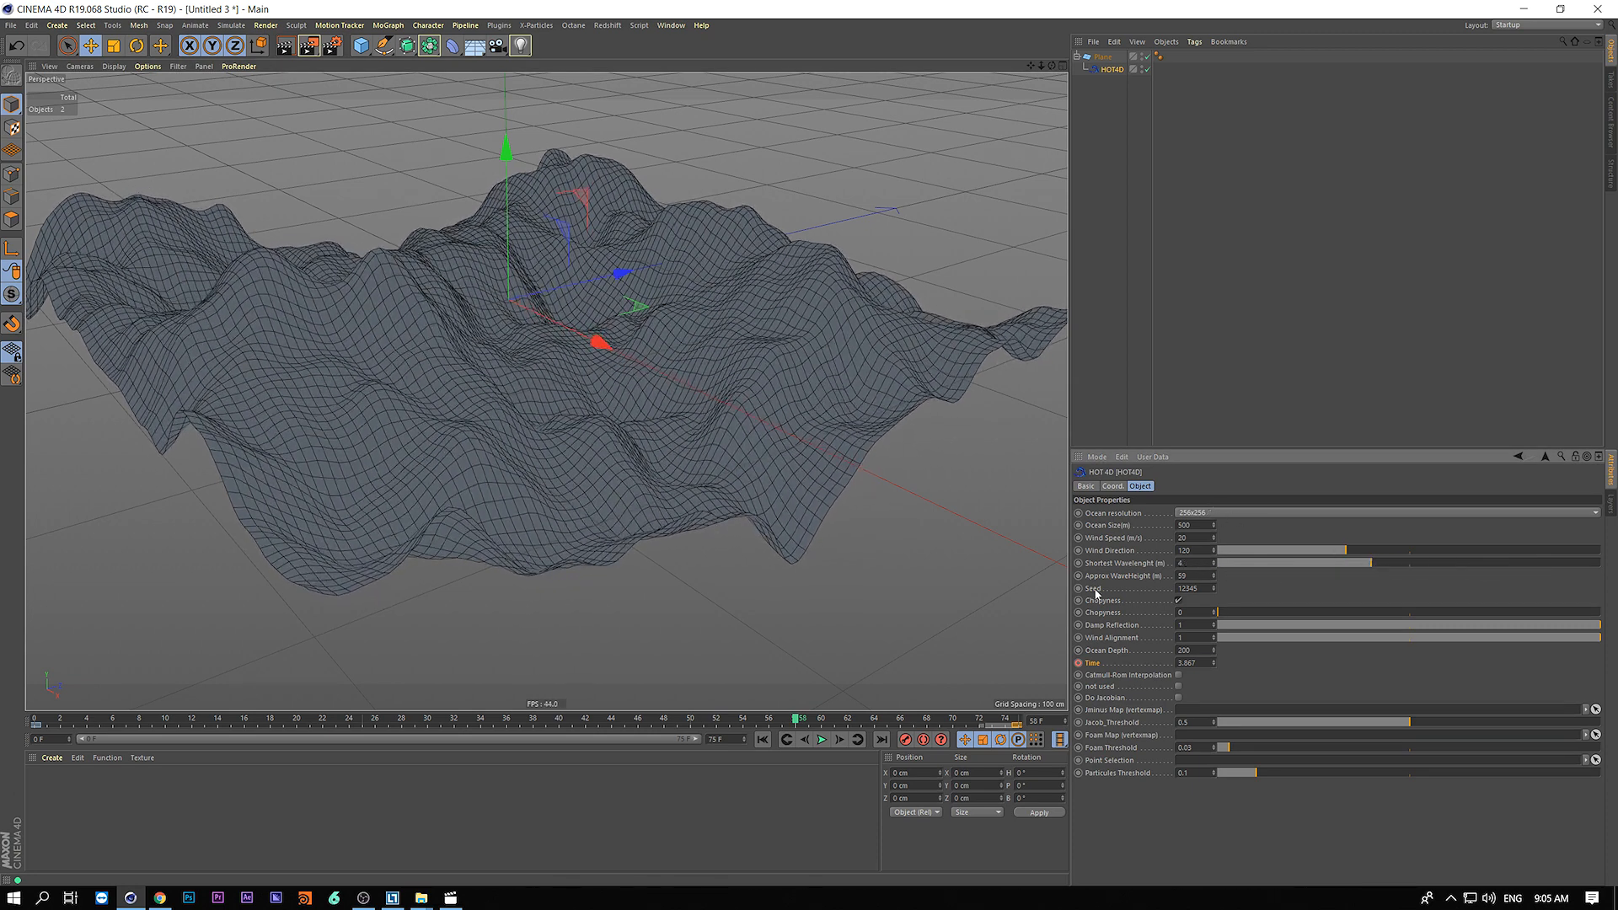
- Rename the HOT4D deformer under the plane as big
mouse_move(361, 353)
alt+mouse_down()
mouse_move(545, 390)
mouse_move(361, 350)
alt+mouse_up()
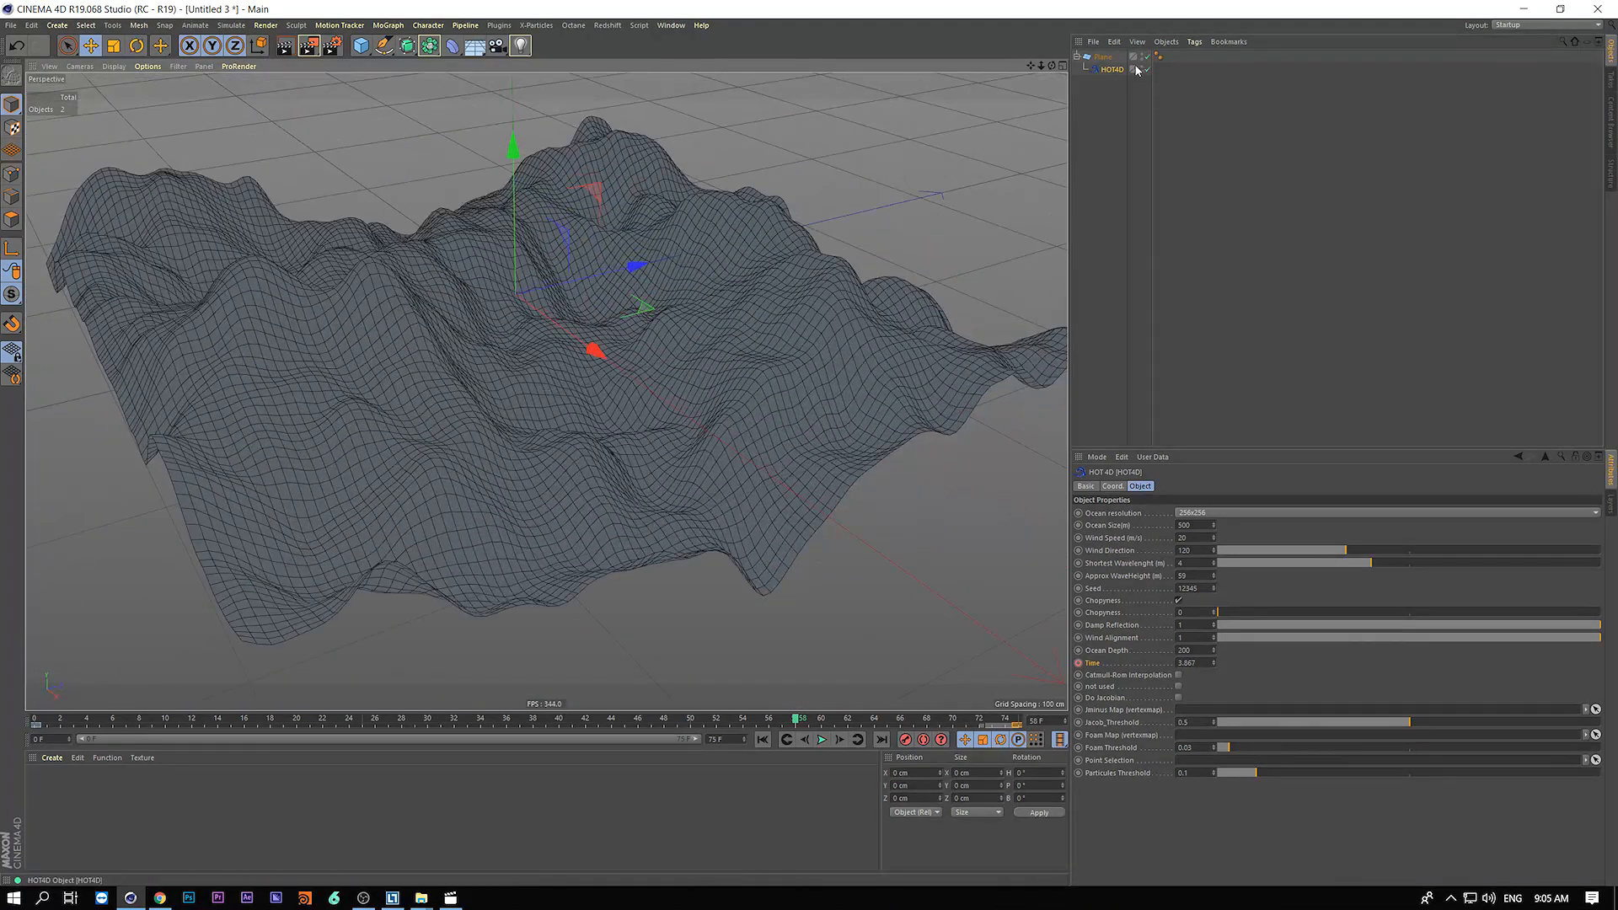
double_click(1109, 69)
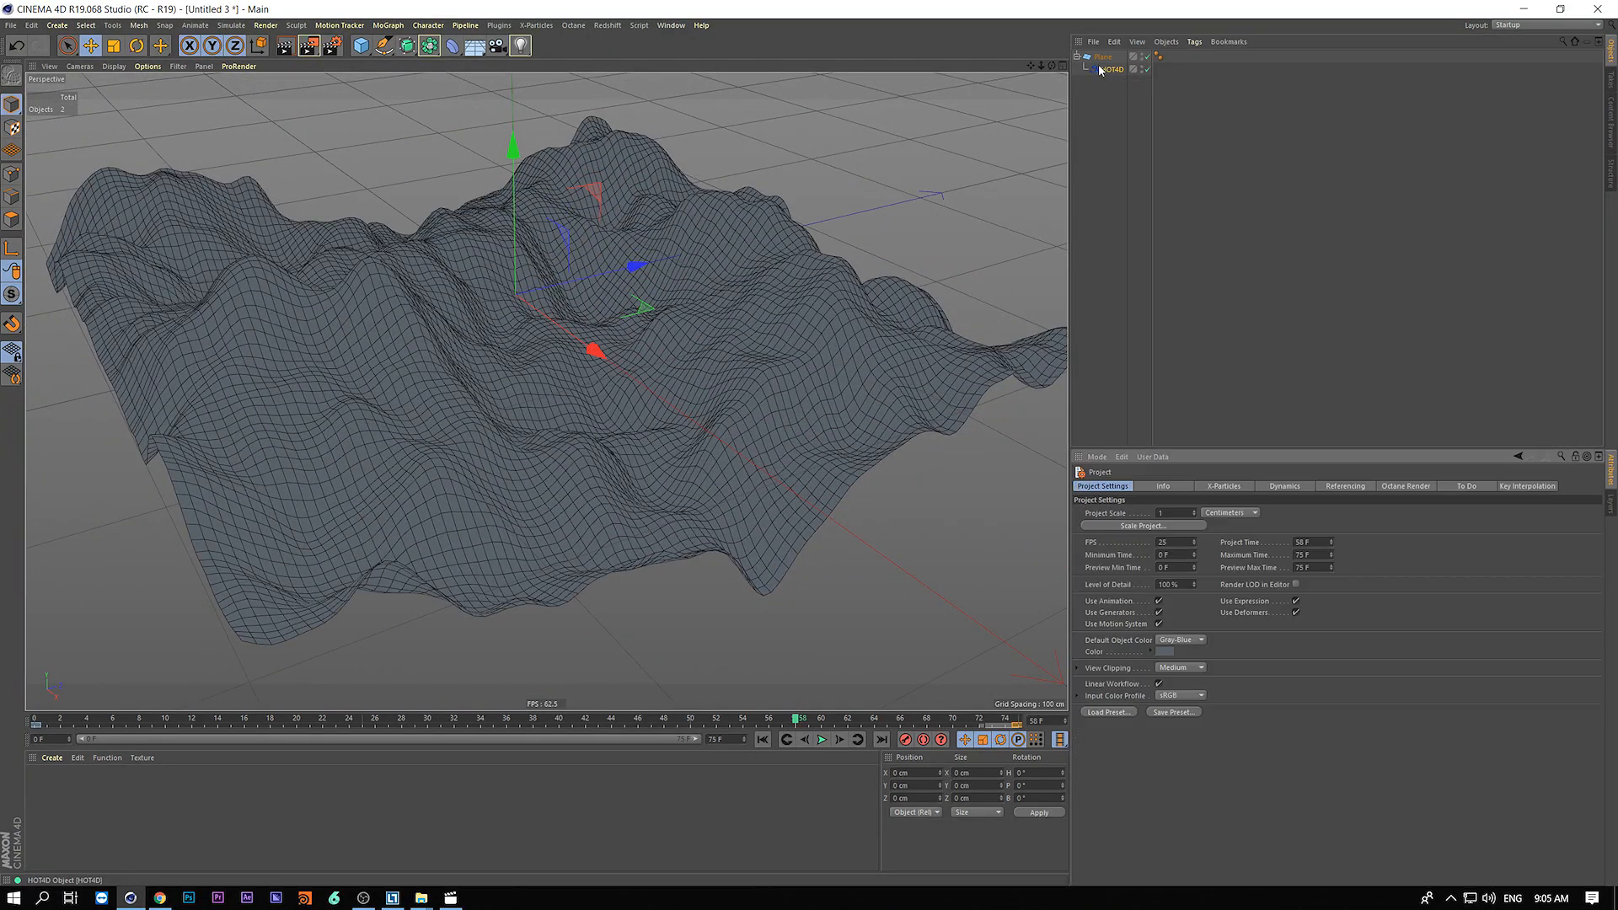
text(big)
key(Return)
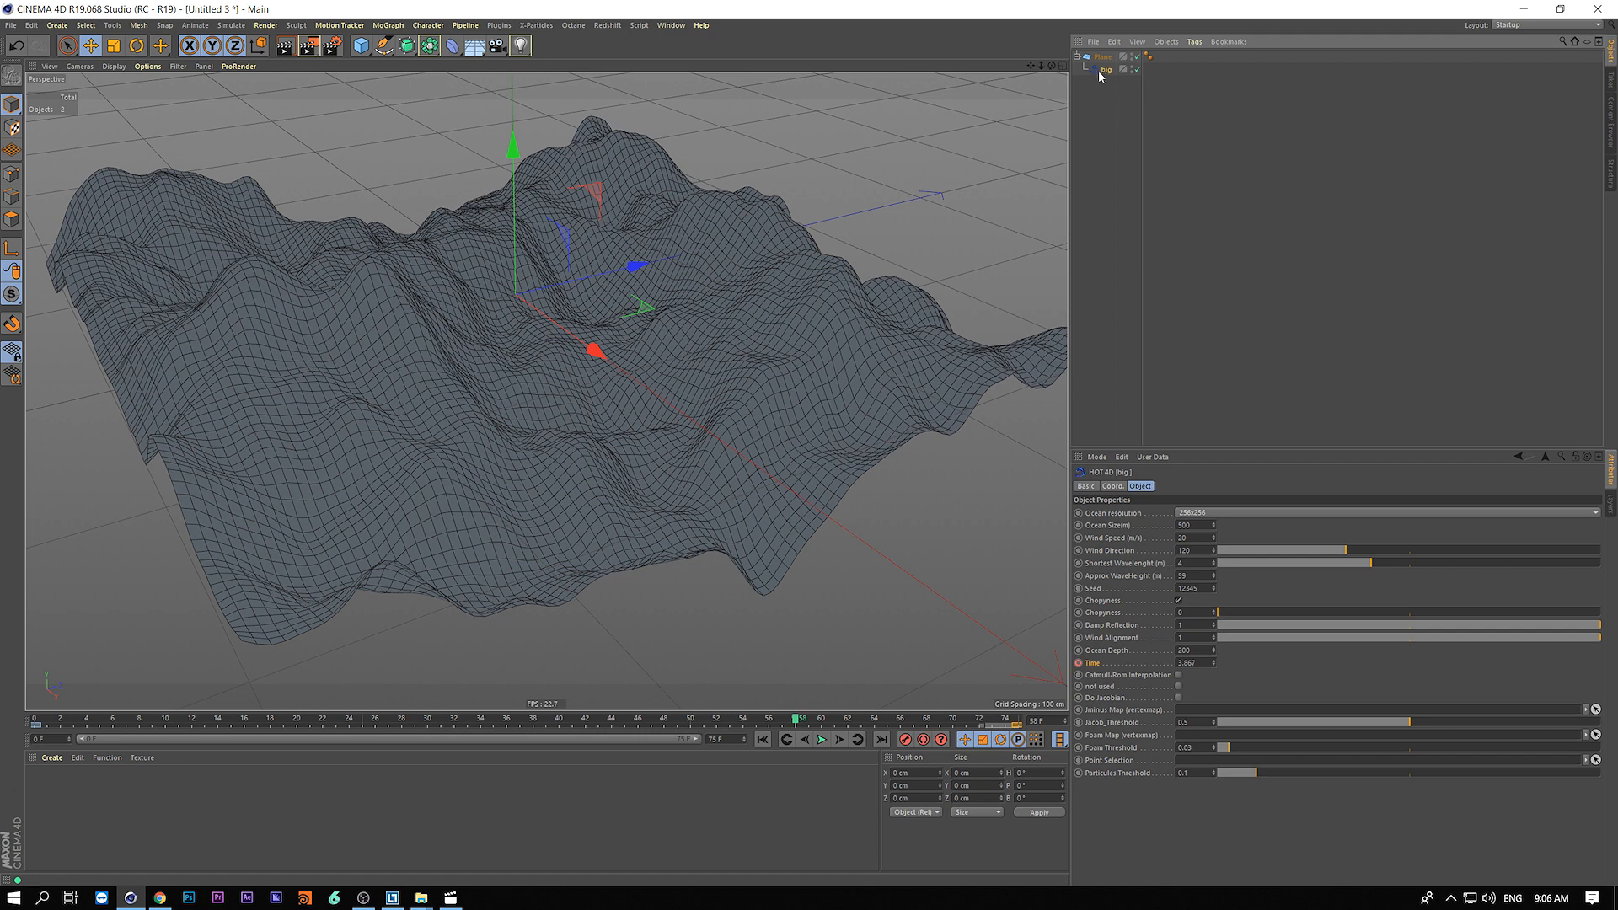
- Duplicate the big deformer outside the plane as middle, and group it with the plane under a null
mouse_move(1098, 70)
ctrl+mouse_down()
mouse_move(1095, 116)
mouse_move(1098, 54)
ctrl+mouse_up()
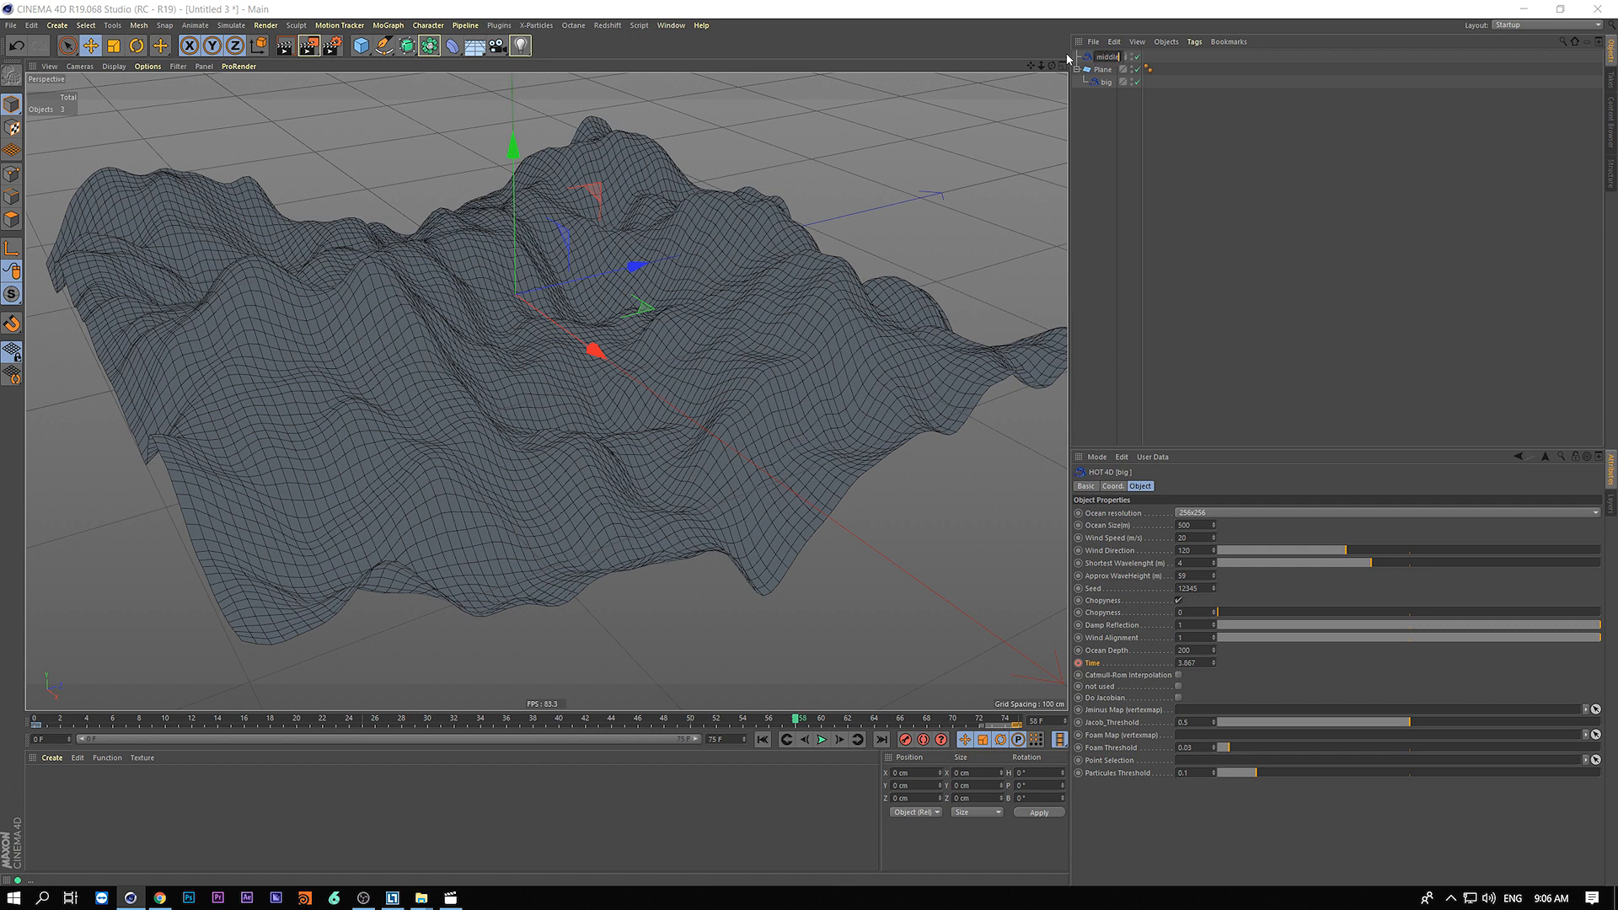
key(Return)
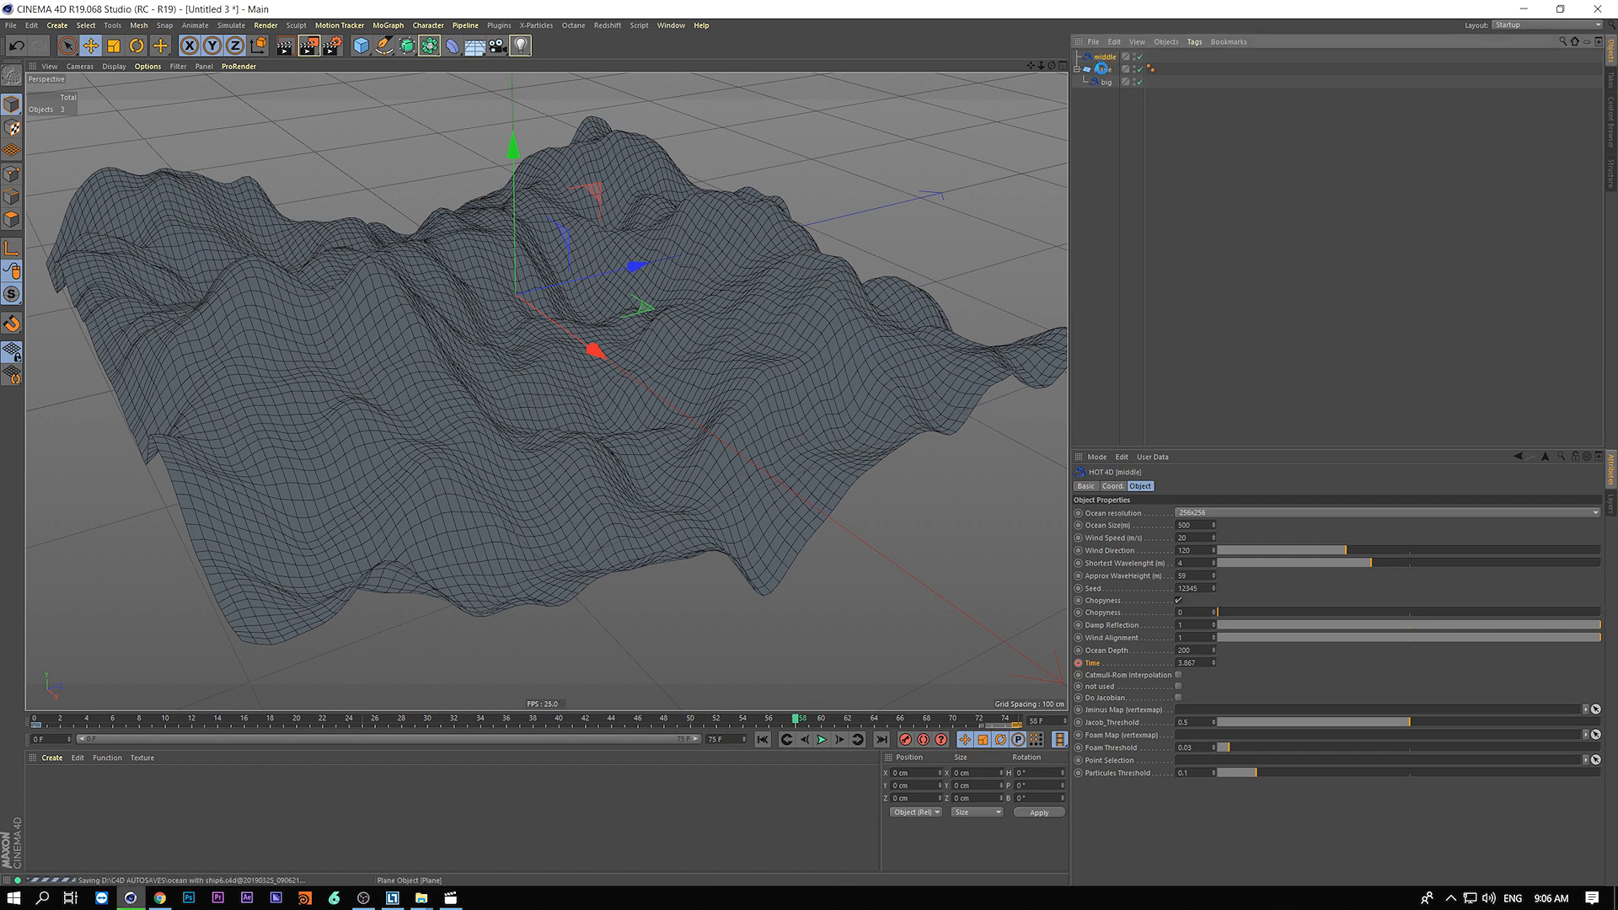
ctrl+click(1104, 71)
key(alt+g)
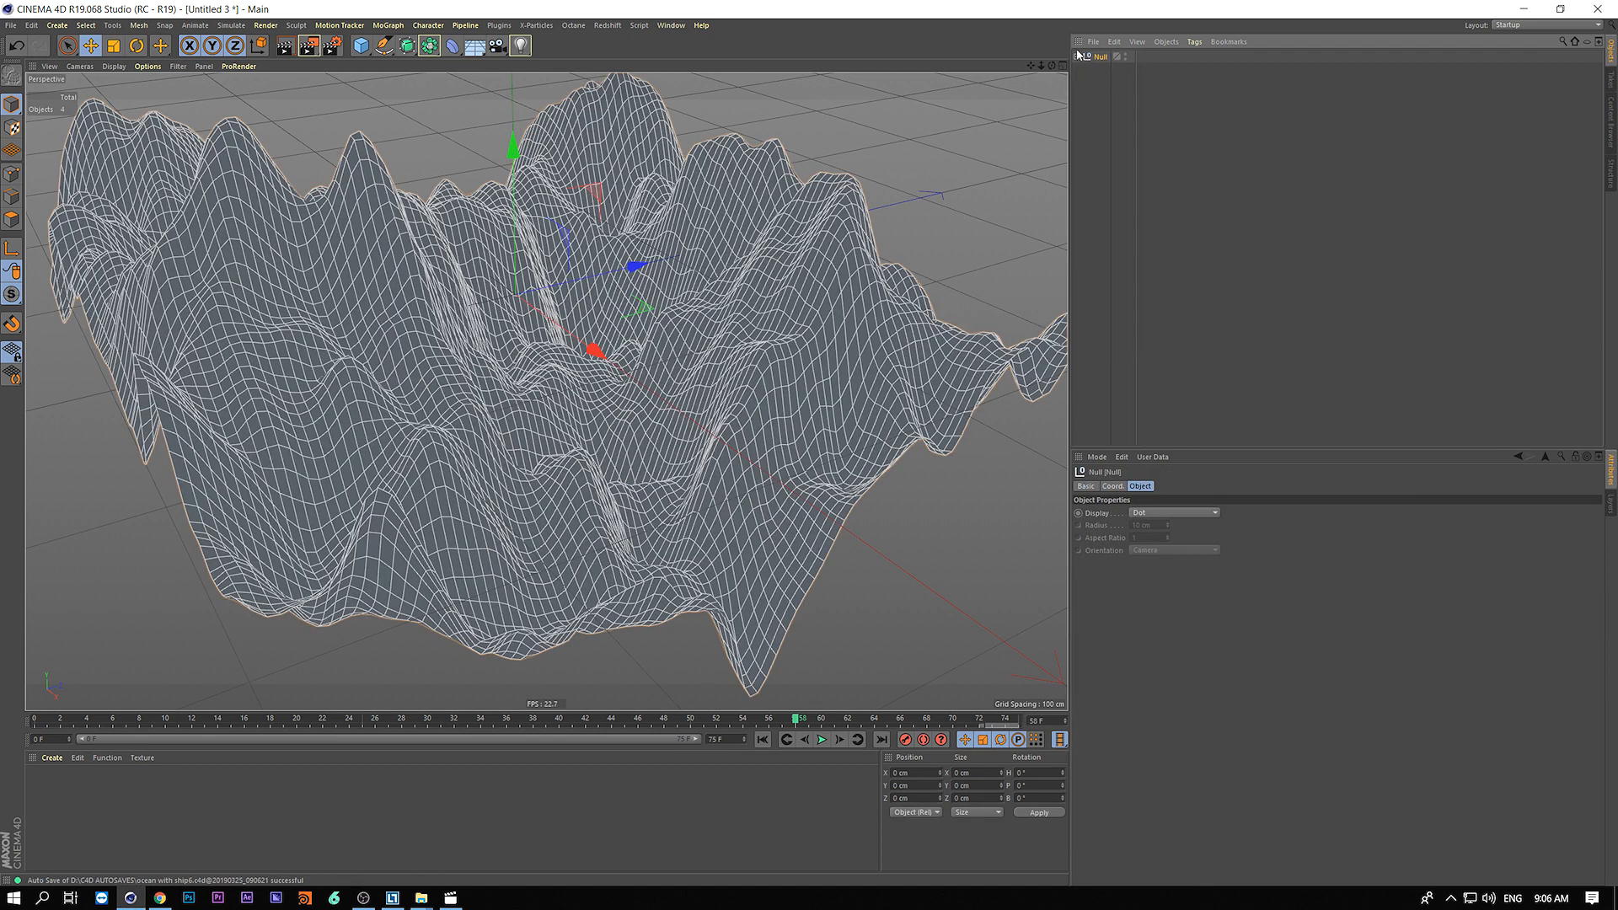
click(1076, 57)
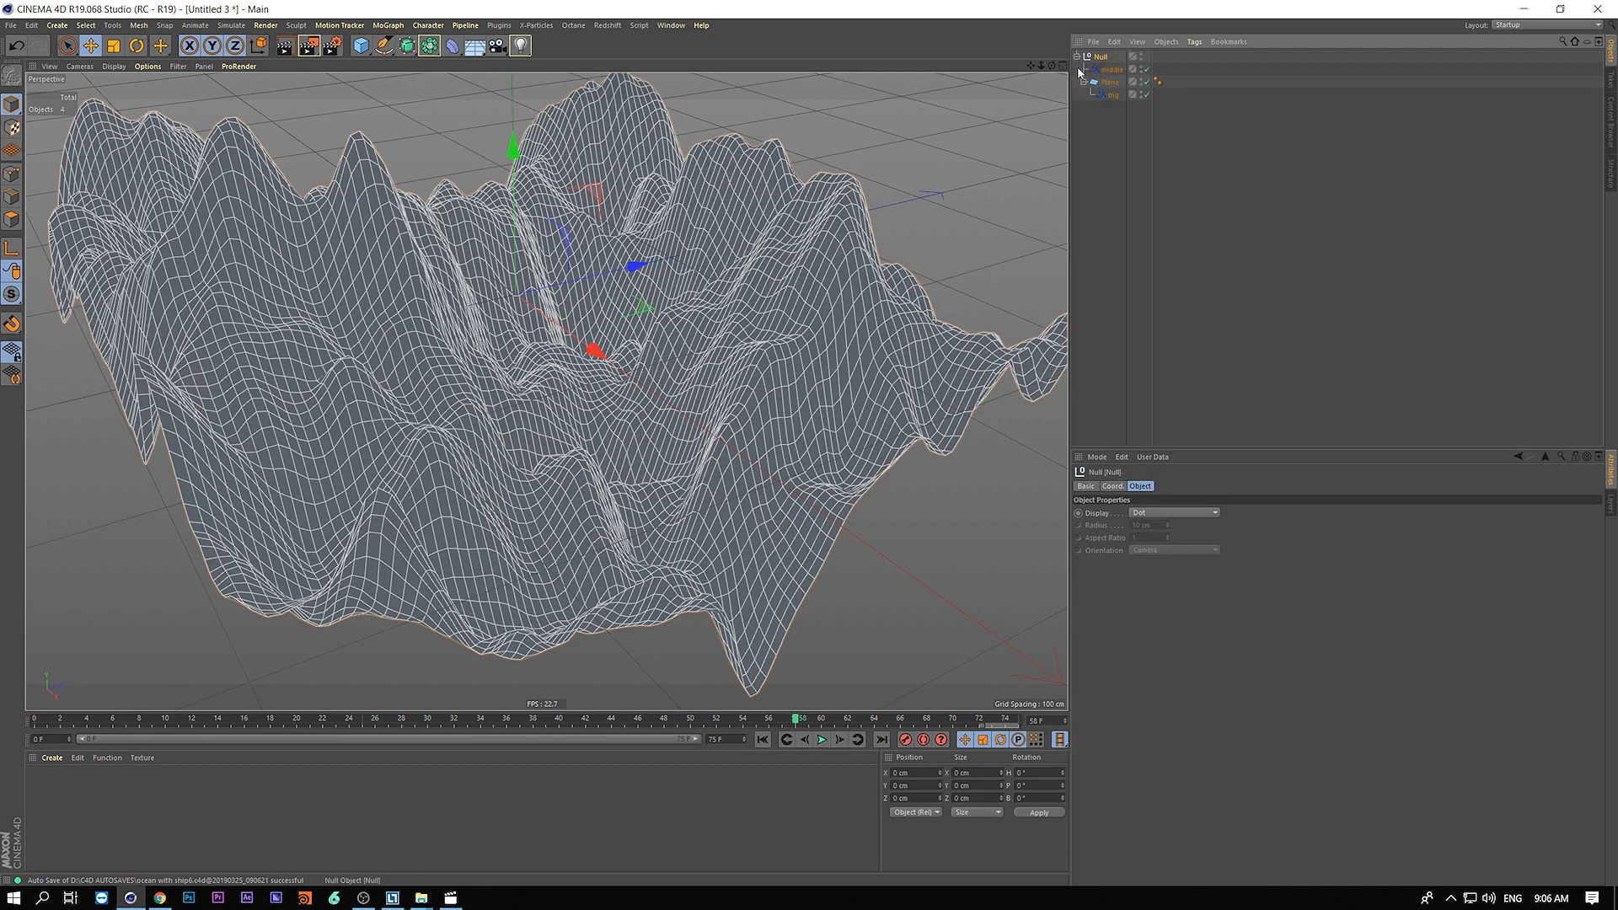
- Disable the big deformer and set the middle deformer's shortest wavelength to 1.4 m and ocean size to 92 m
click(1110, 82)
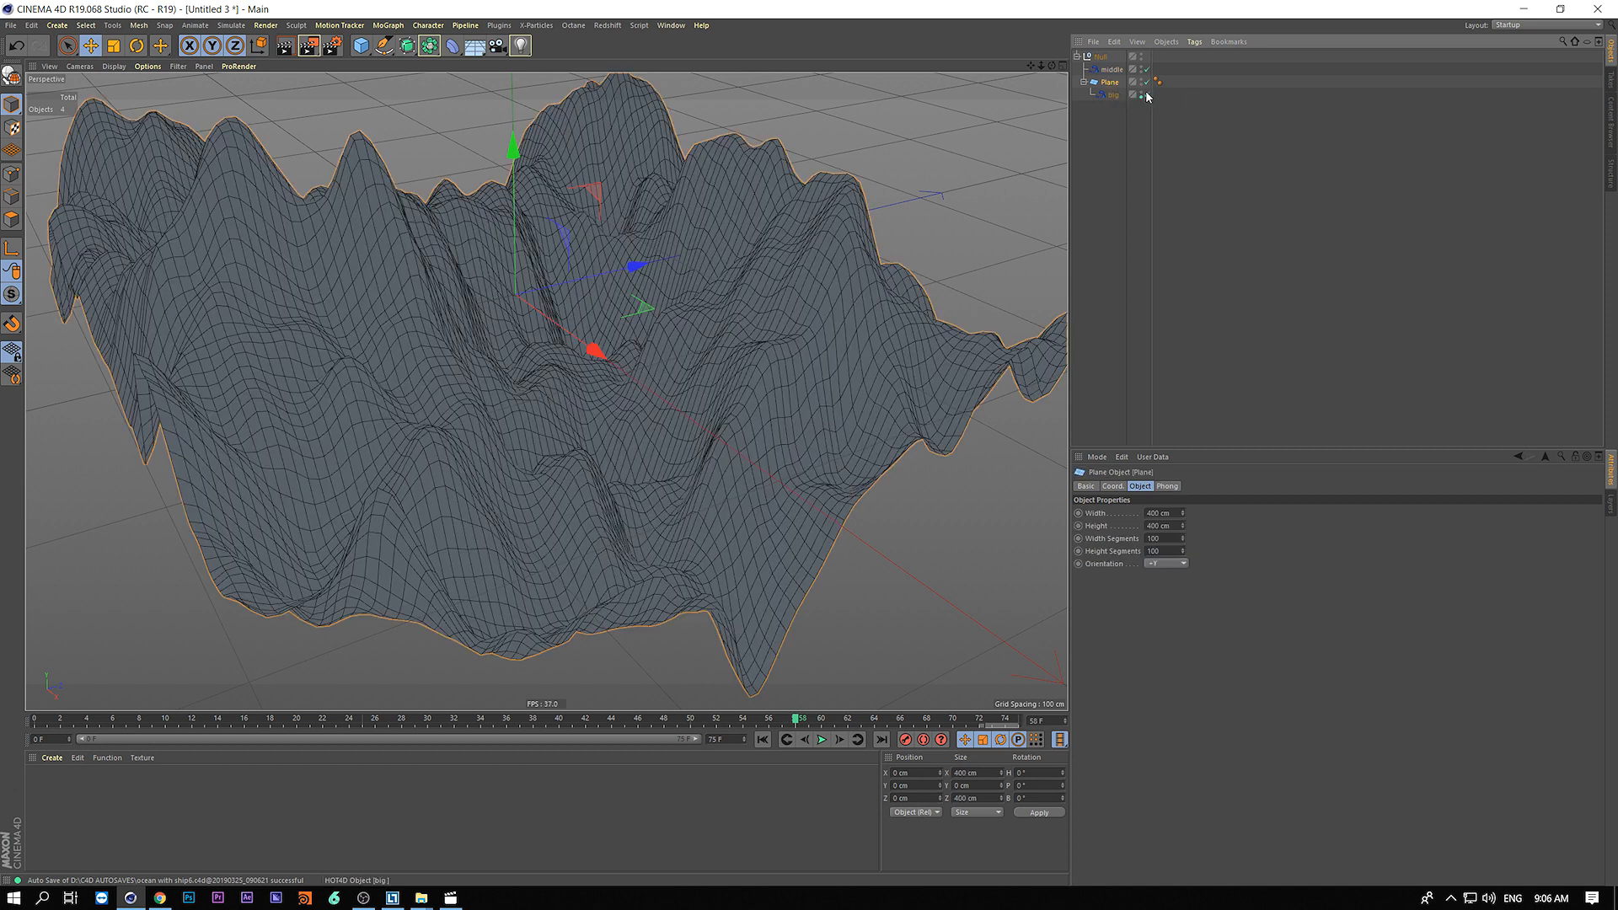
click(1145, 94)
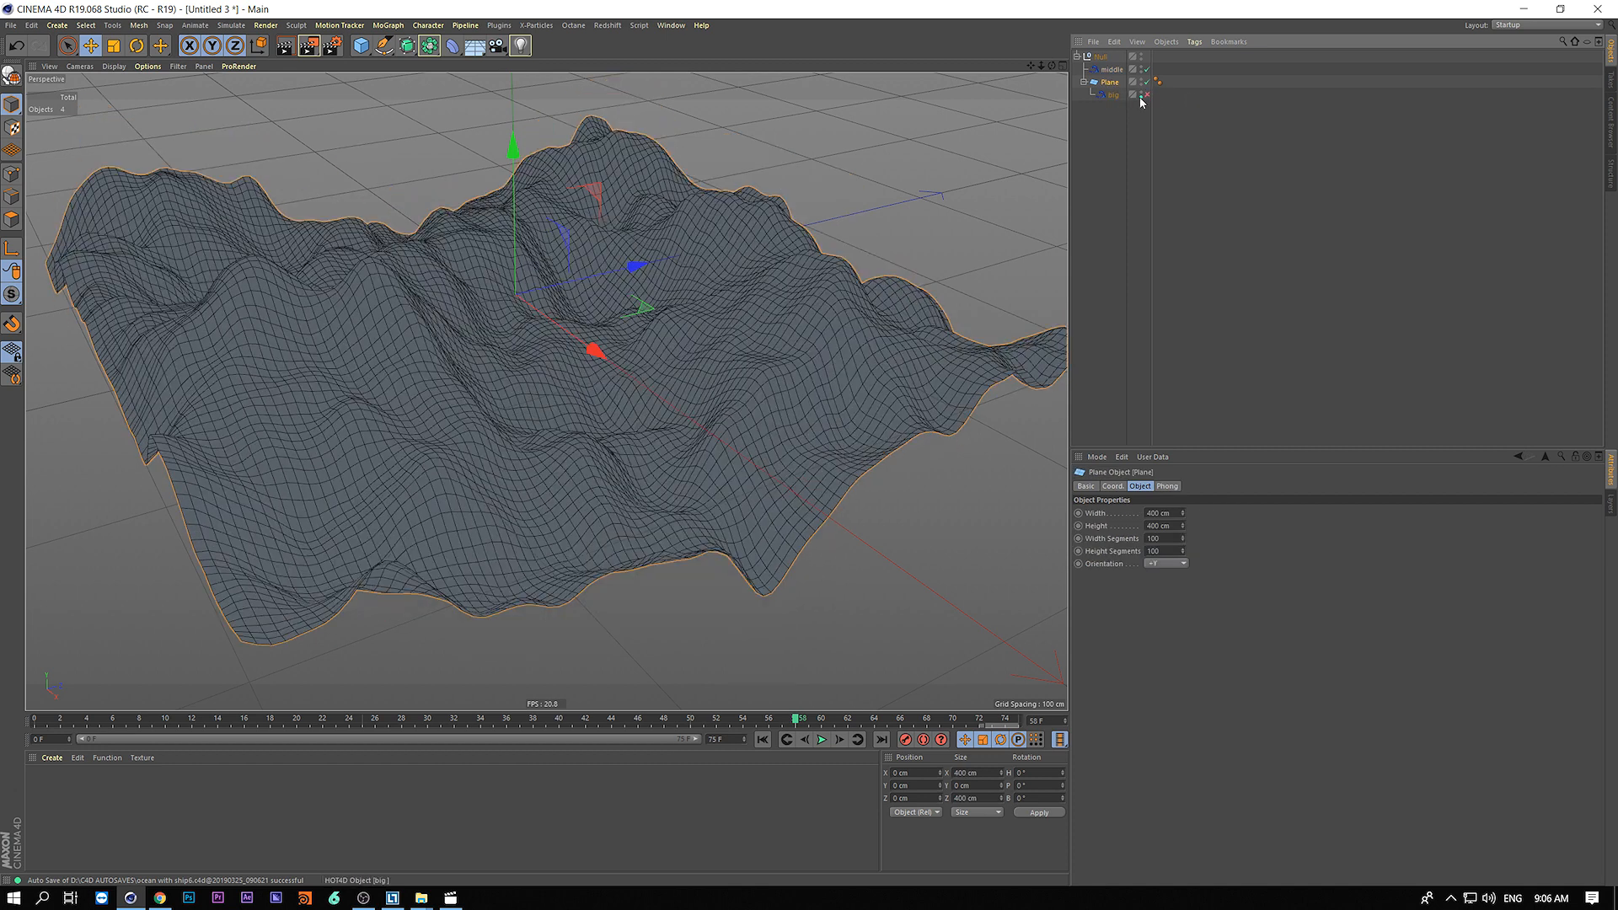
click(1106, 70)
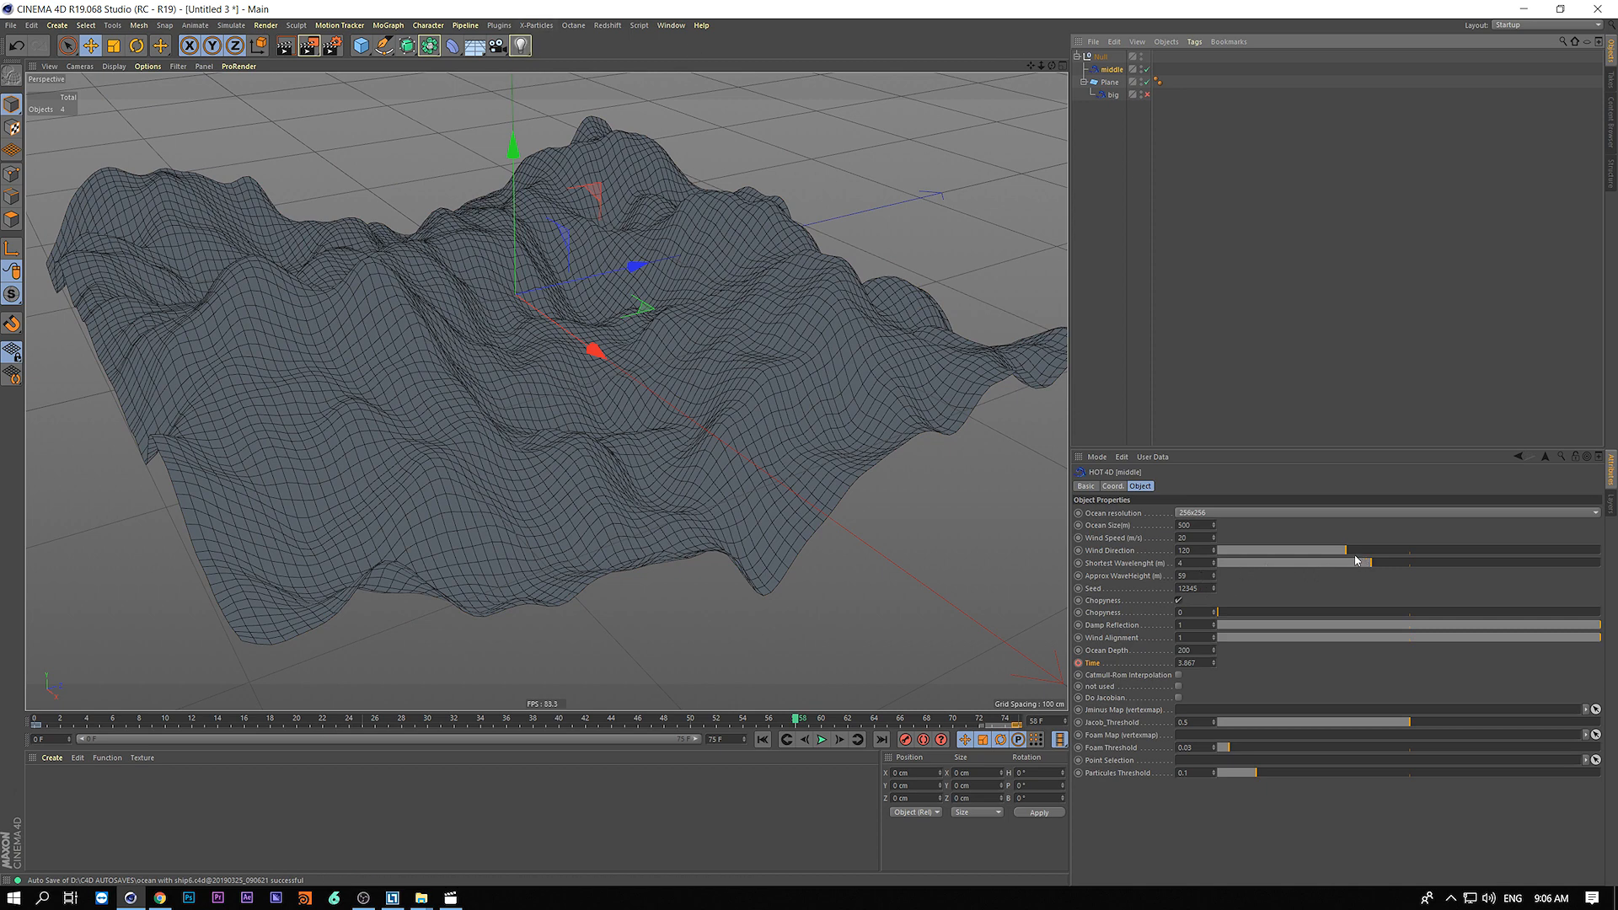
drag(1214, 579, 1260, 577)
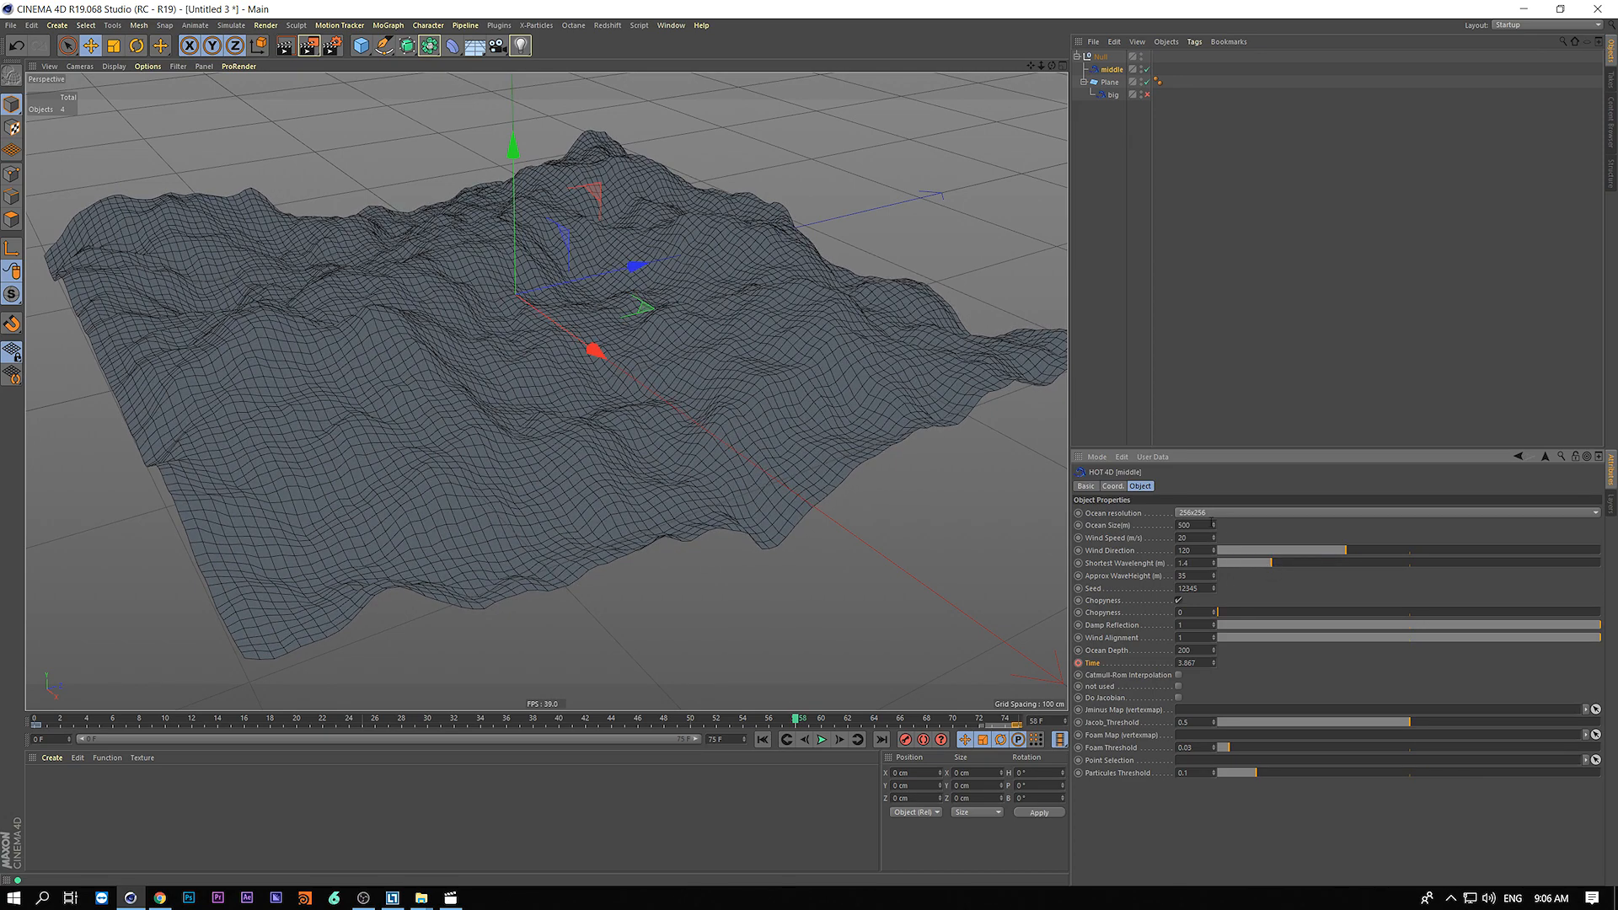
drag(1216, 528, 1037, 551)
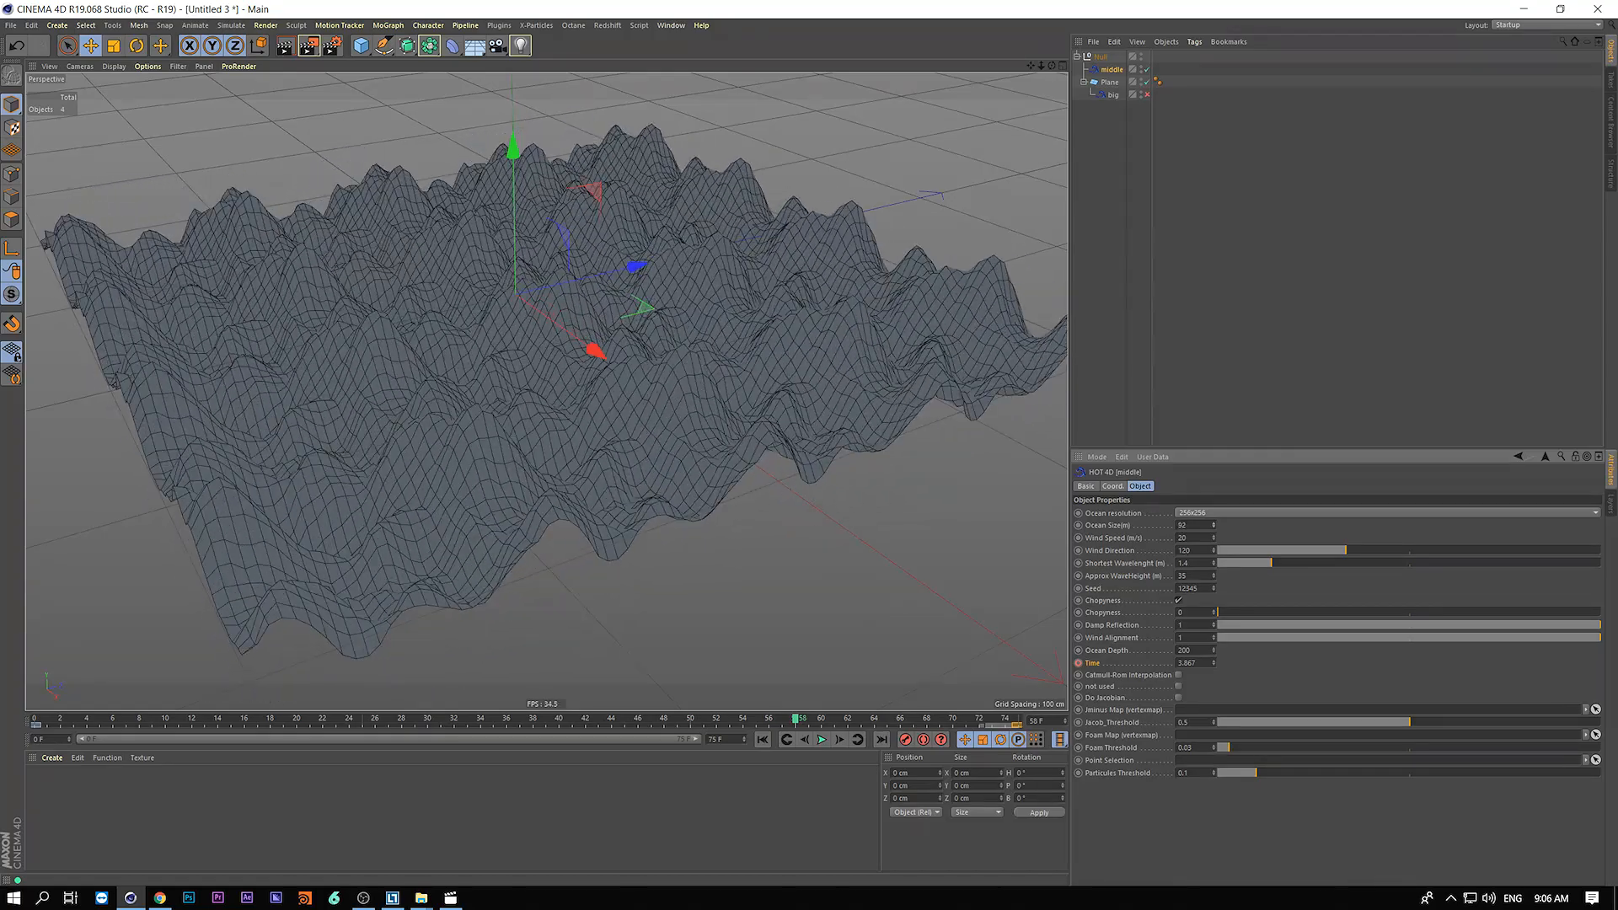
- Set the middle deformer's approximate wave height to 14 m and its choppyness amount to 1
drag(1213, 576, 1294, 602)
alt+drag(361, 336, 437, 302)
alt+right_drag(455, 278, 435, 333)
alt+middle_drag(505, 281, 476, 383)
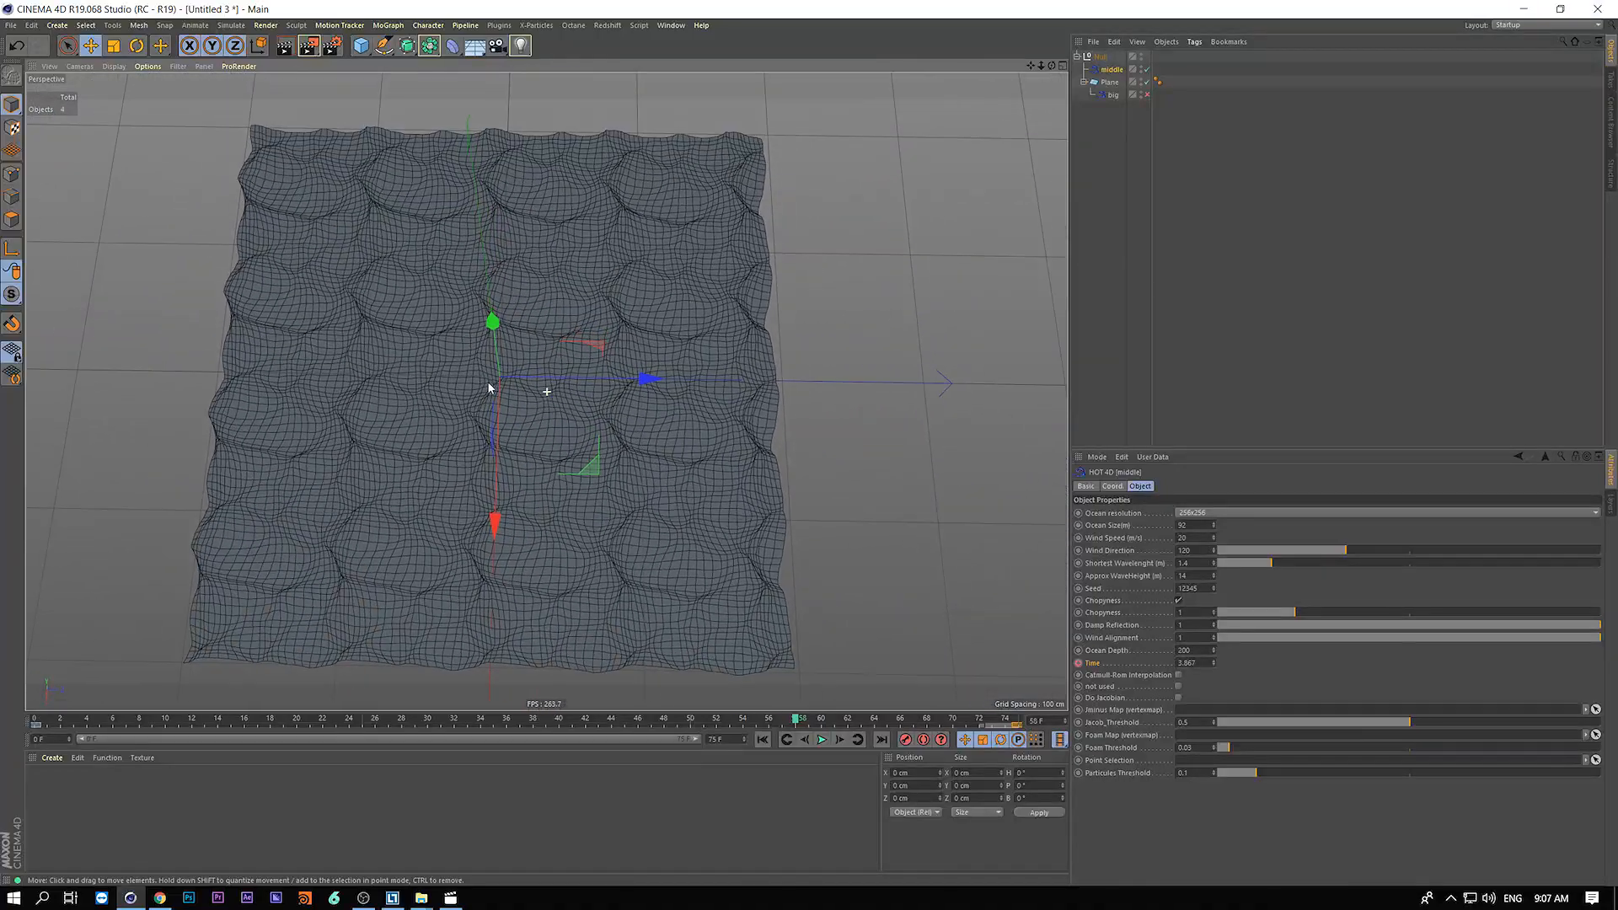
alt+drag(489, 384, 563, 223)
alt+right_drag(452, 341, 487, 335)
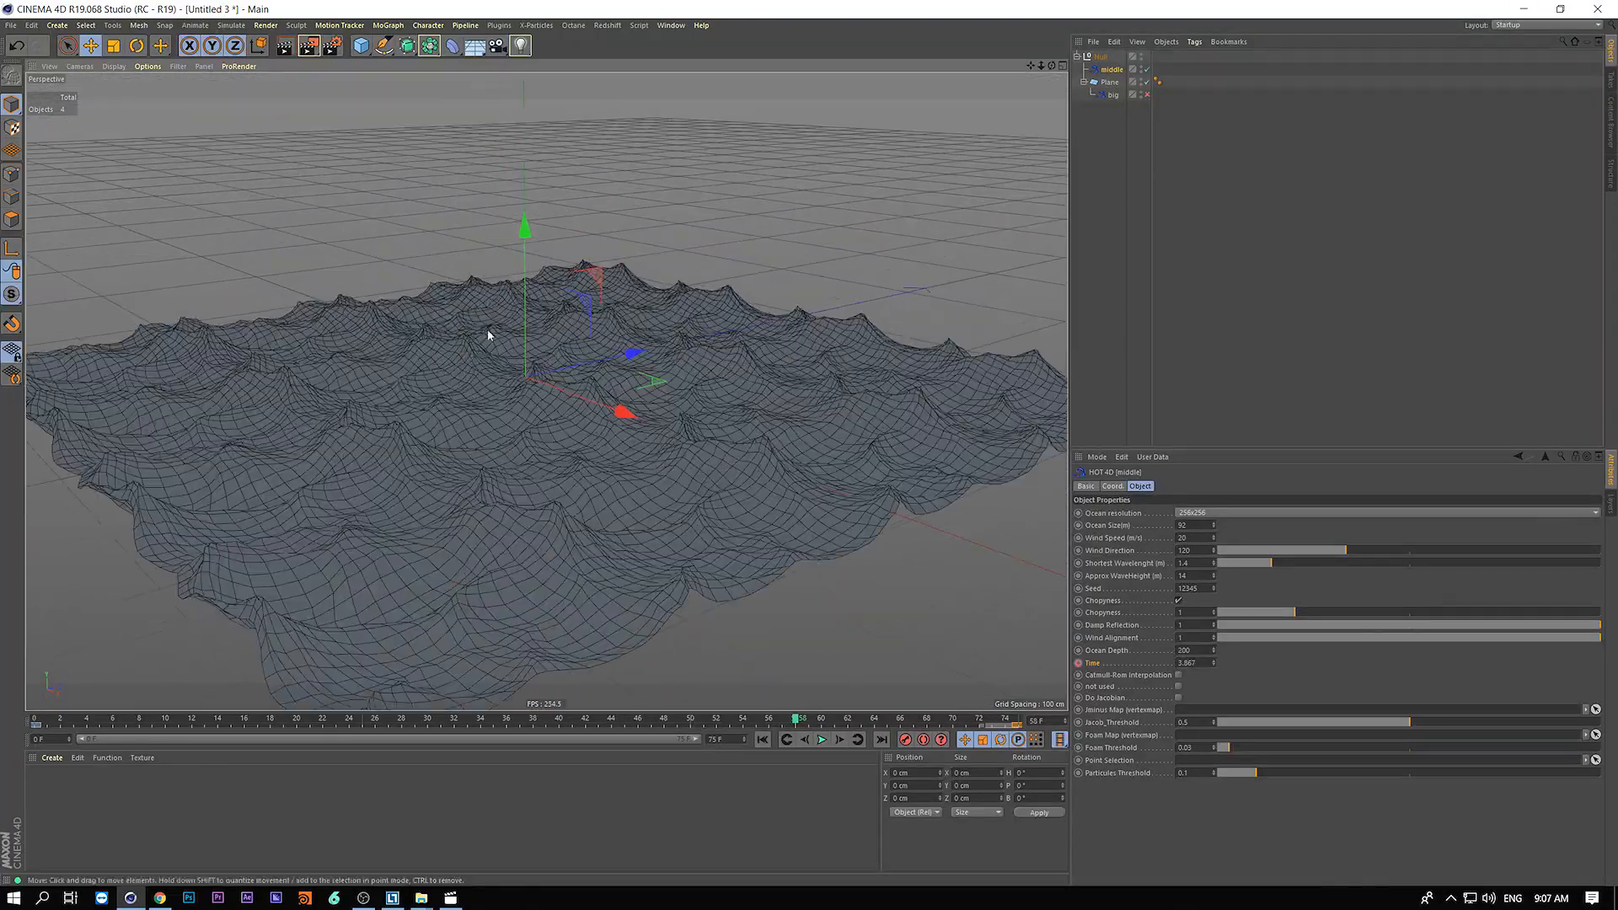
alt+middle_drag(487, 335, 503, 273)
- Re-enable the big deformer and play back the combined big and middle waves
click(1147, 95)
alt+drag(567, 275, 755, 635)
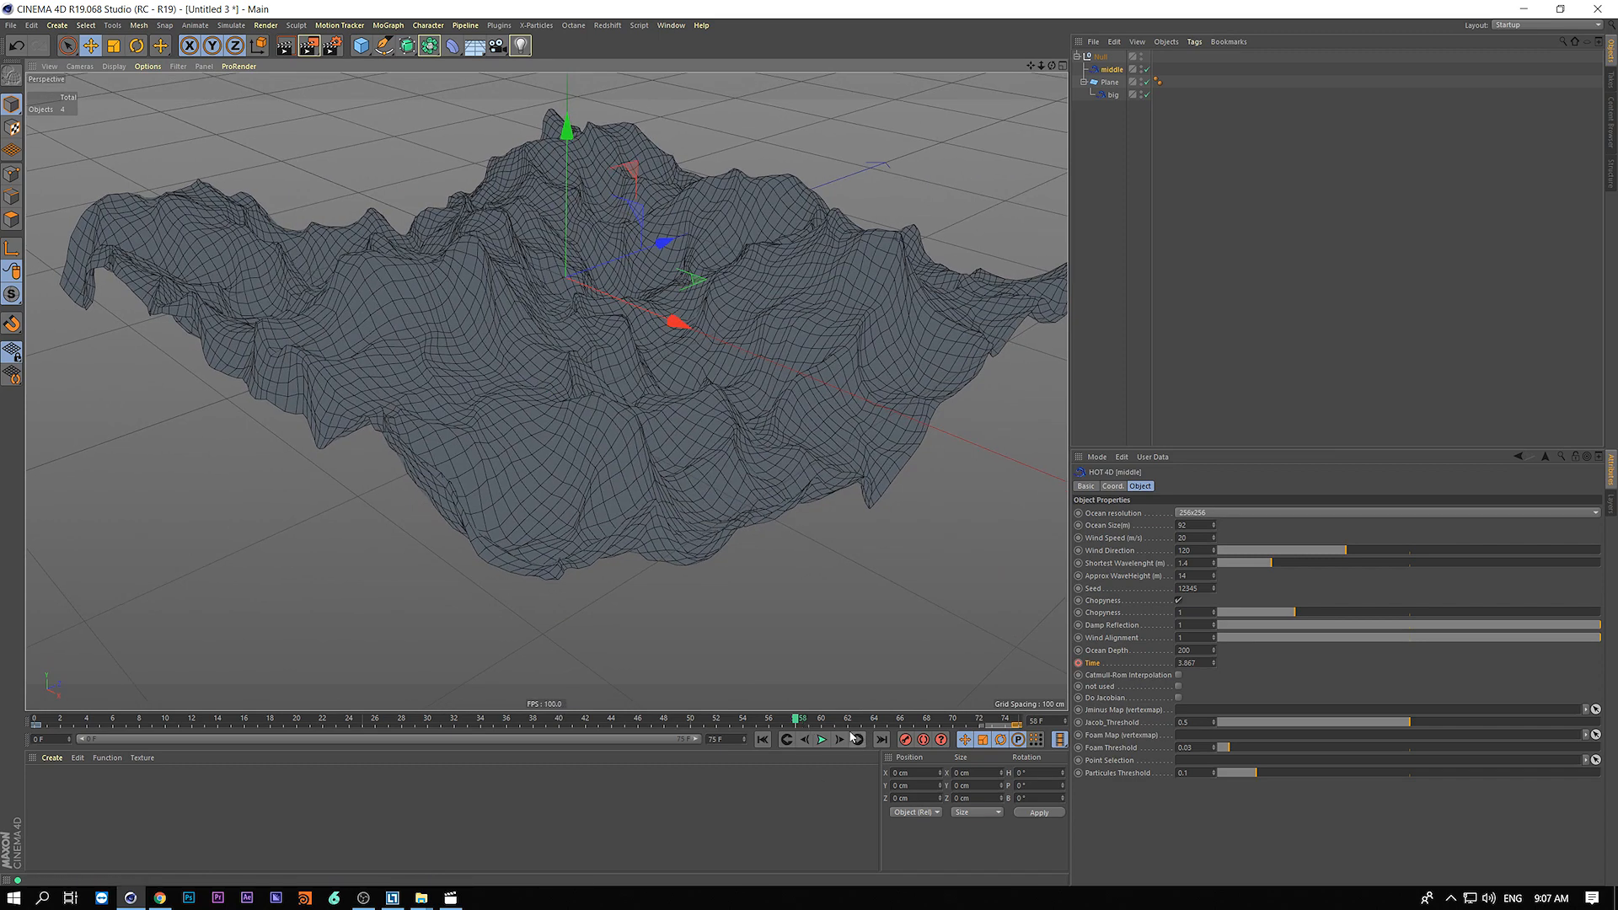
click(1146, 94)
click(1147, 95)
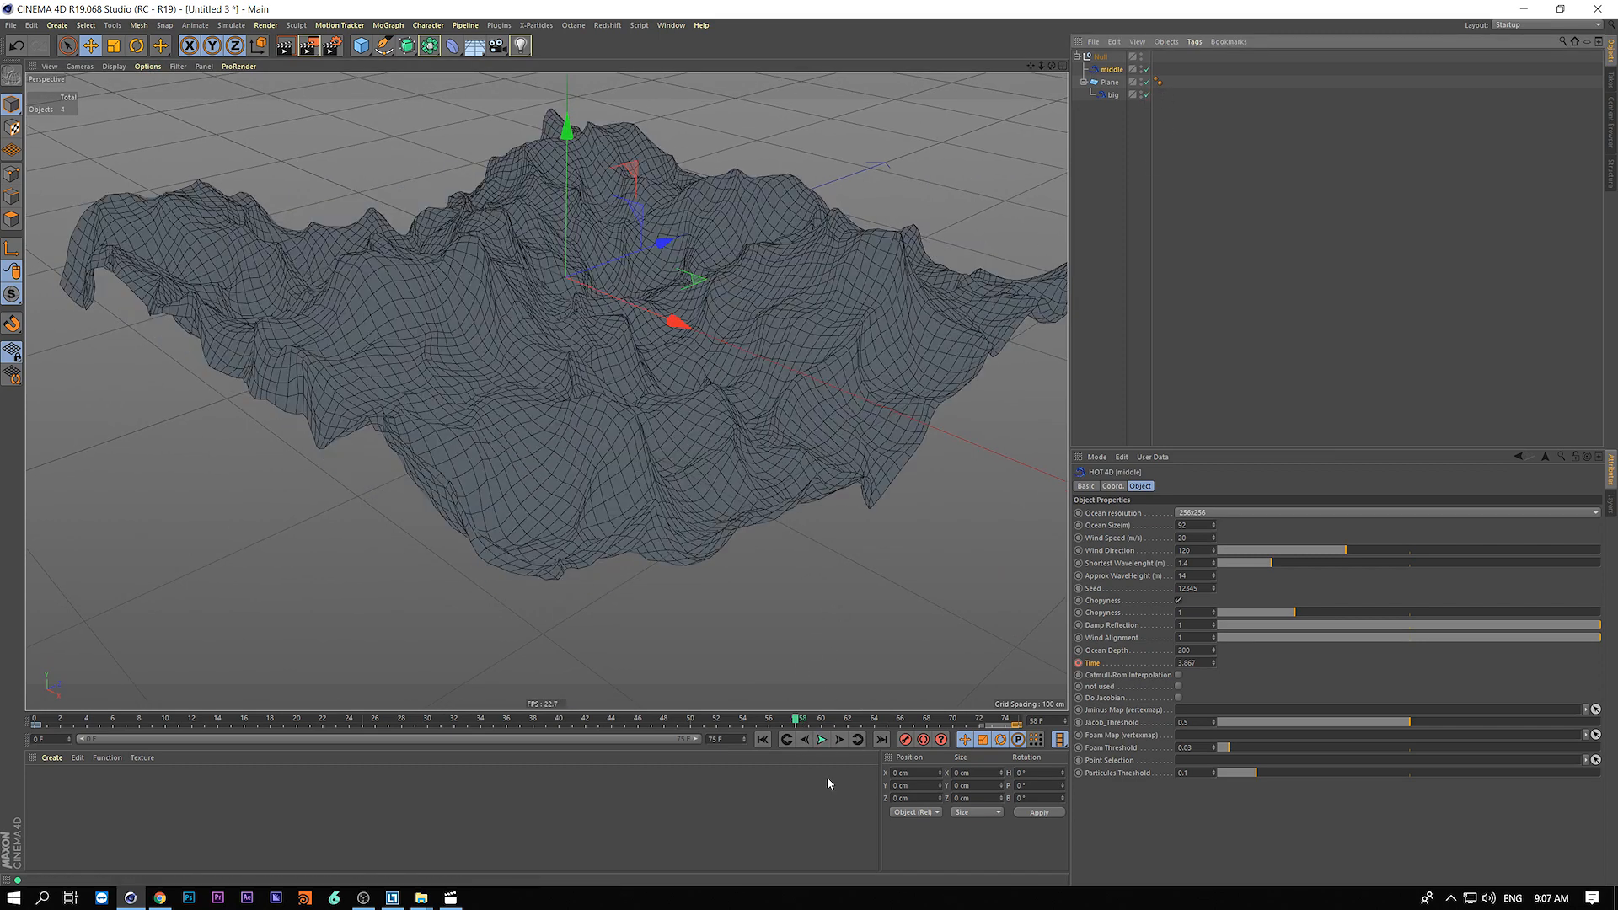
click(822, 739)
click(822, 740)
- With the middle deformer disabled, set the big deformer's ocean size to 660 m and shortest wavelength to 10 m, and play the animation
click(1147, 70)
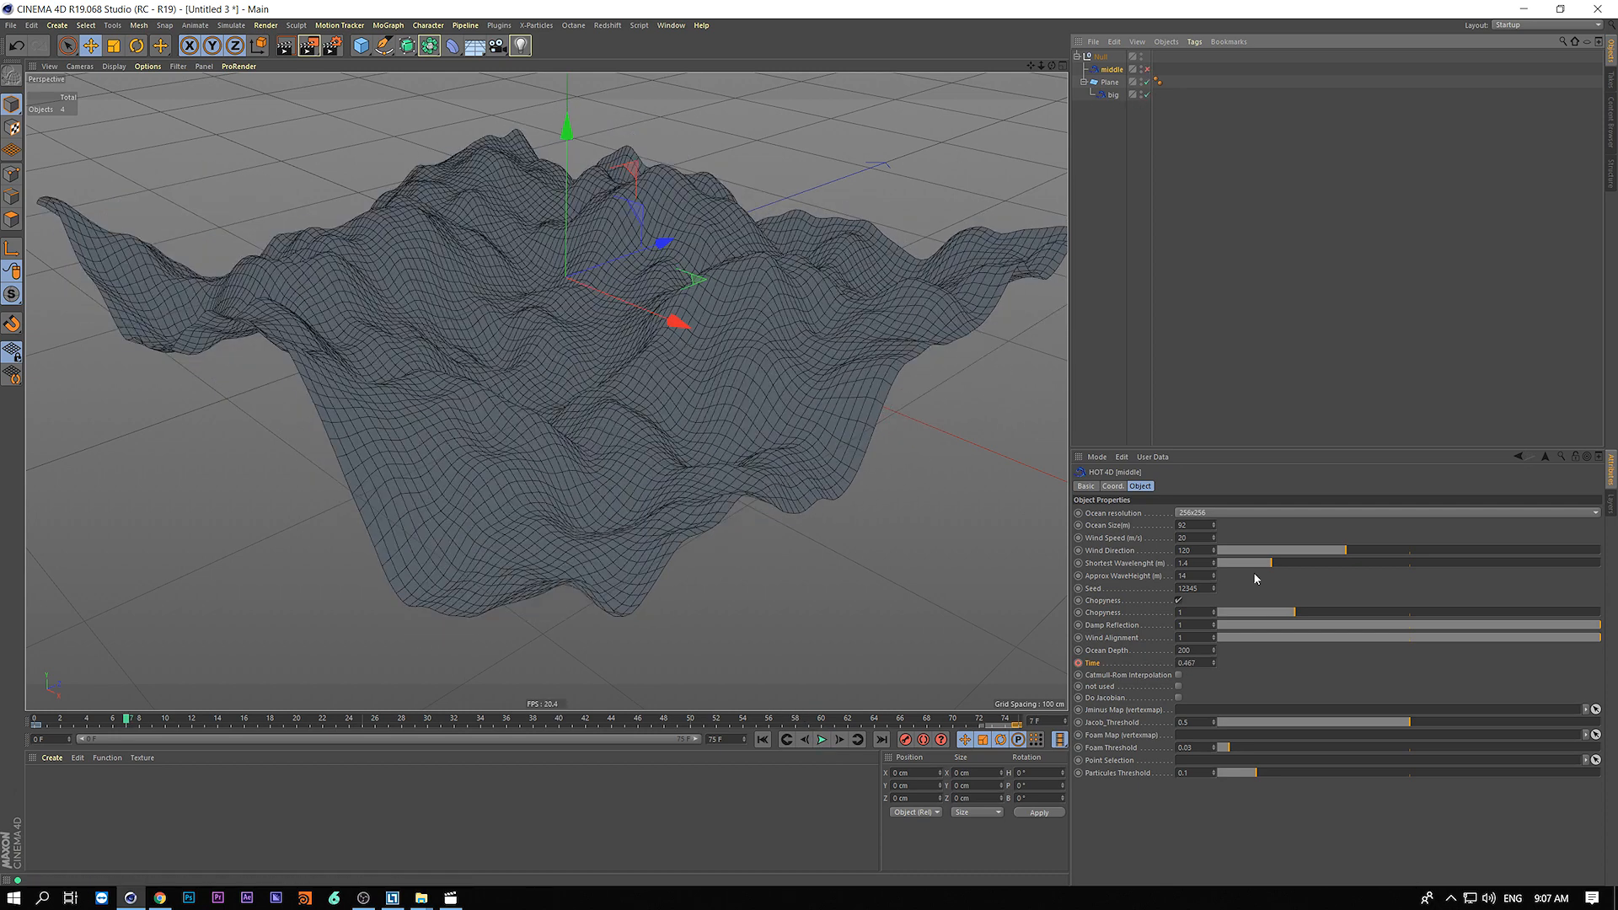
drag(1214, 526, 1214, 510)
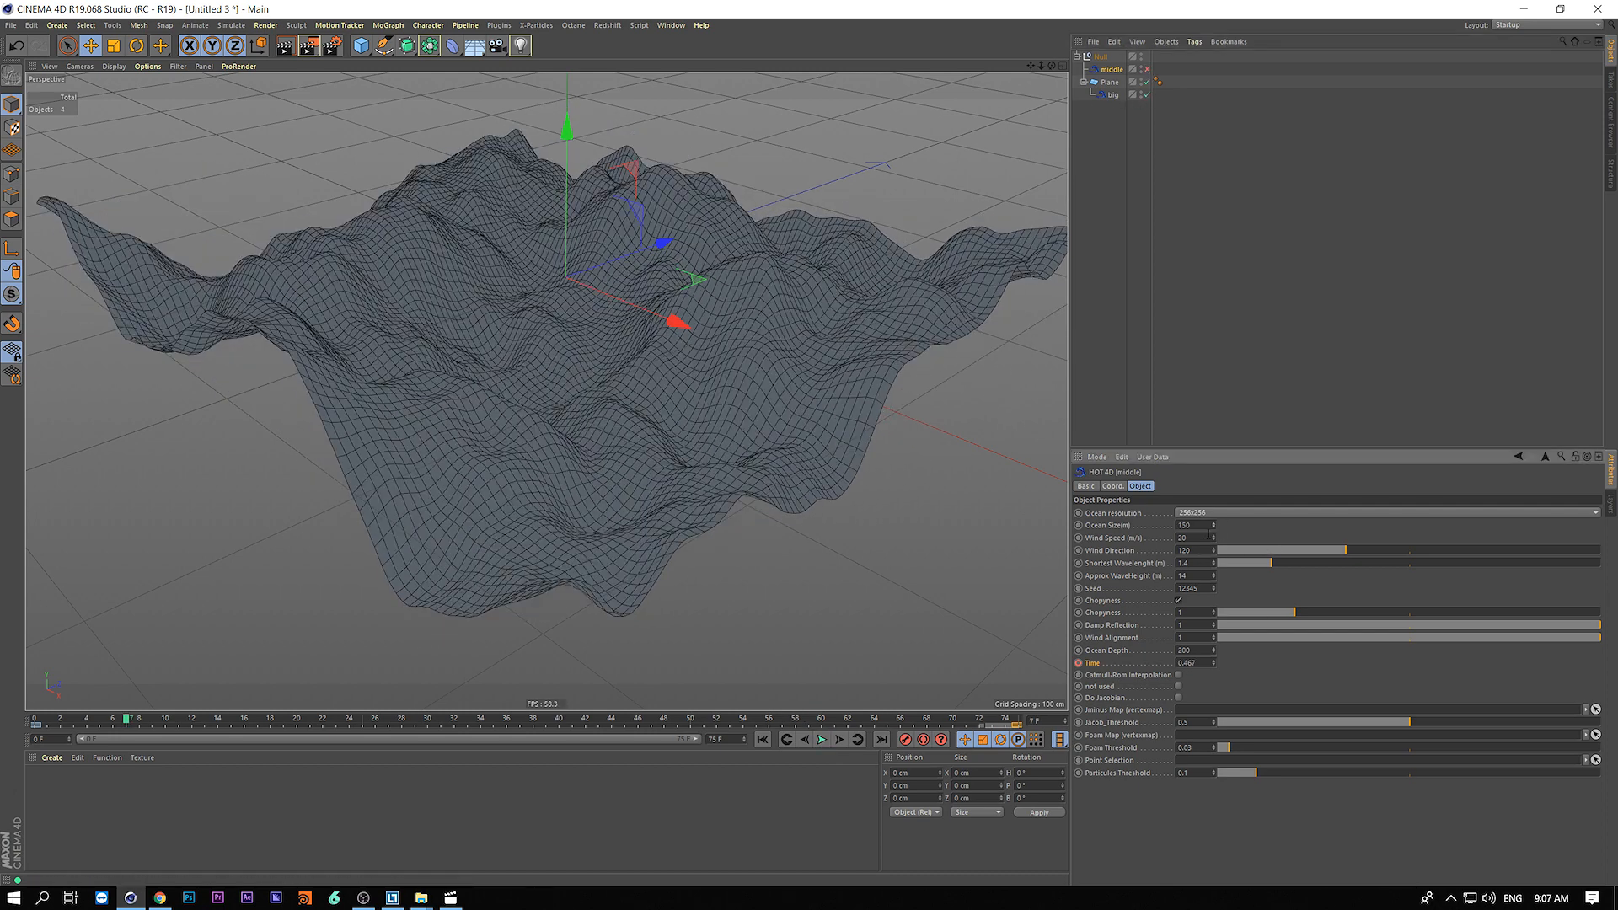
key(ctrl+z)
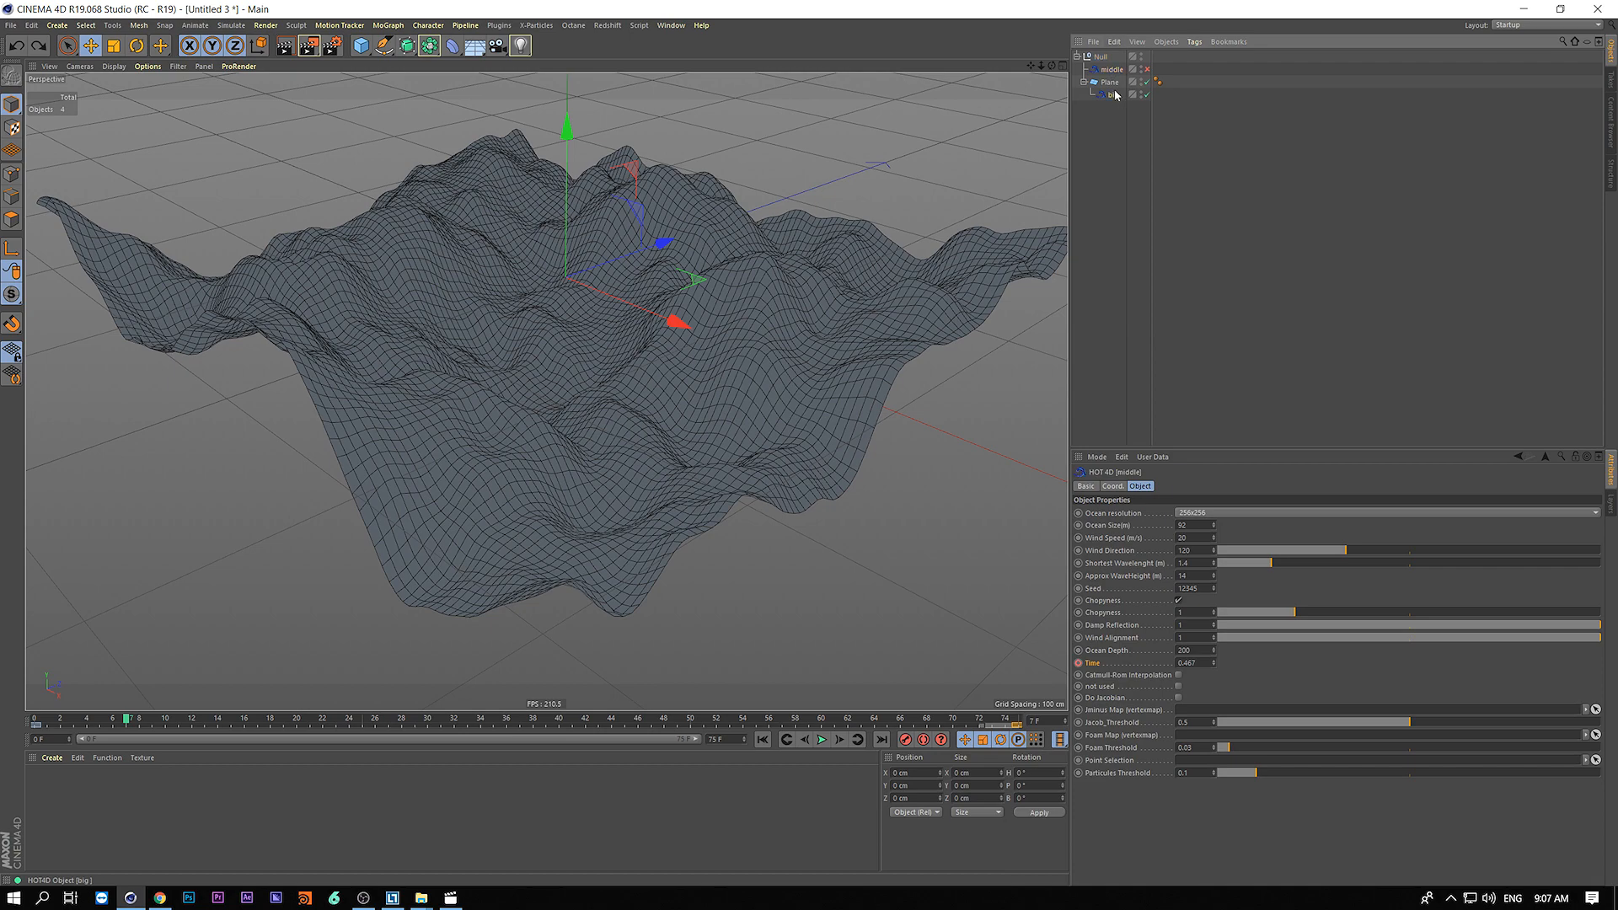
click(1113, 94)
drag(1213, 527, 1213, 223)
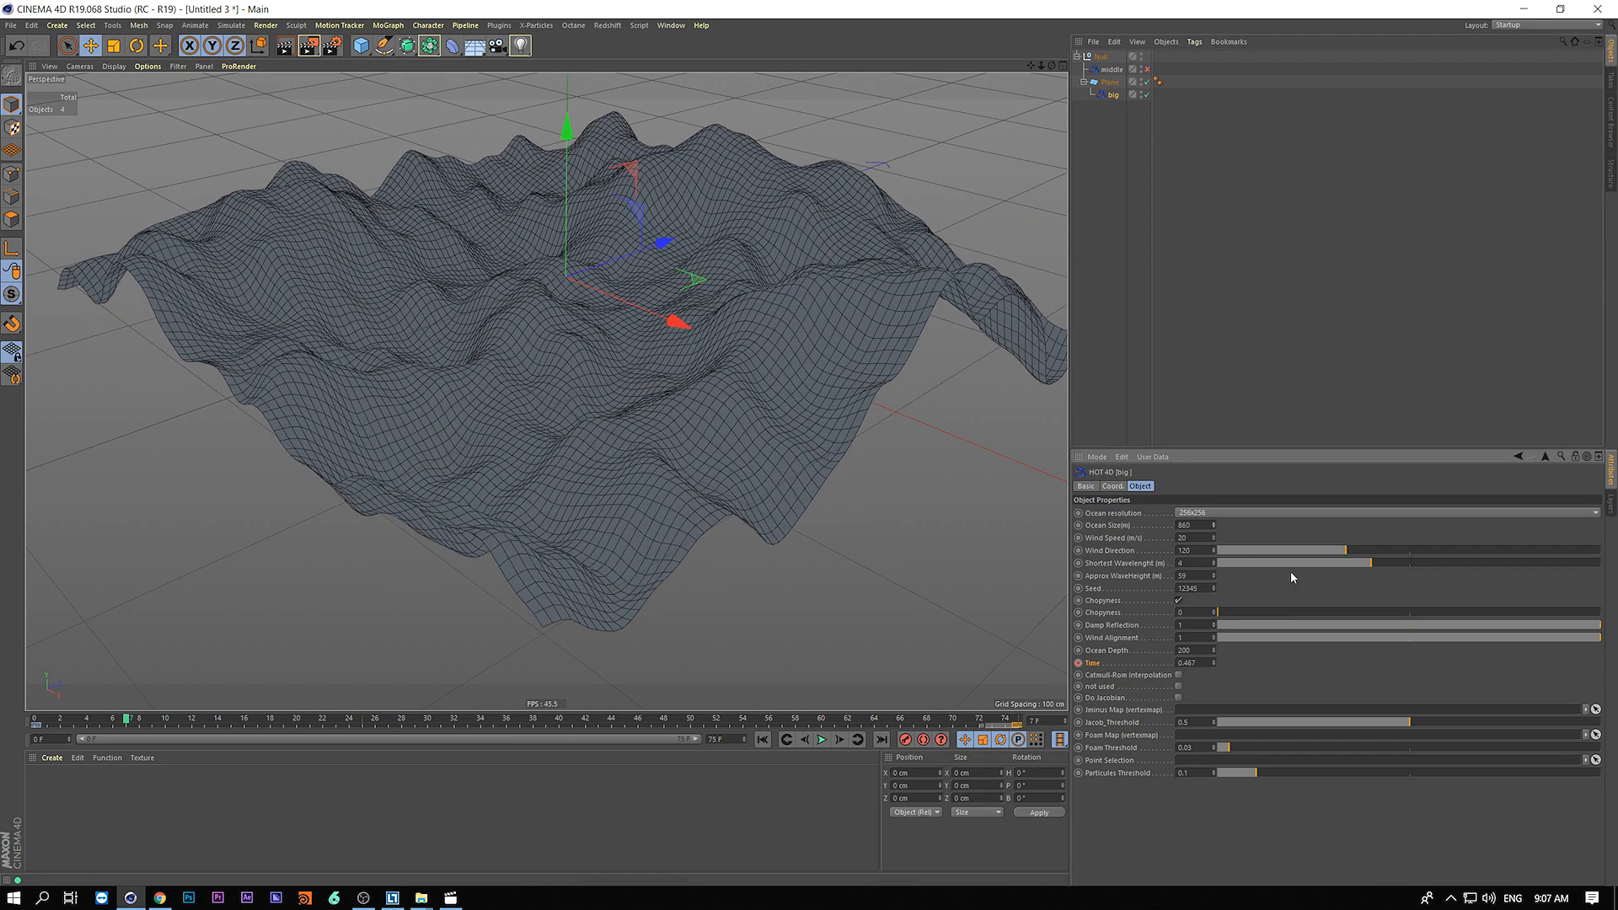
drag(1379, 562, 1612, 540)
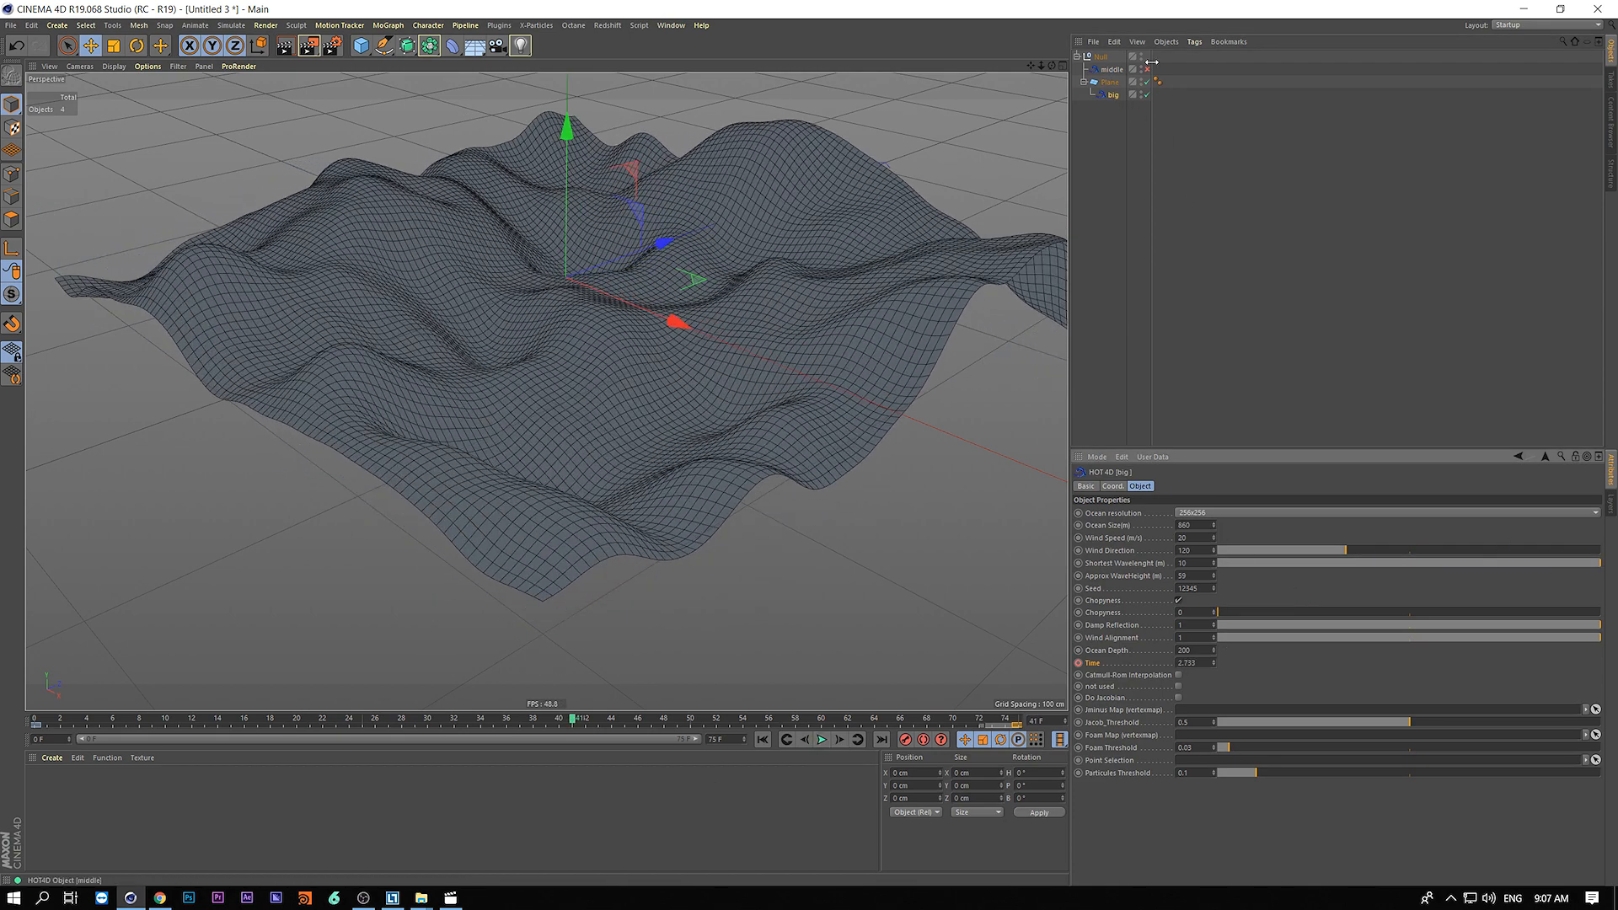
click(821, 739)
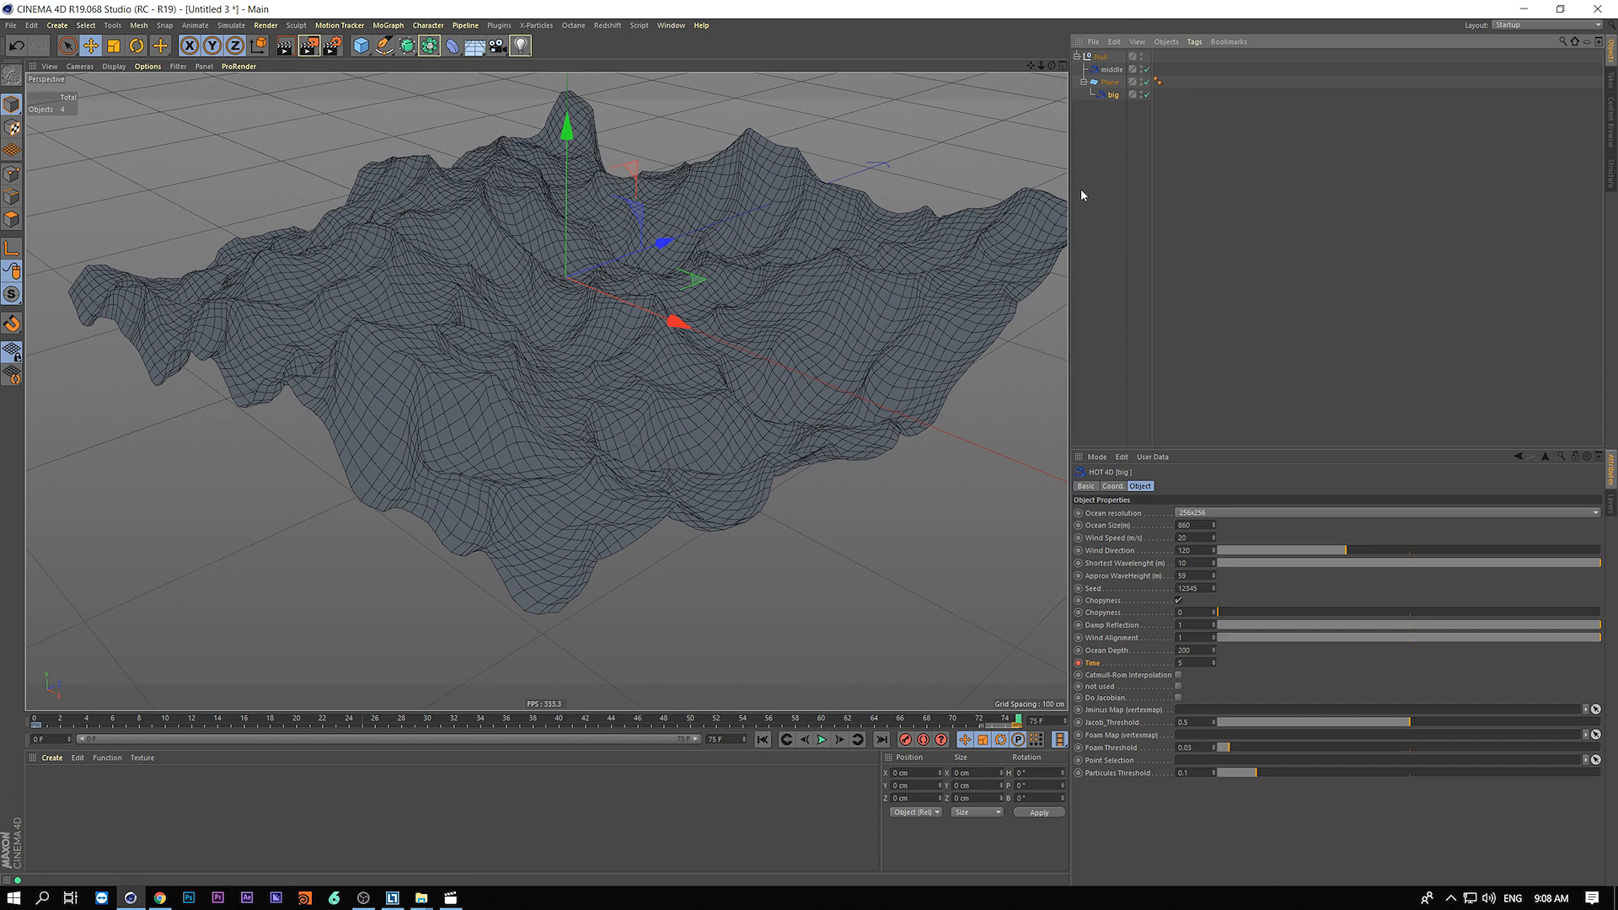
- Try keying the big deformer's time at 3 on frame 75, and undo it
click(1193, 664)
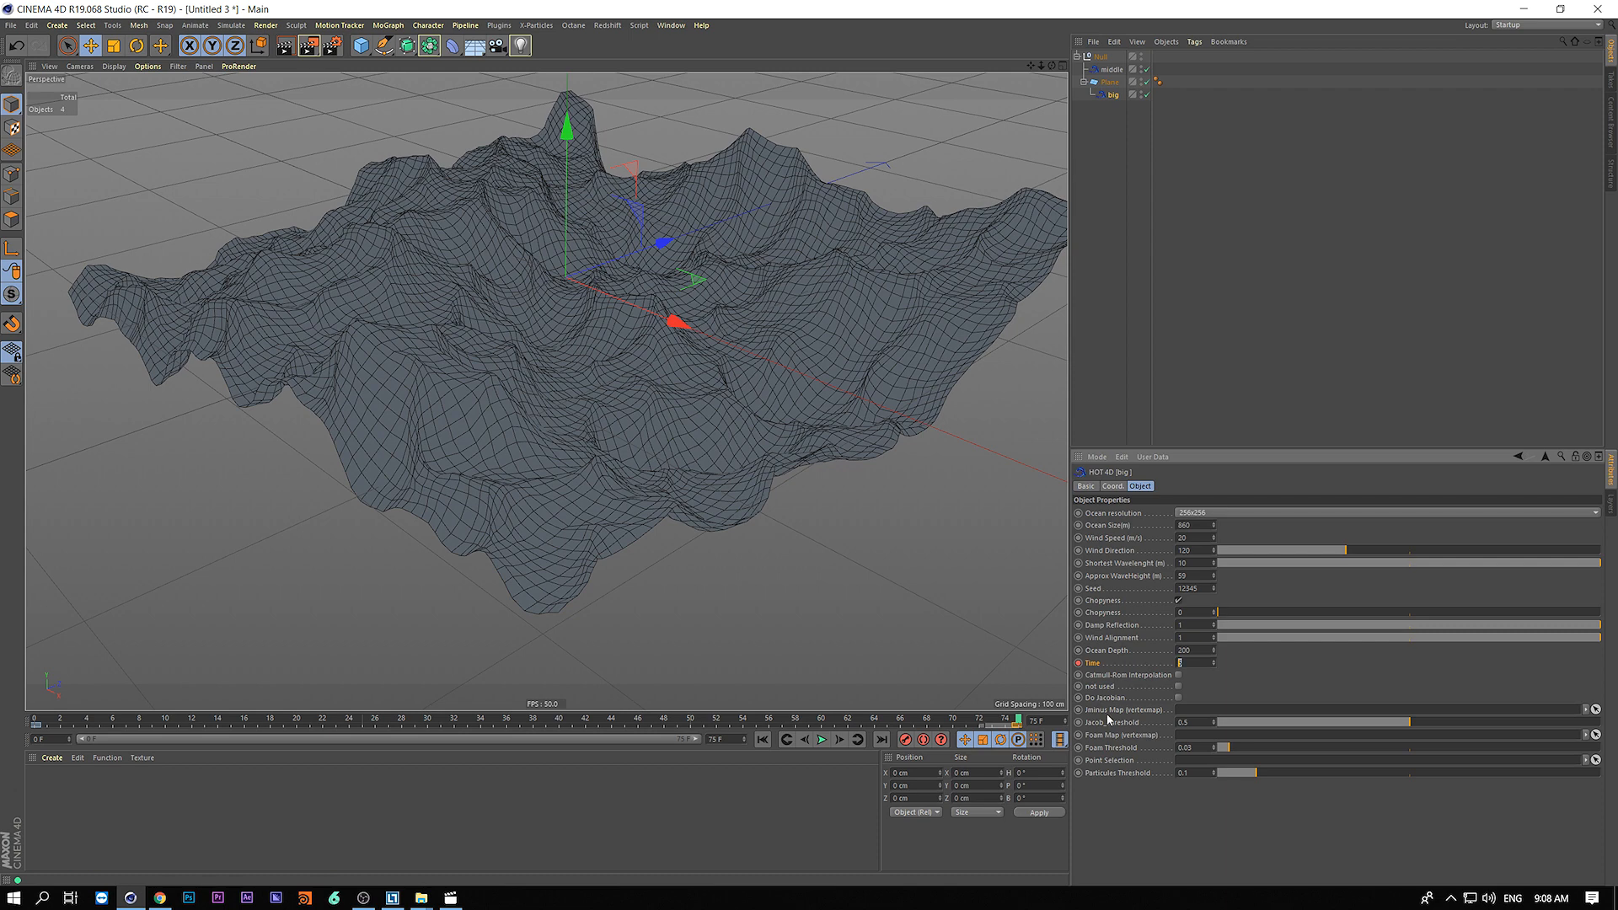
ctrl+click(1078, 663)
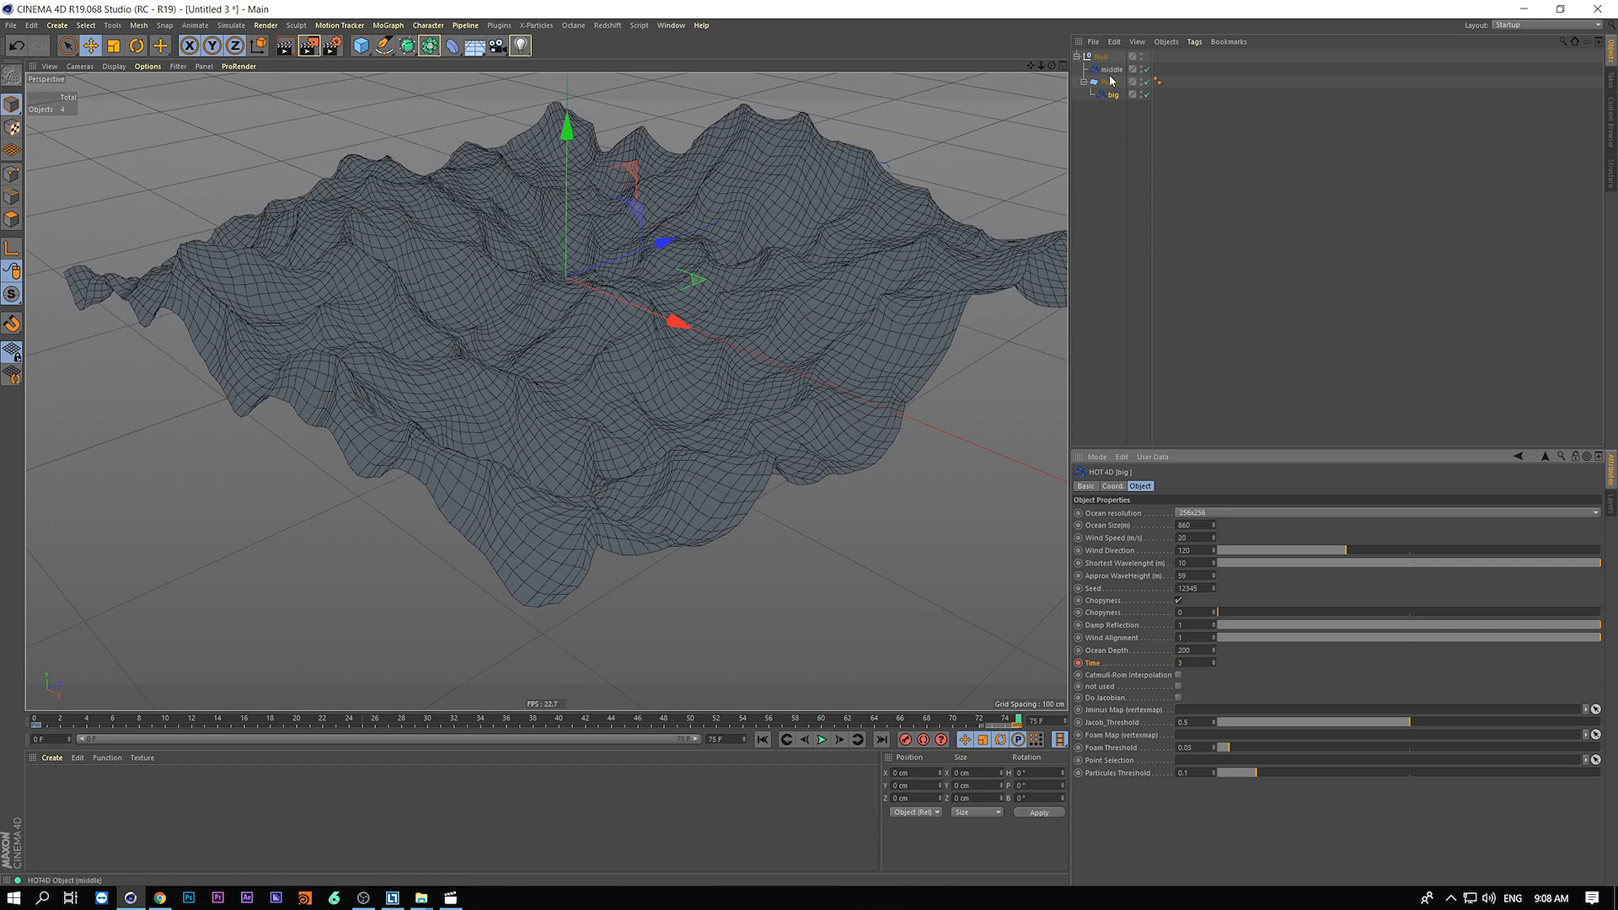
key(ctrl+z)
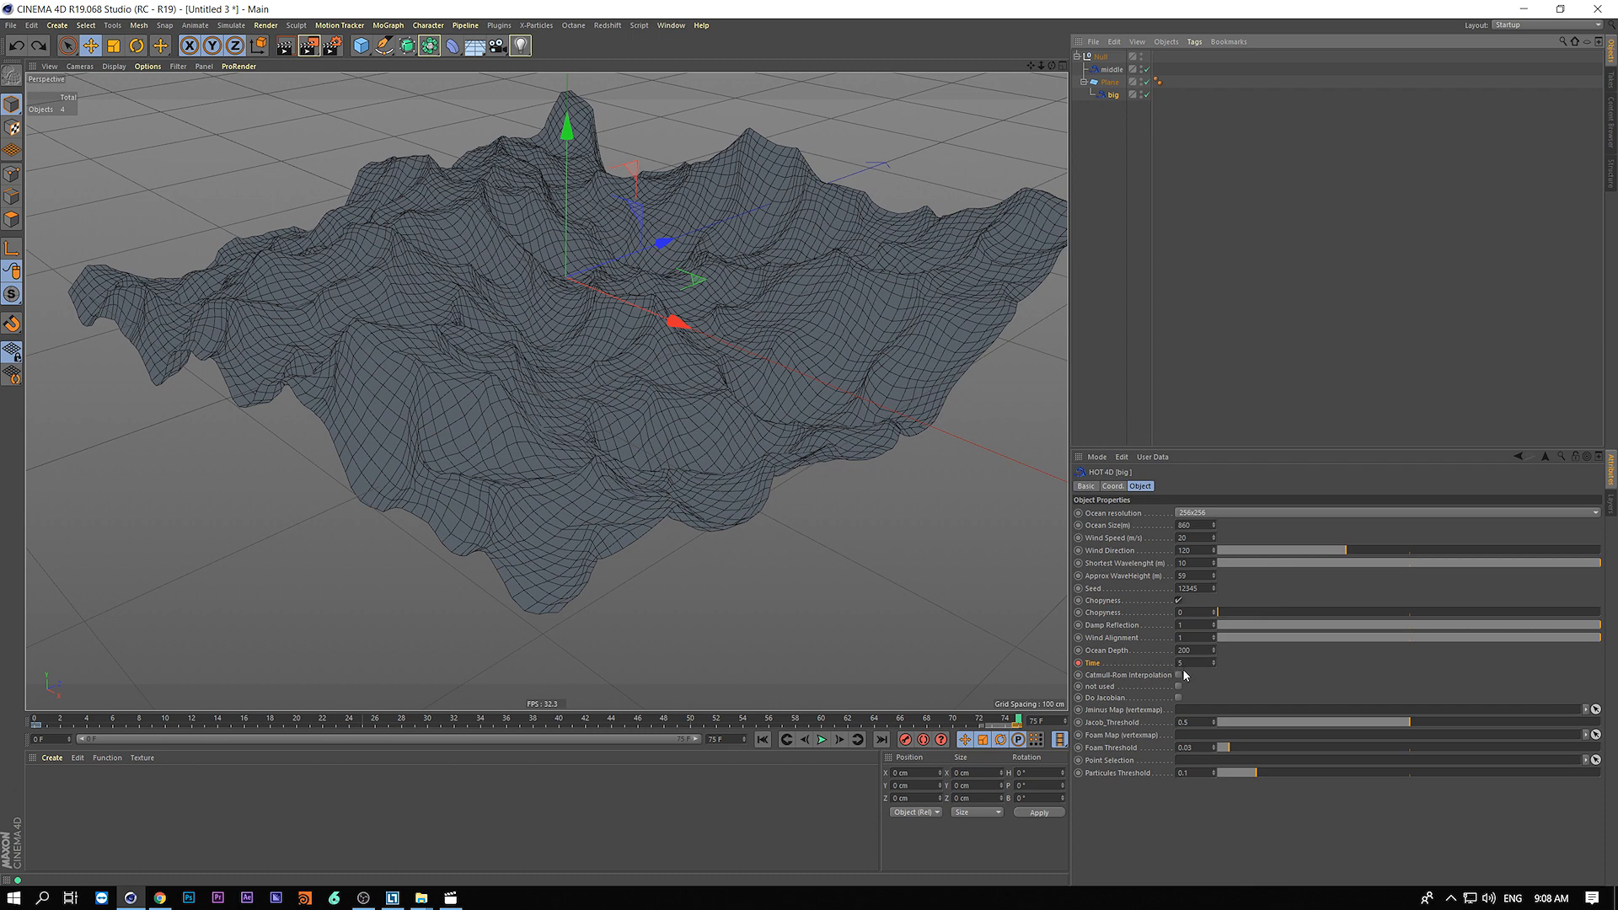
- Set the middle deformer's time keyframe at frame 75 to 3 and play back the slower waves
click(1117, 73)
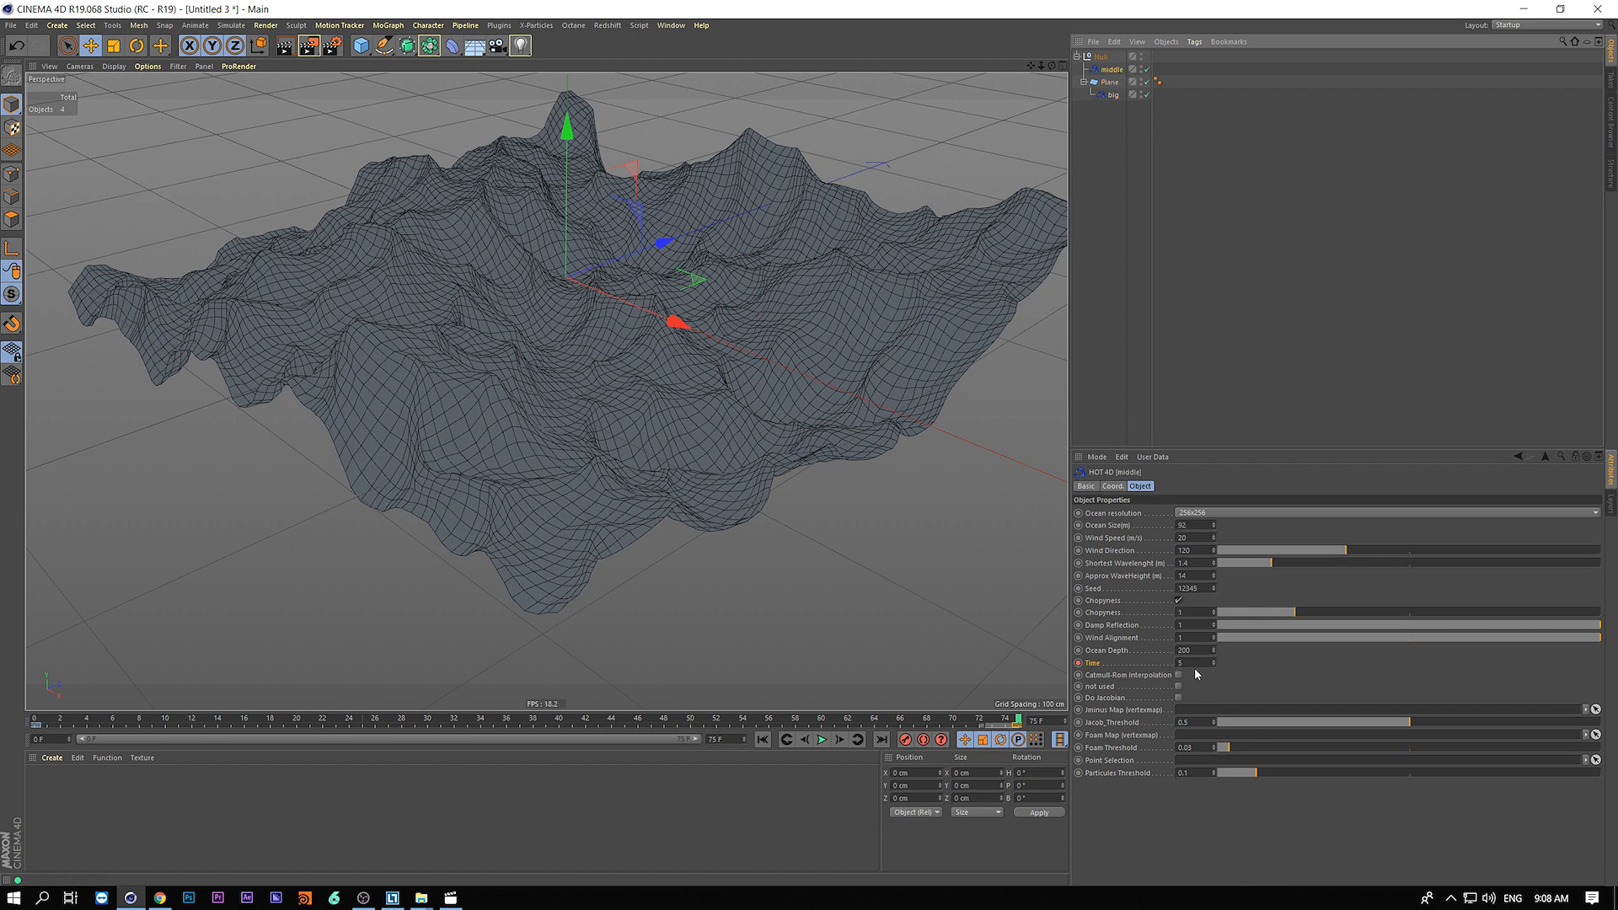
double_click(1180, 663)
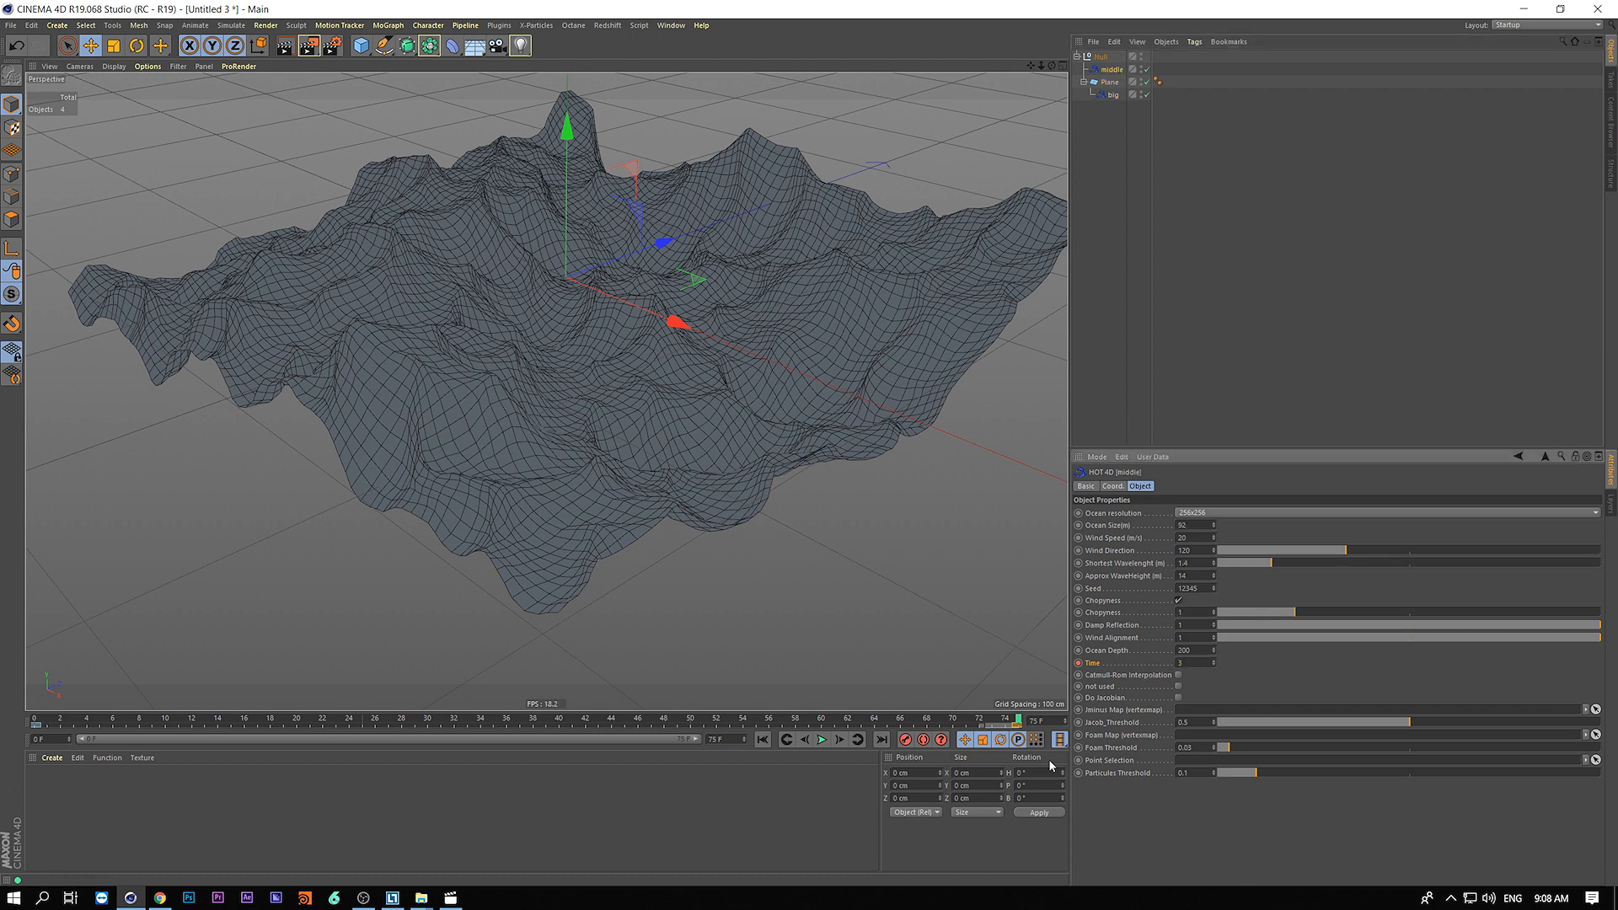
text(3)
key(Return)
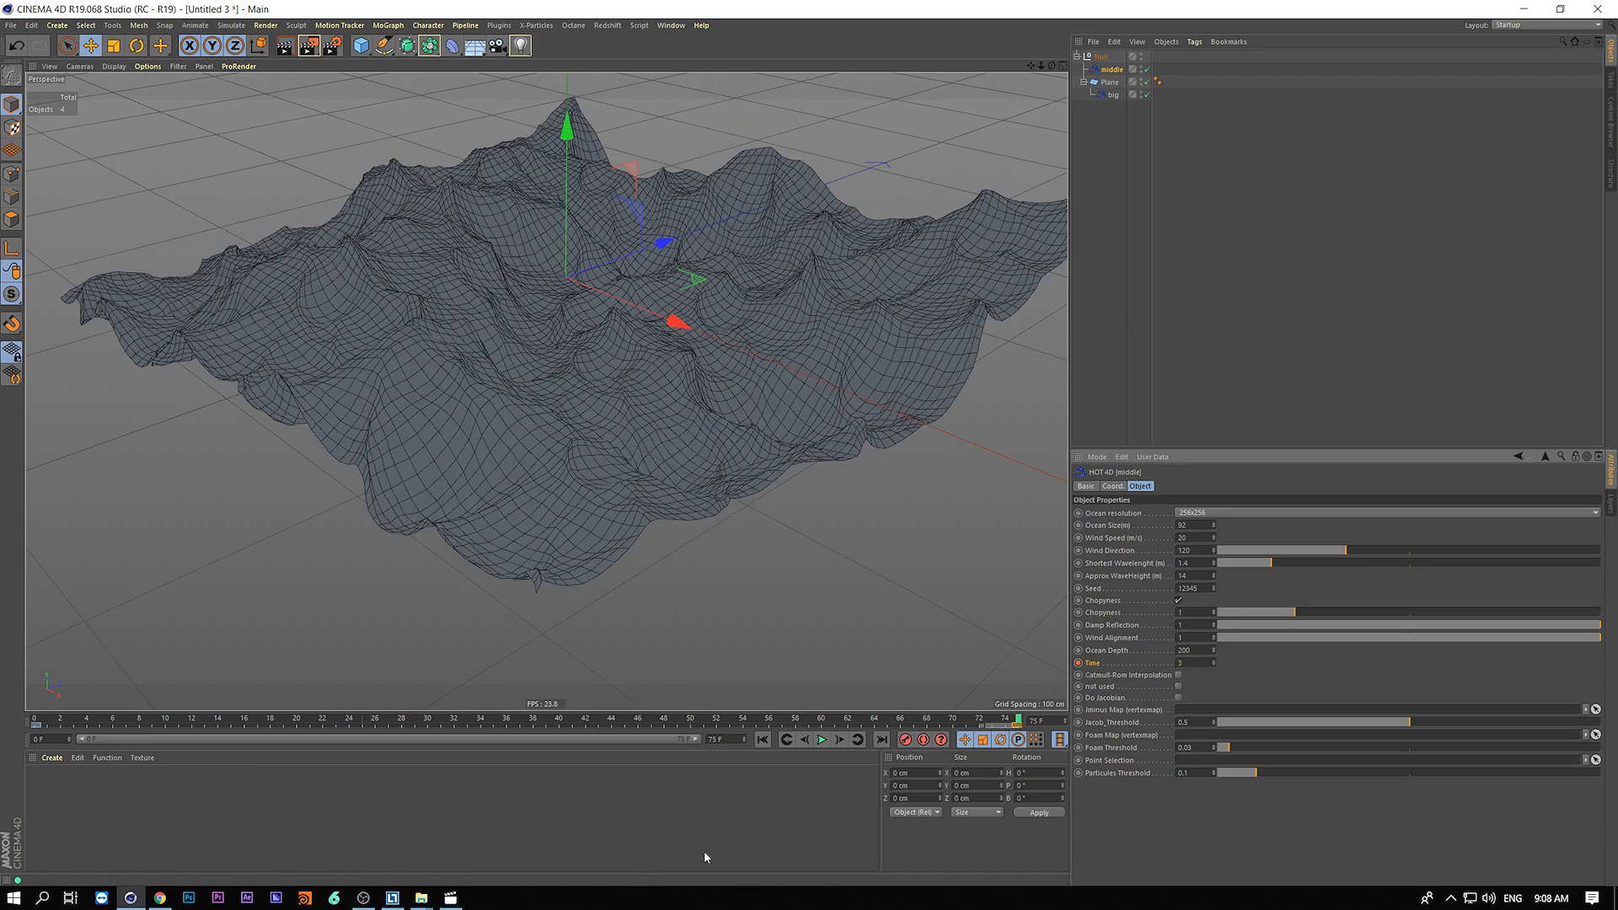
click(818, 739)
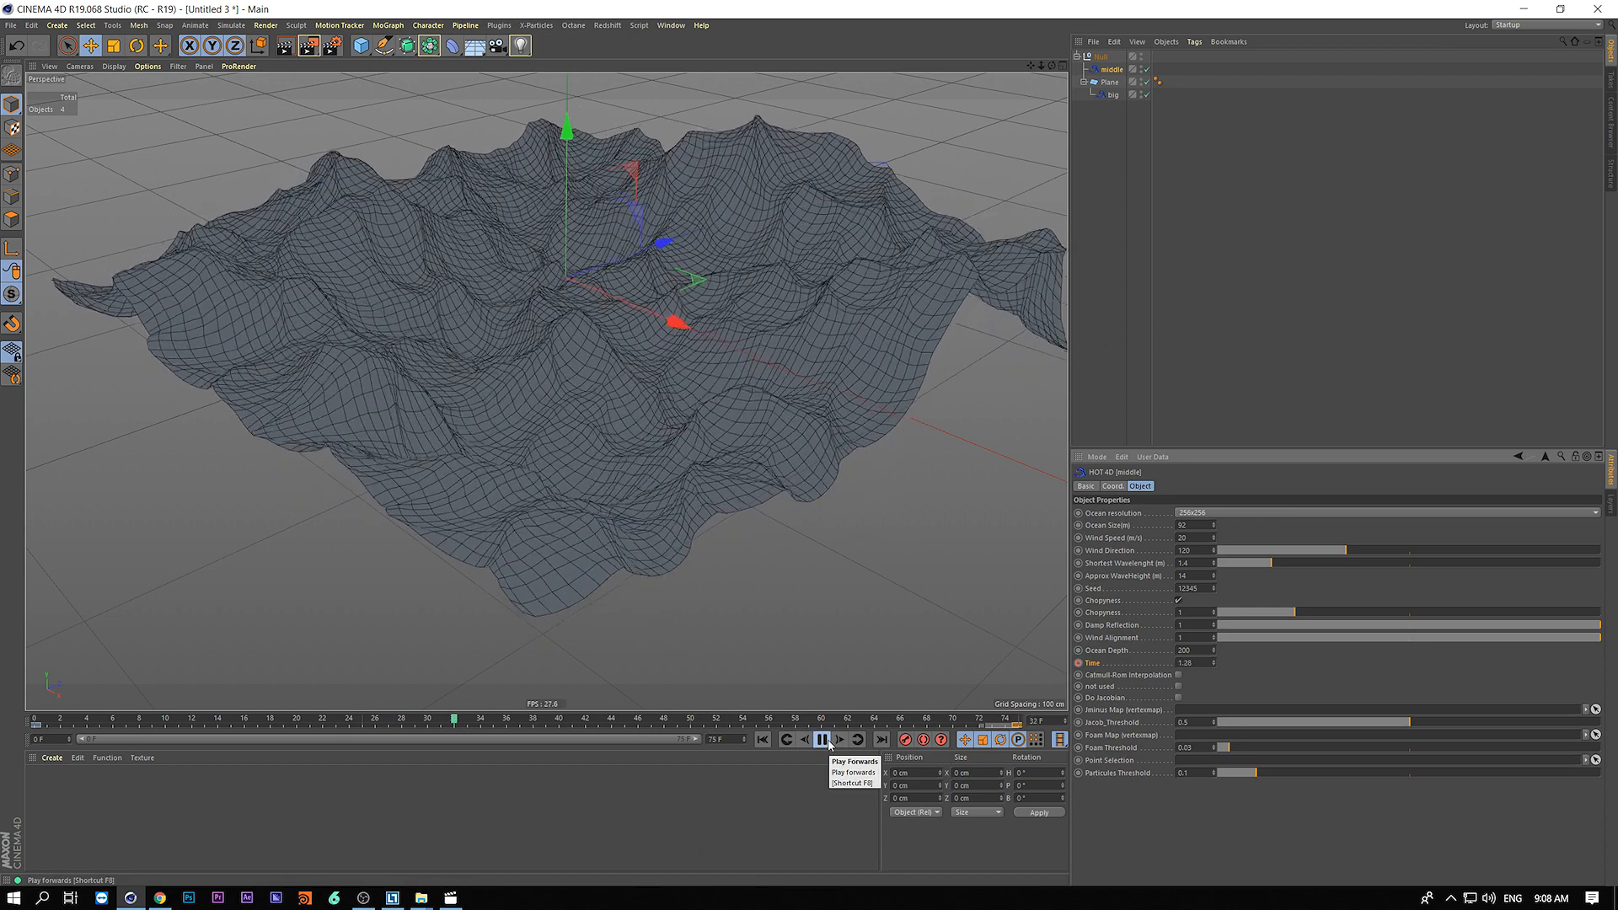
click(822, 739)
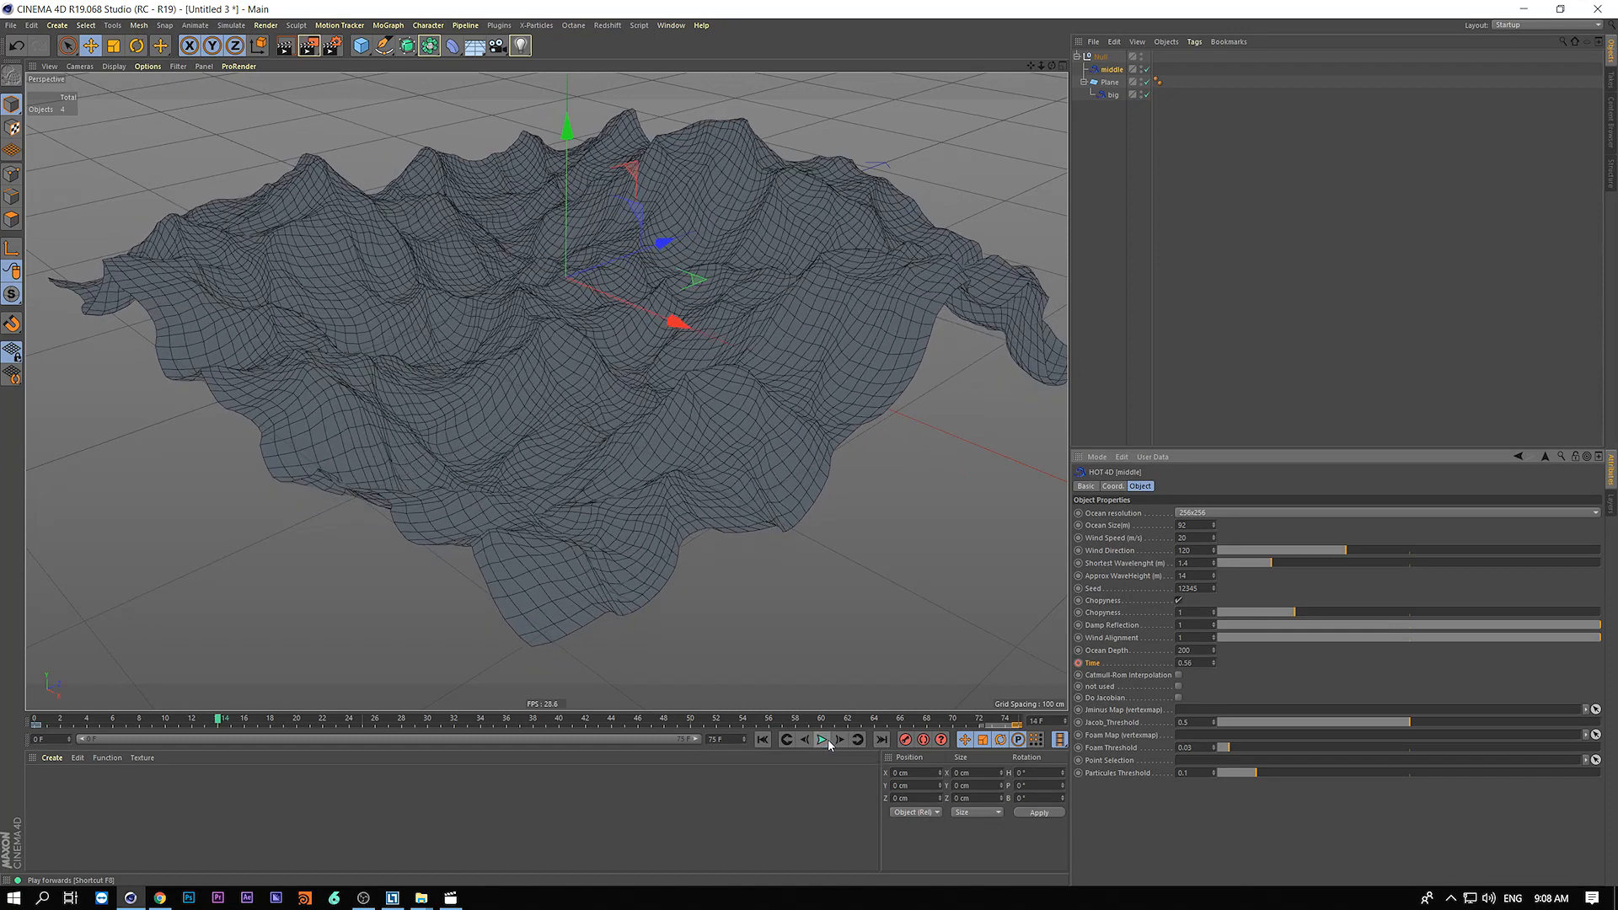
- Duplicate the middle deformer inside the null and name the copy small
ctrl+drag(1110, 68, 1111, 69)
double_click(1116, 69)
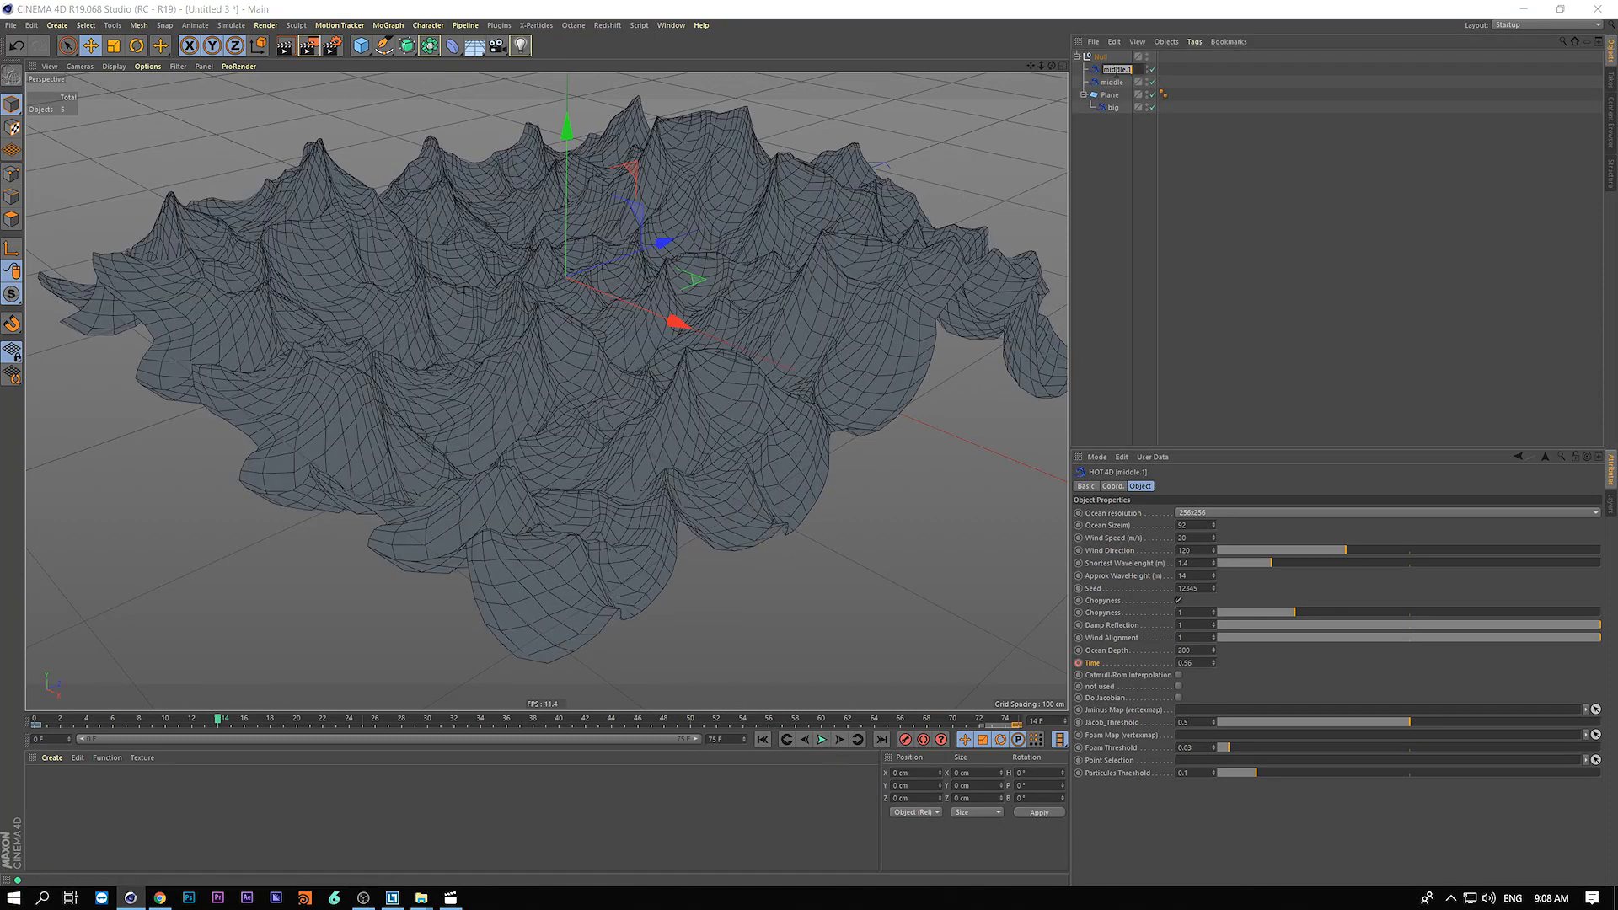
text(small)
key(Return)
- Place the plane inside a new Subdivision Surface and disable the middle and big deformers
drag(408, 45, 443, 62)
drag(1099, 56, 1120, 97)
click(1188, 82)
click(1188, 119)
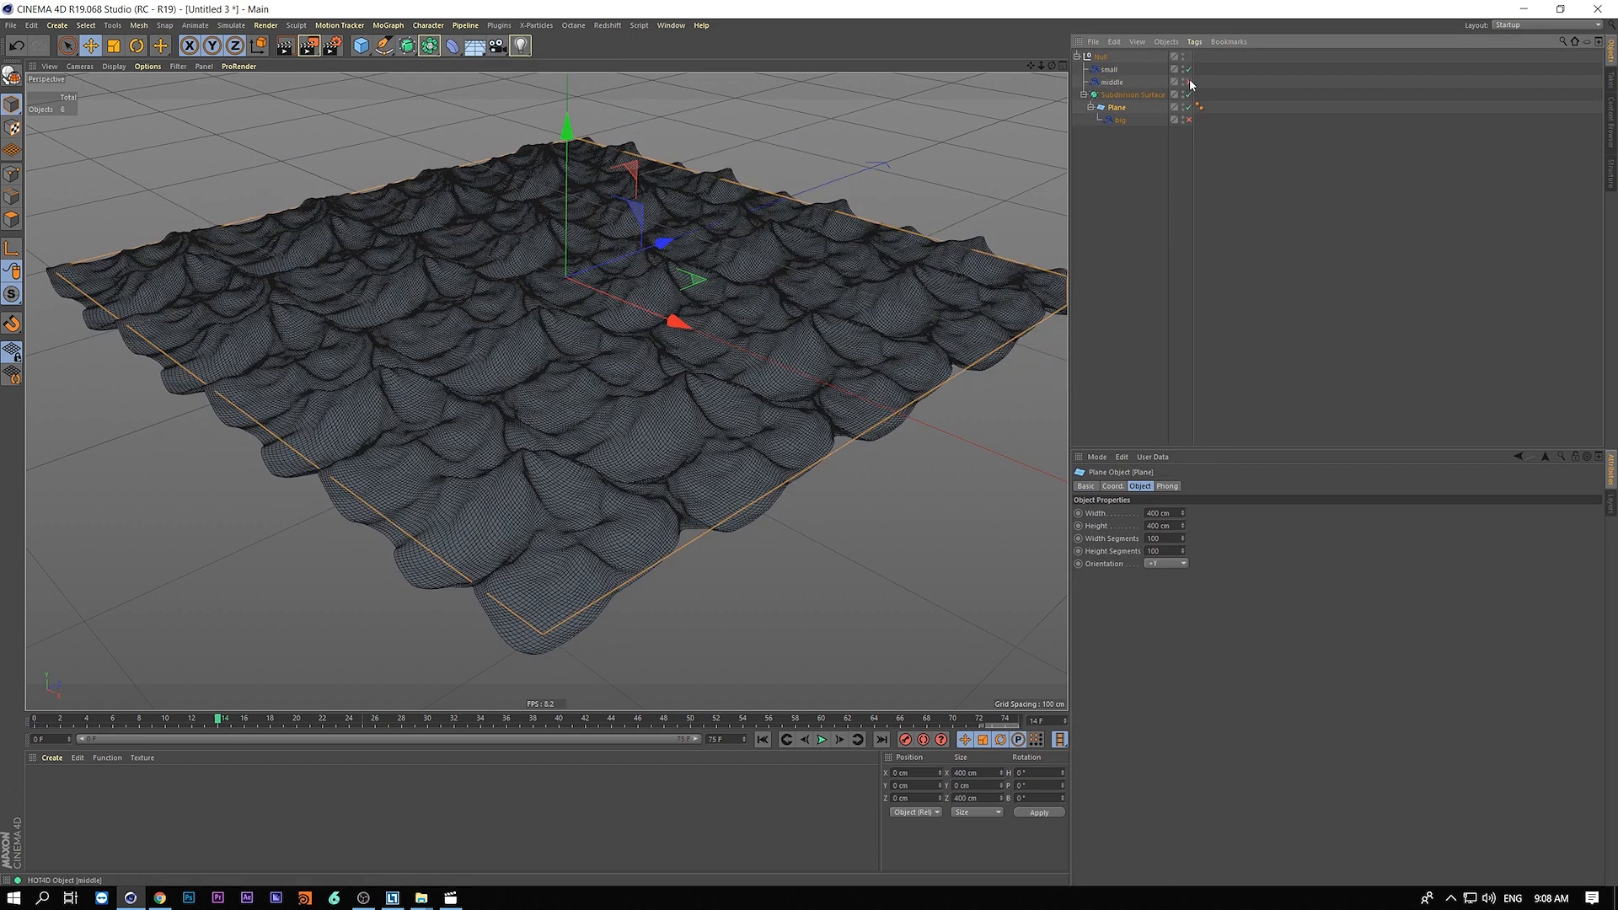
- Set the small deformer's shortest wavelength to 0.01 m, approximate wave height to 7 m and choppyness amount to 2.5
click(1109, 69)
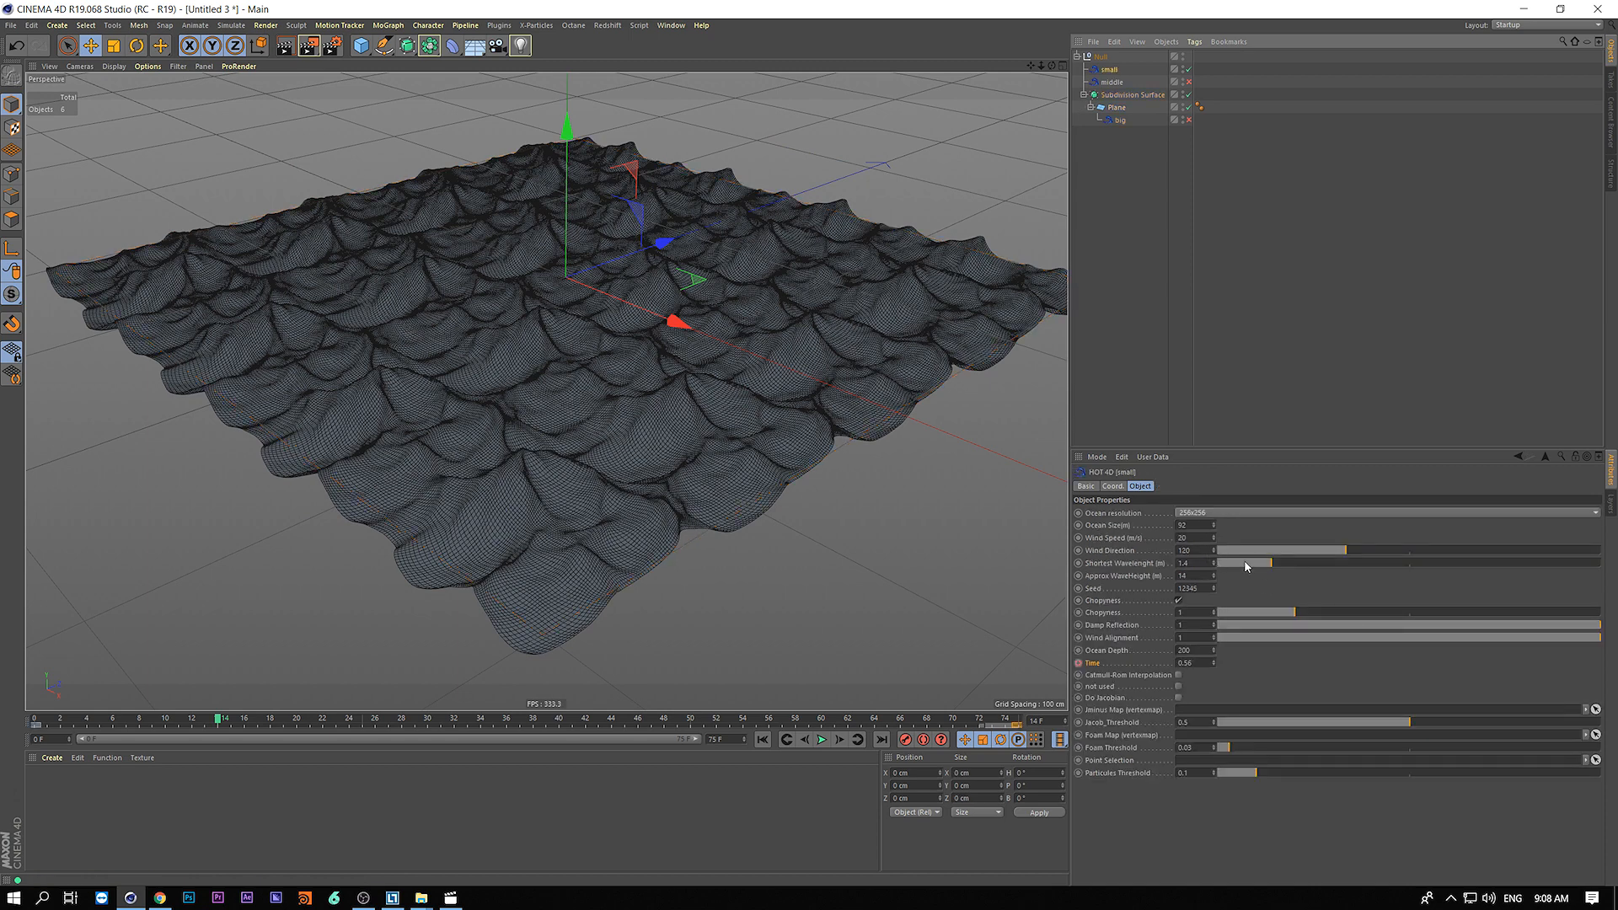
drag(1246, 566, 1203, 570)
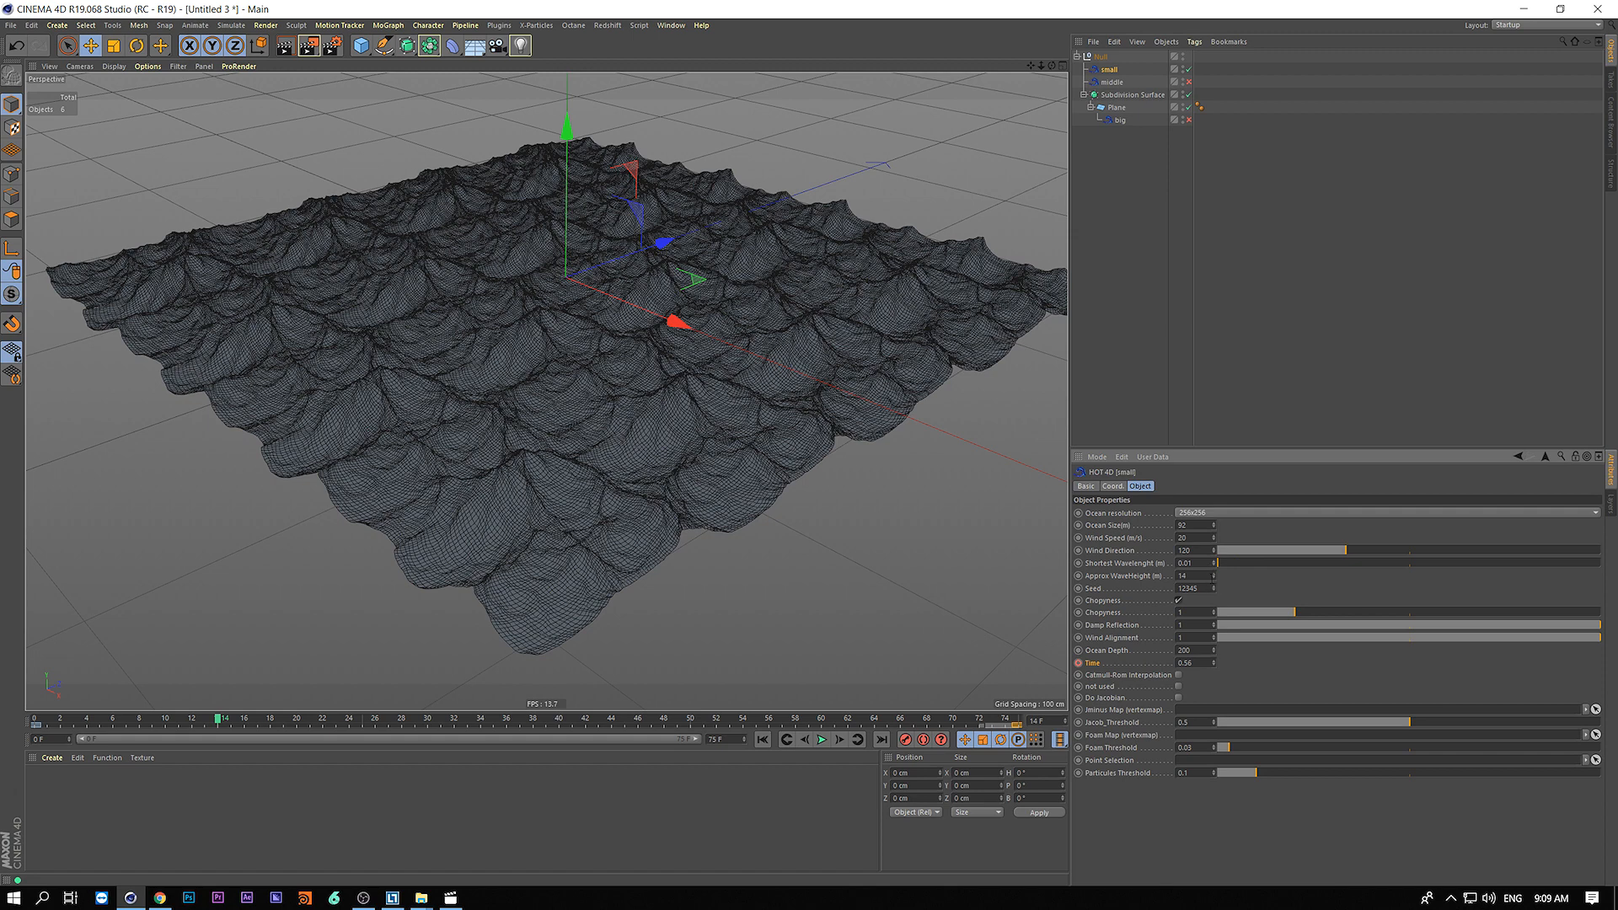
drag(1212, 578, 1408, 610)
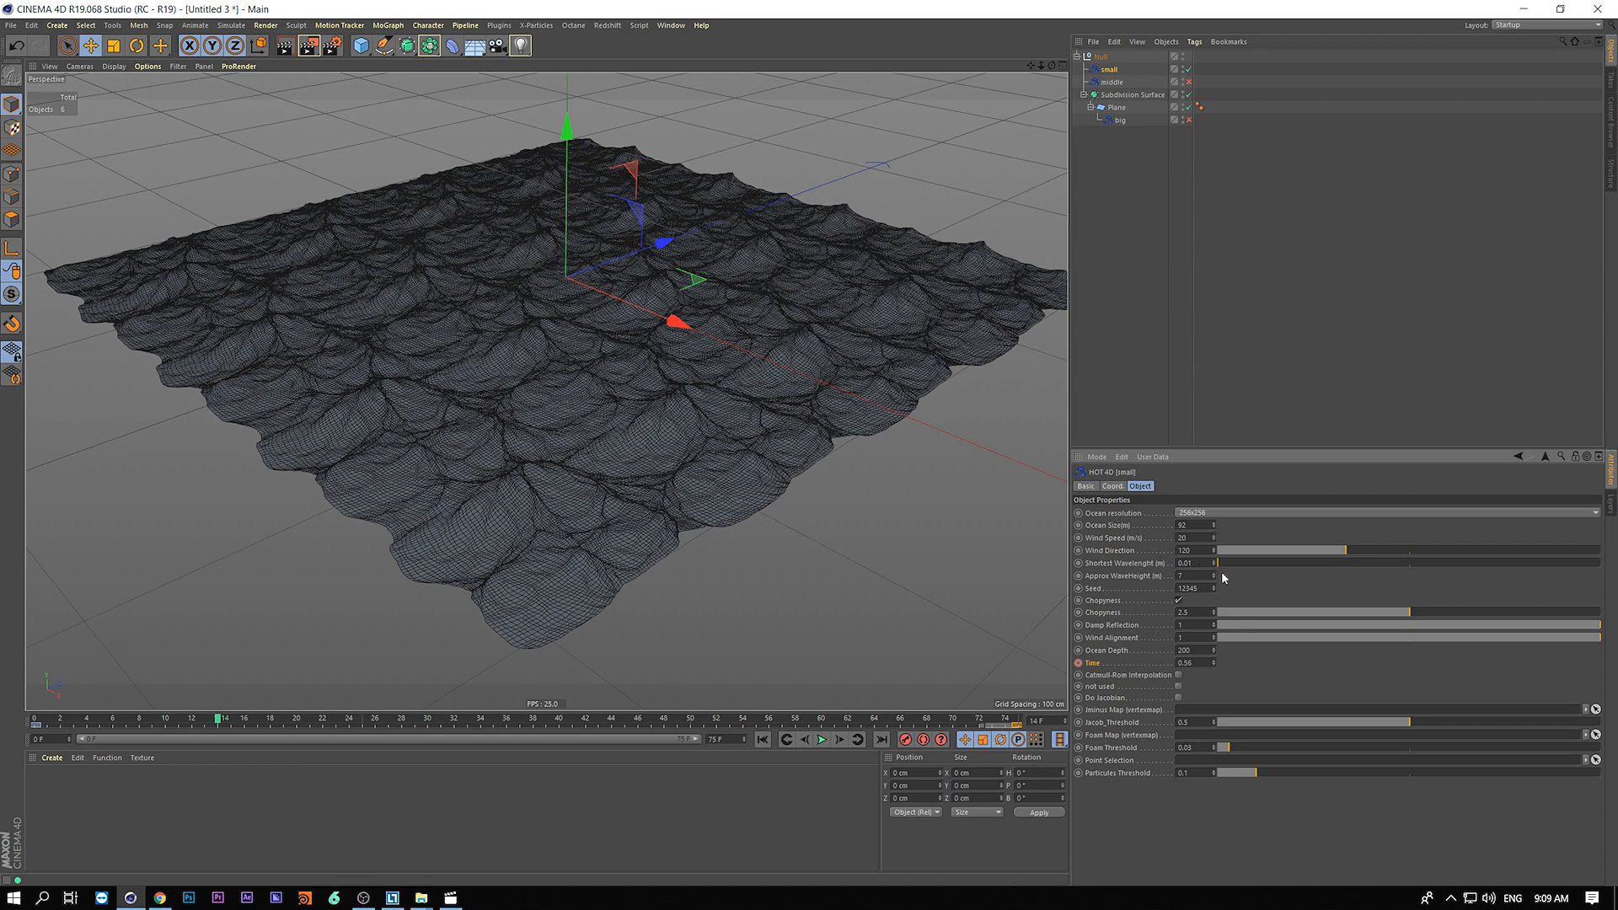
- Set the small deformer's ocean size to 38 m and re-enable the middle and big deformers
mouse_move(1213, 526)
mouse_down()
mouse_move(1214, 552)
mouse_move(1213, 525)
mouse_up()
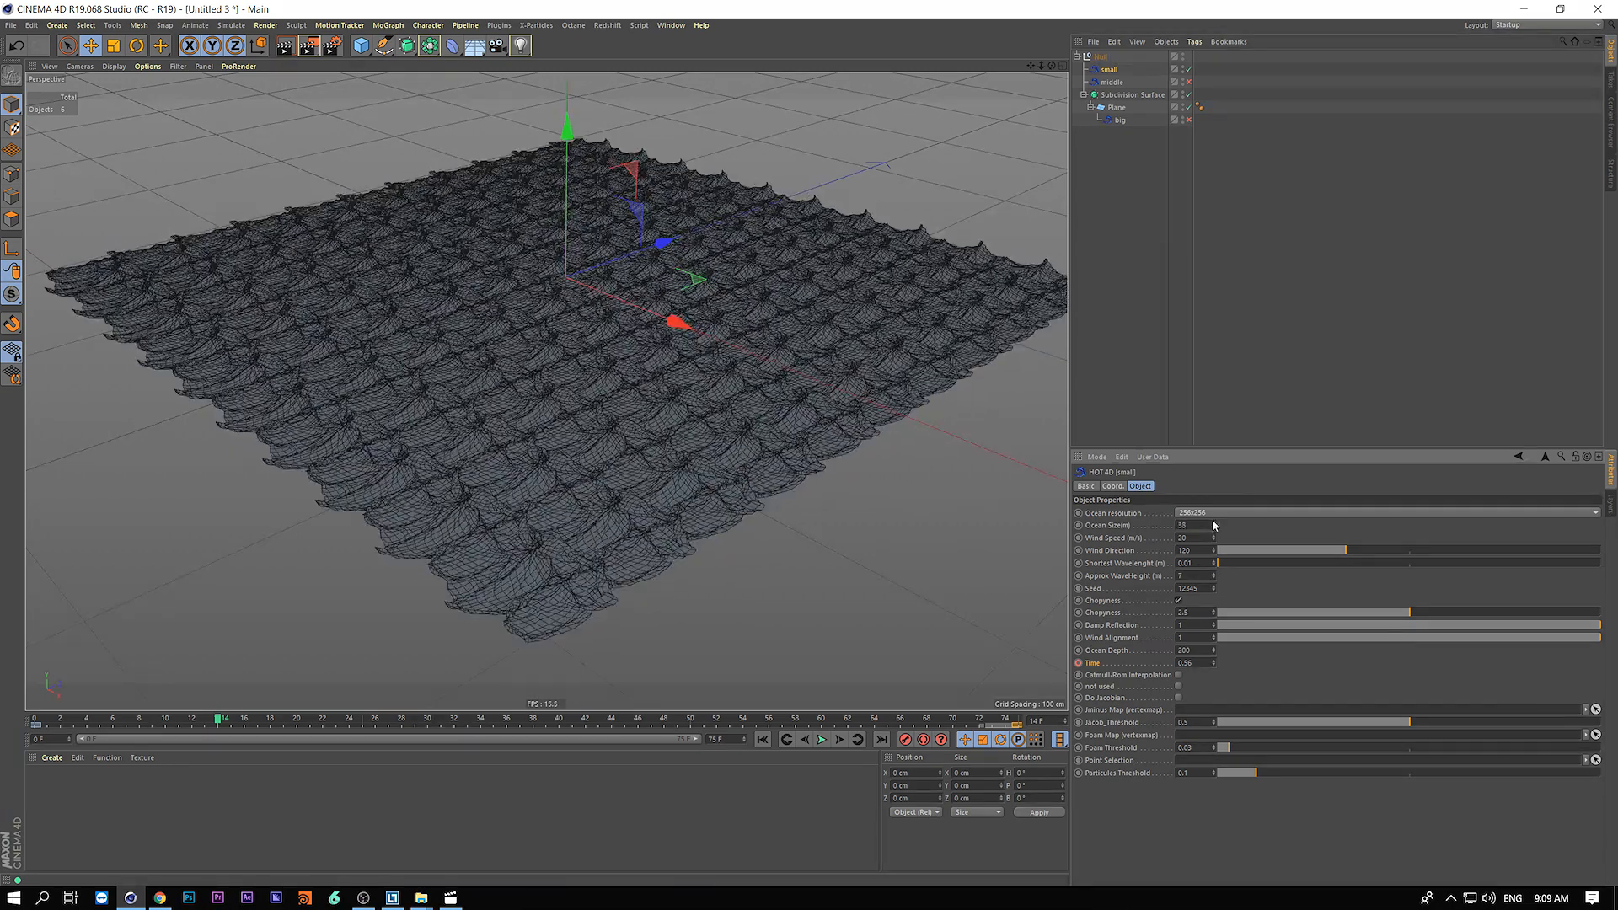
click(1188, 82)
click(1188, 121)
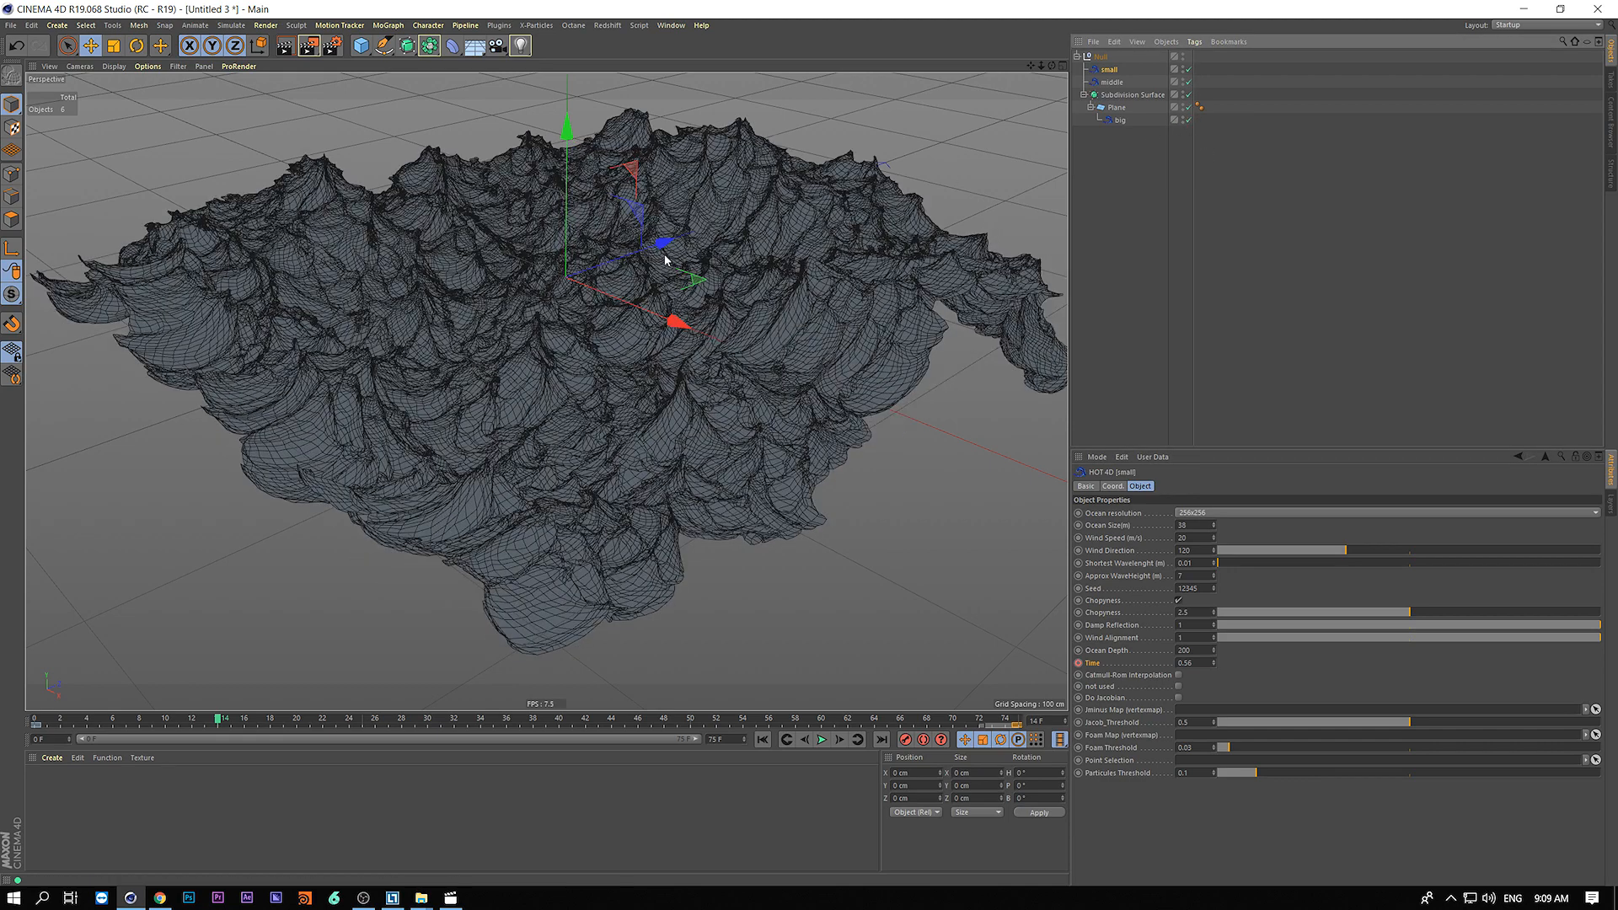
alt+drag(386, 304, 539, 308)
scroll(481, 288, up, 5)
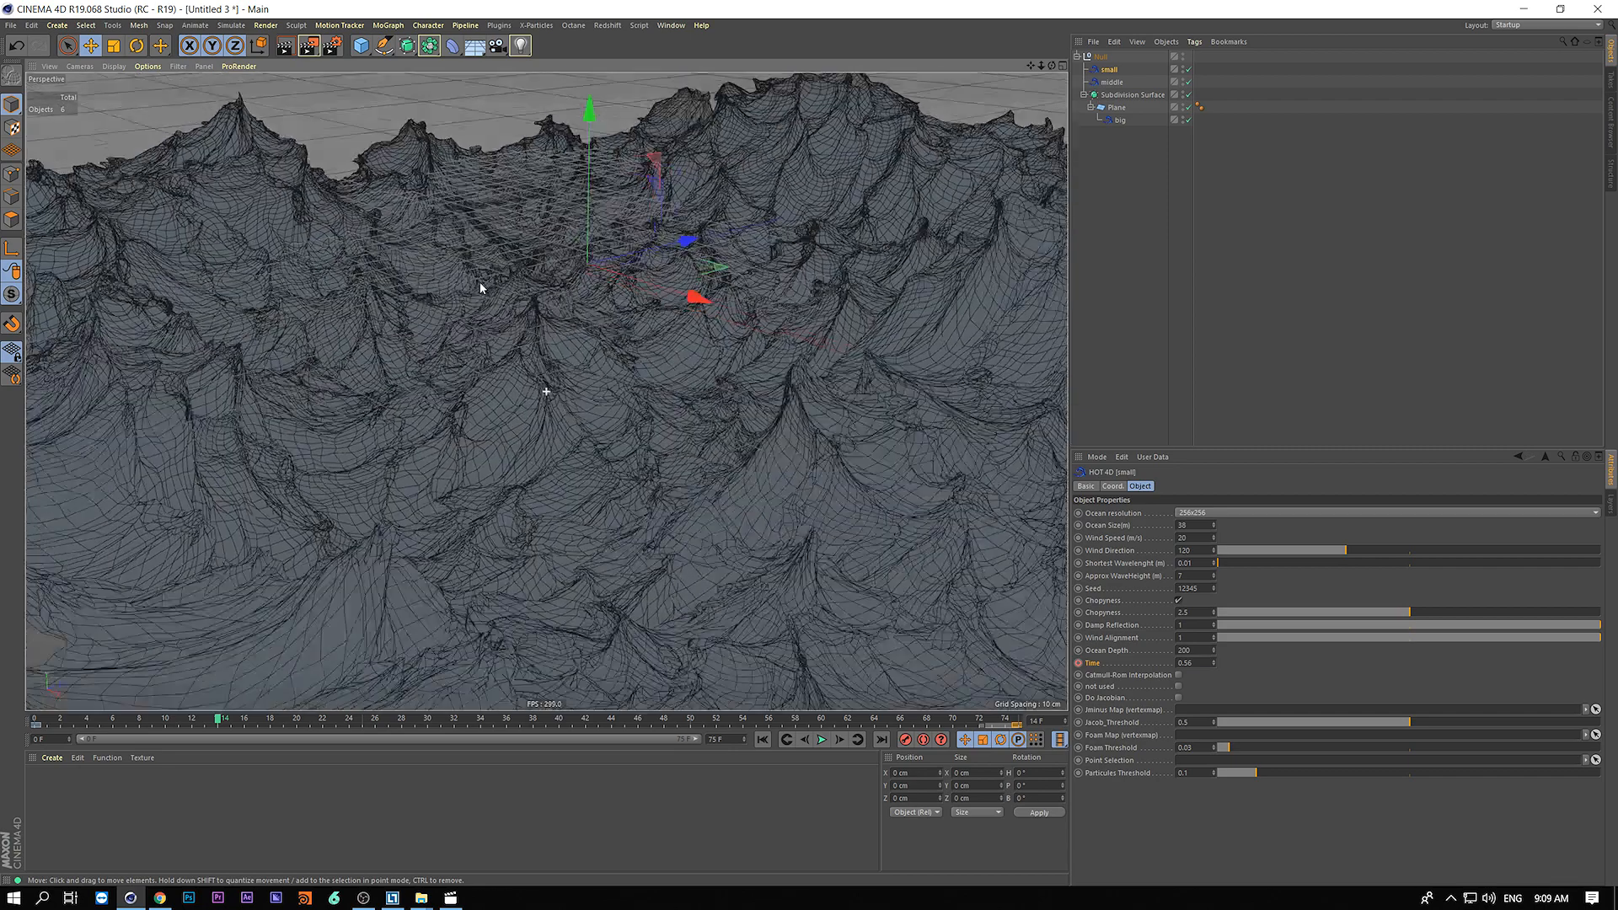
alt+right_drag(480, 284, 598, 277)
alt+drag(636, 256, 620, 308)
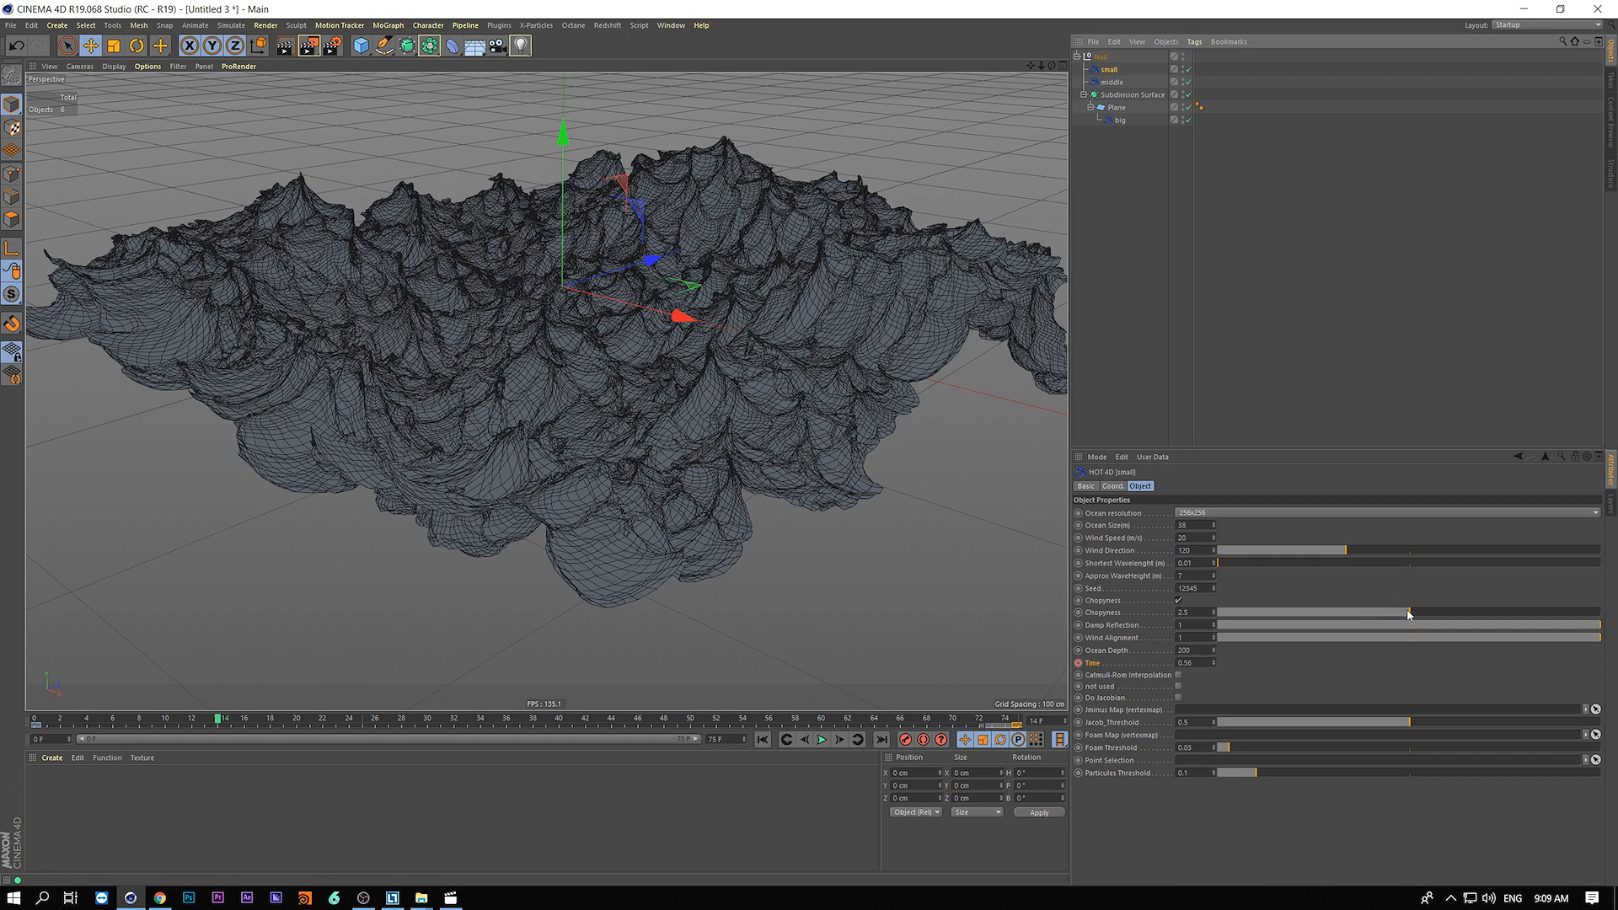
- Set the small deformer's choppyness amount to 1.1 and compare the waves with the middle and big deformers disabled and enabled again
drag(1407, 614, 1305, 629)
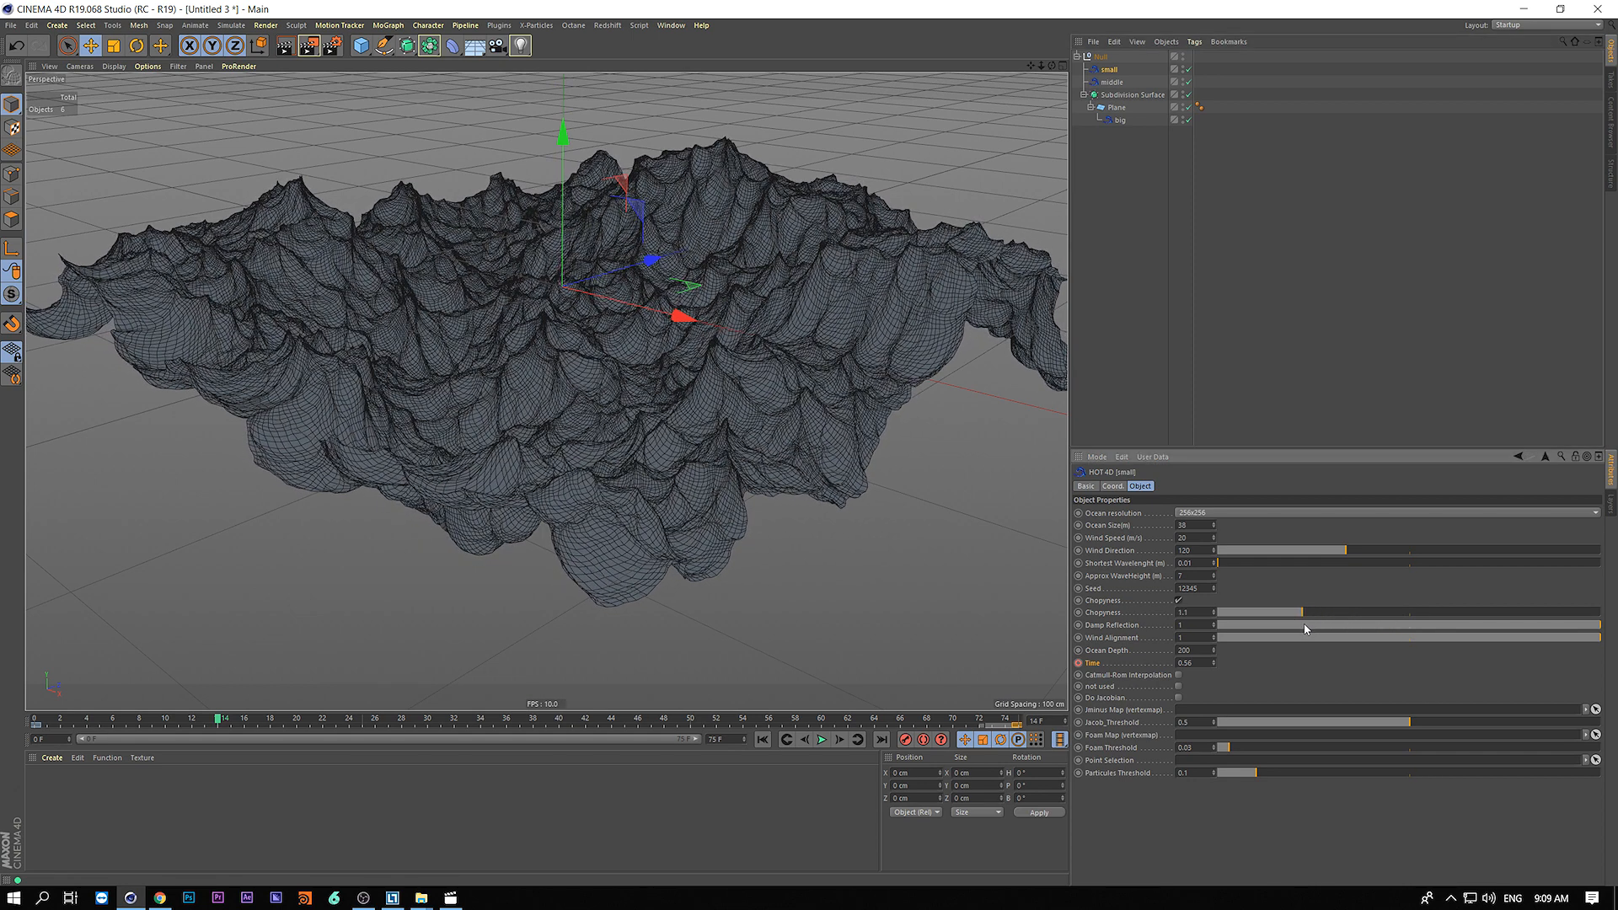
click(1188, 81)
click(1188, 120)
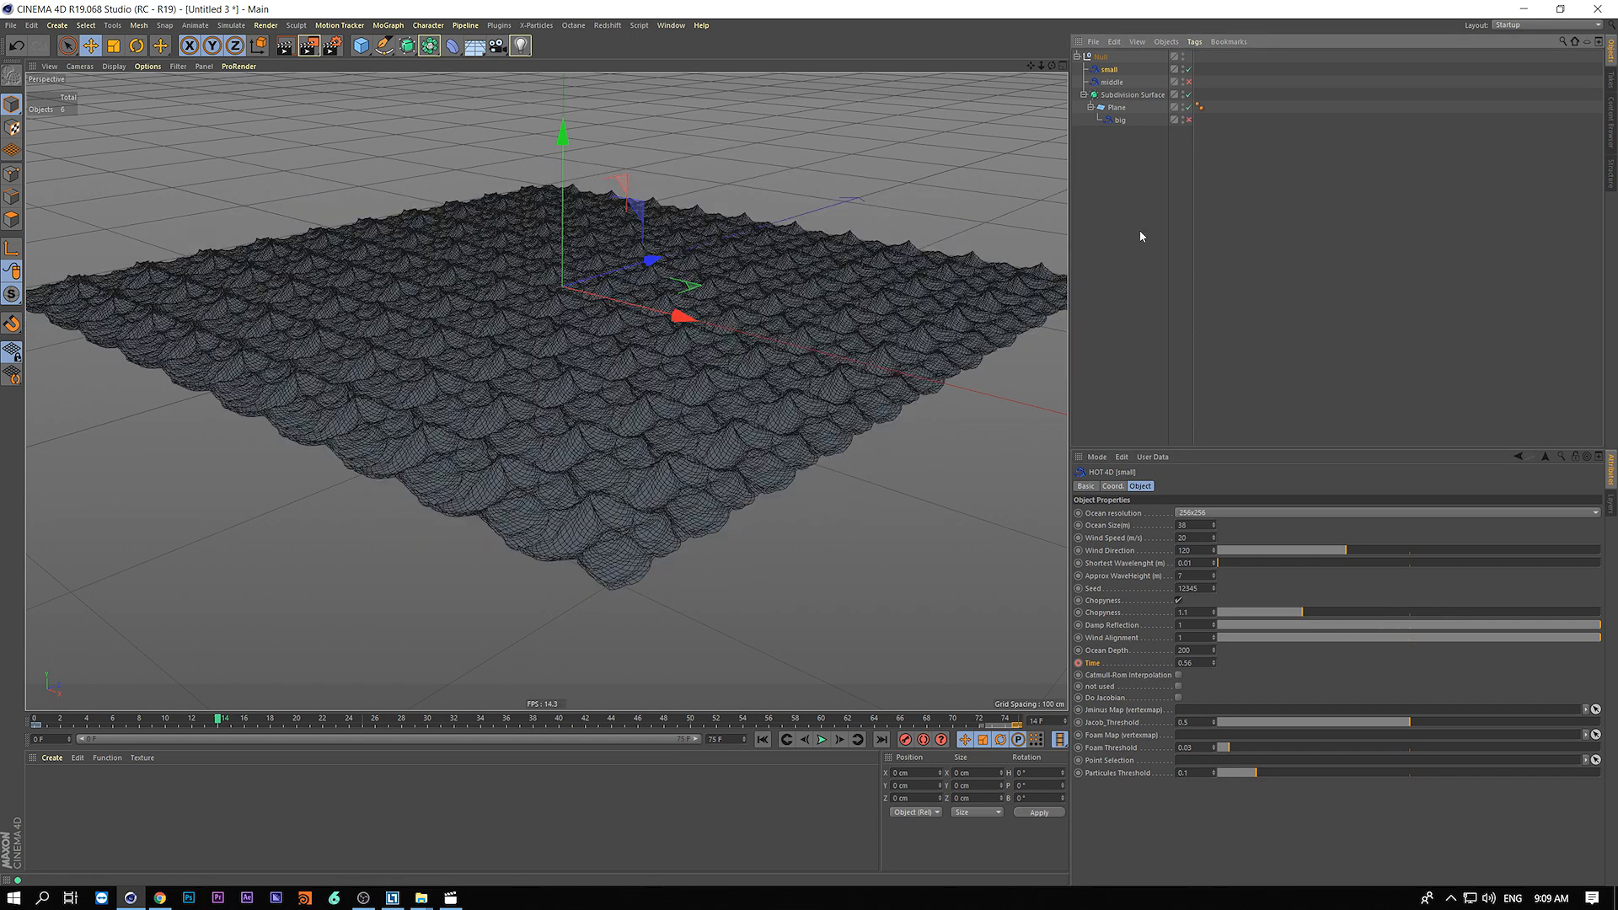
mouse_move(599, 326)
alt+mouse_down()
mouse_move(548, 373)
mouse_move(606, 346)
alt+mouse_up()
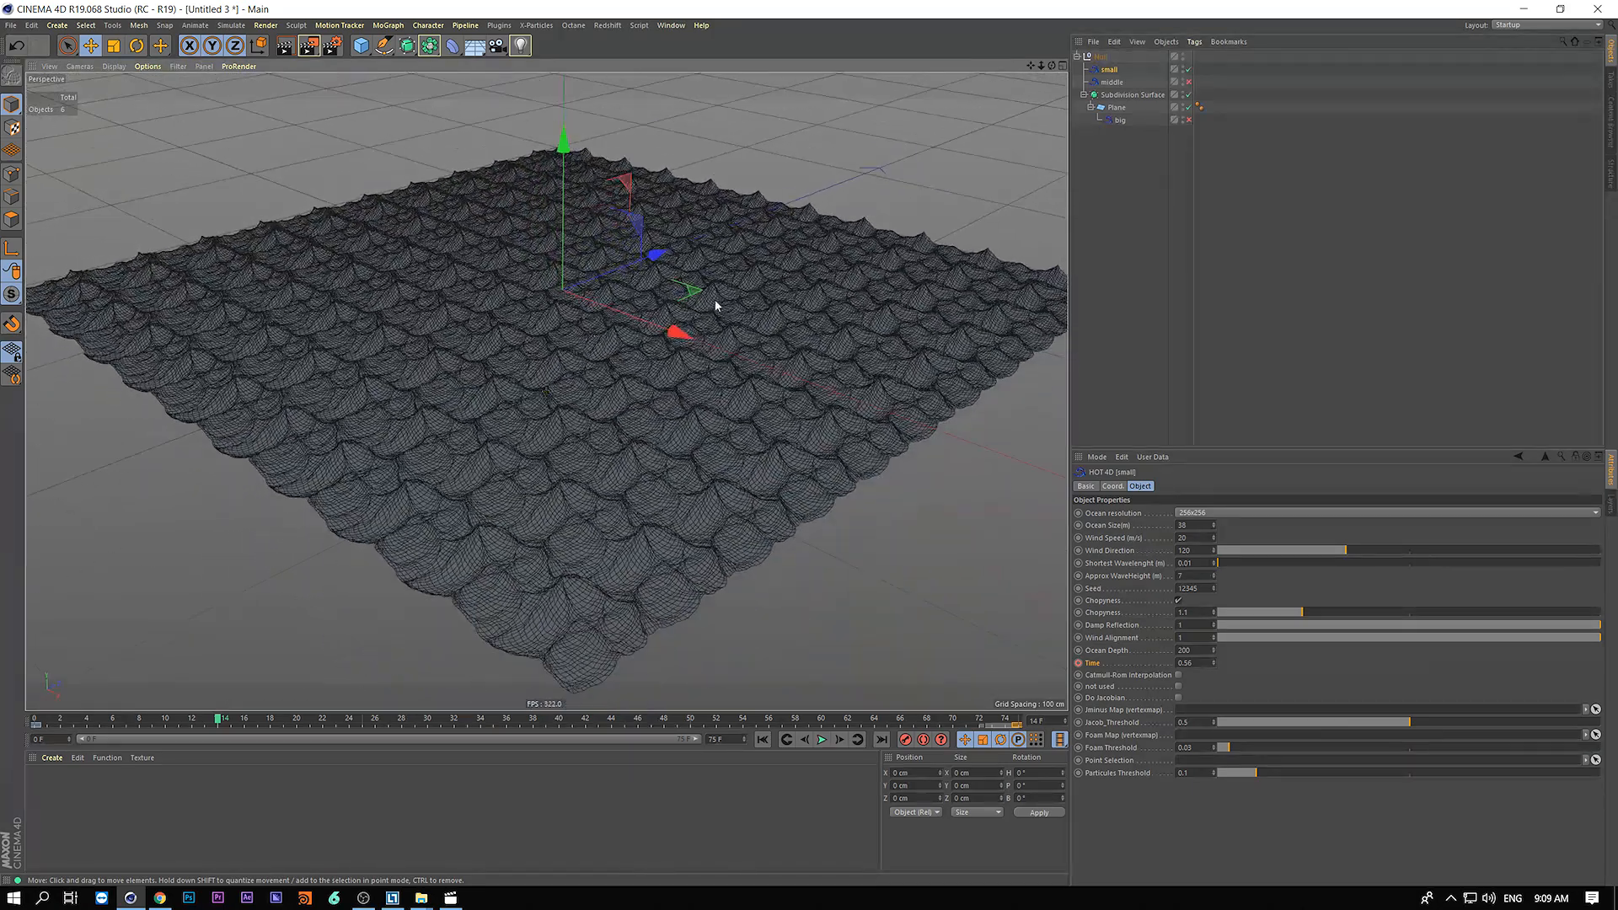
click(1188, 82)
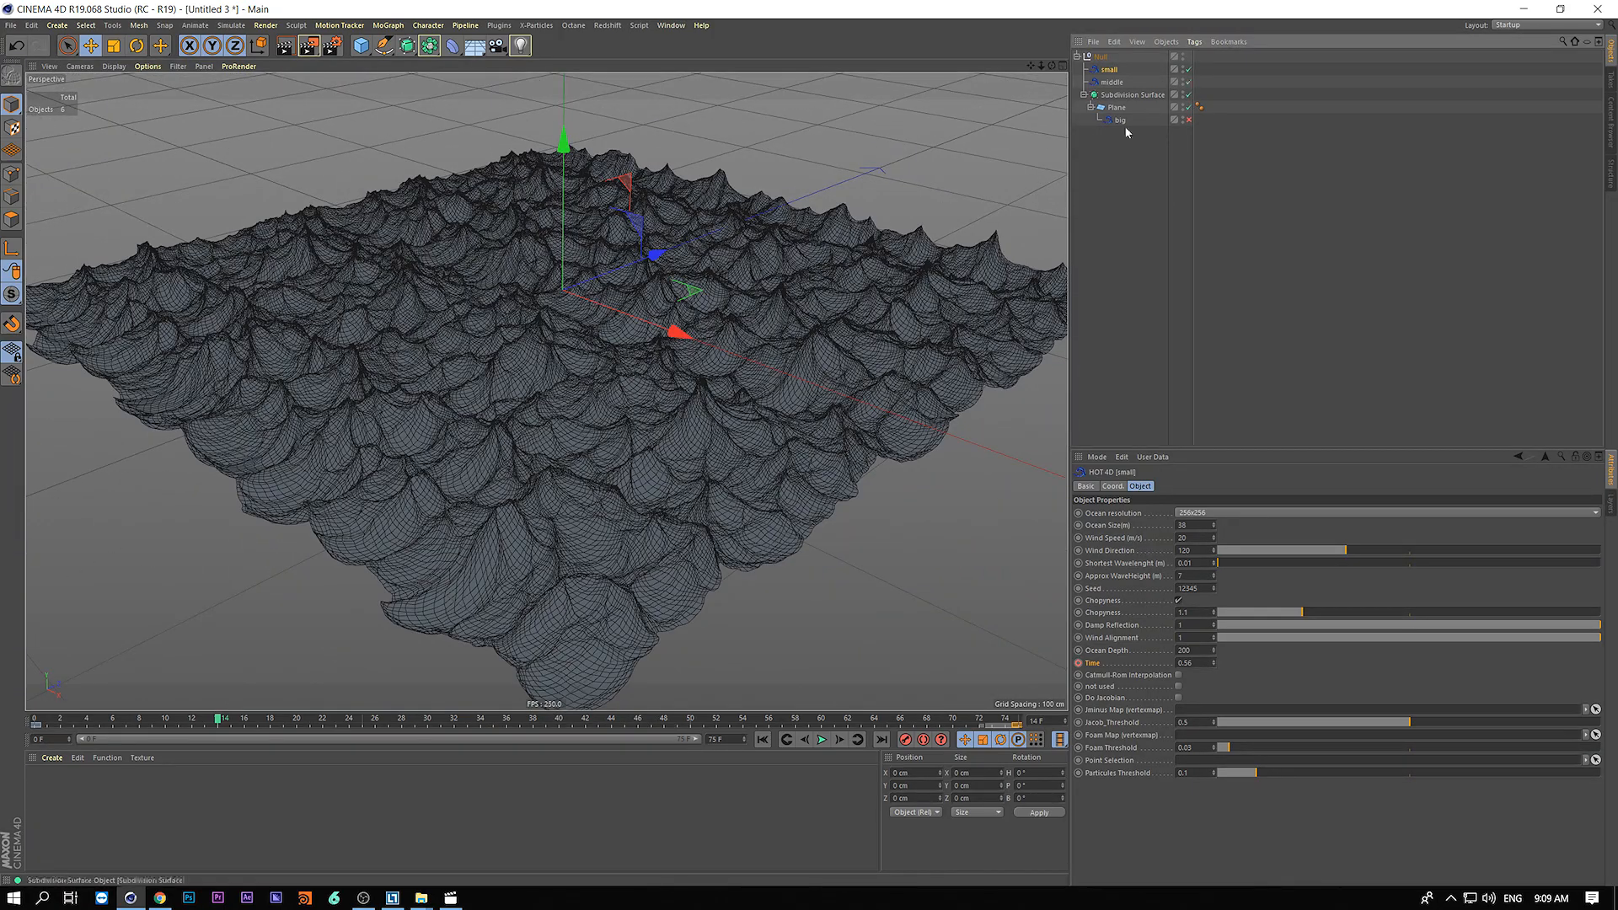
alt+drag(542, 332, 485, 353)
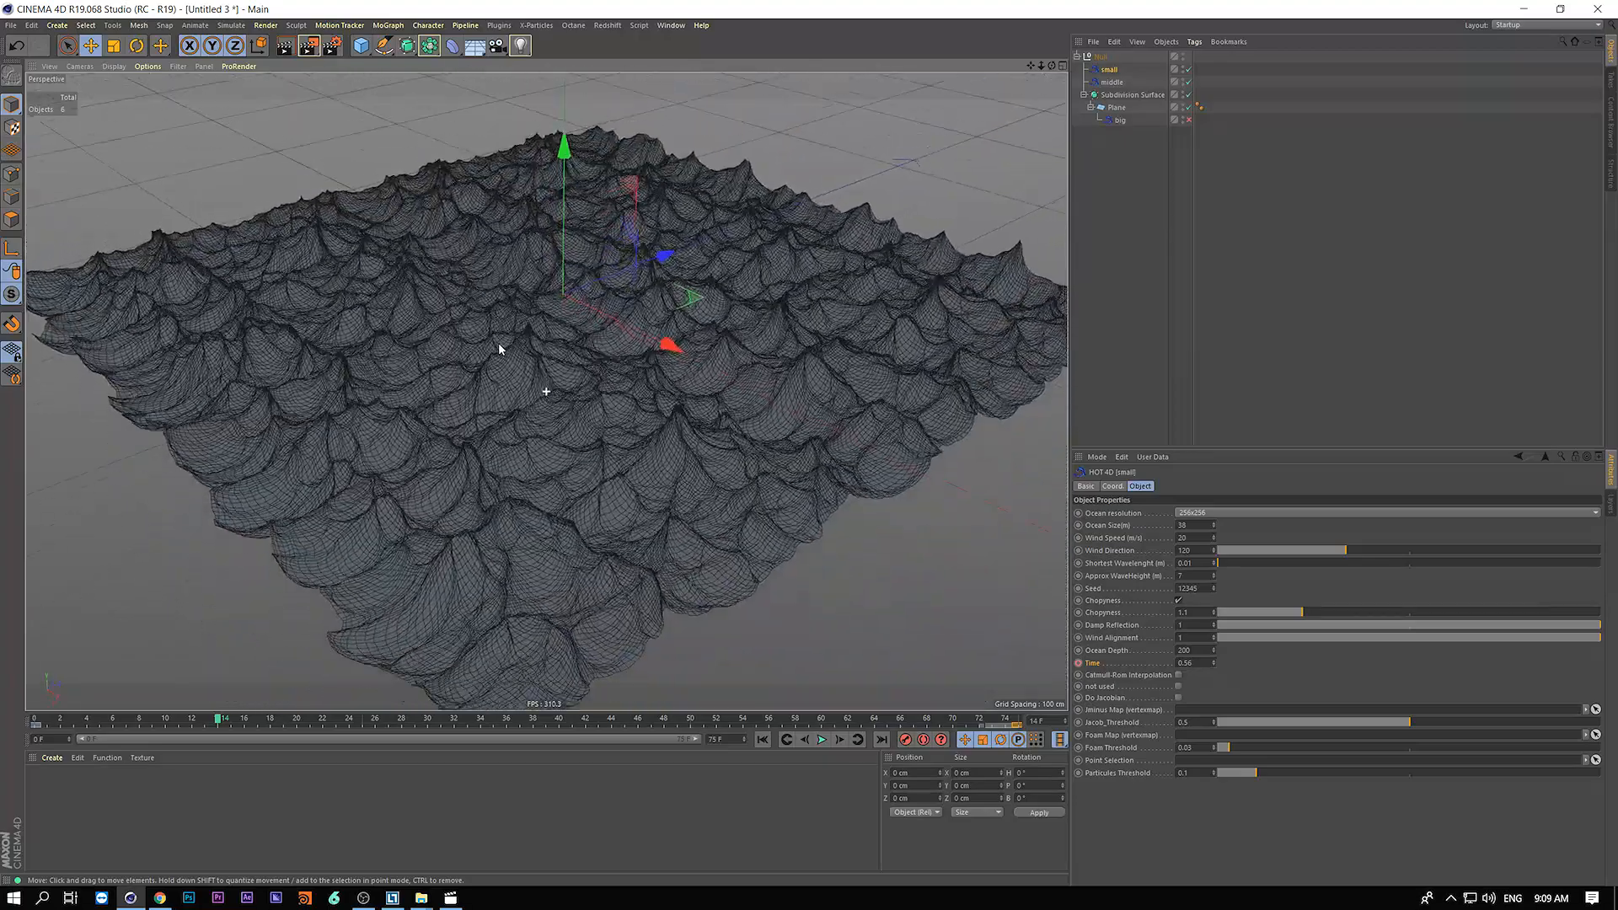
click(1188, 119)
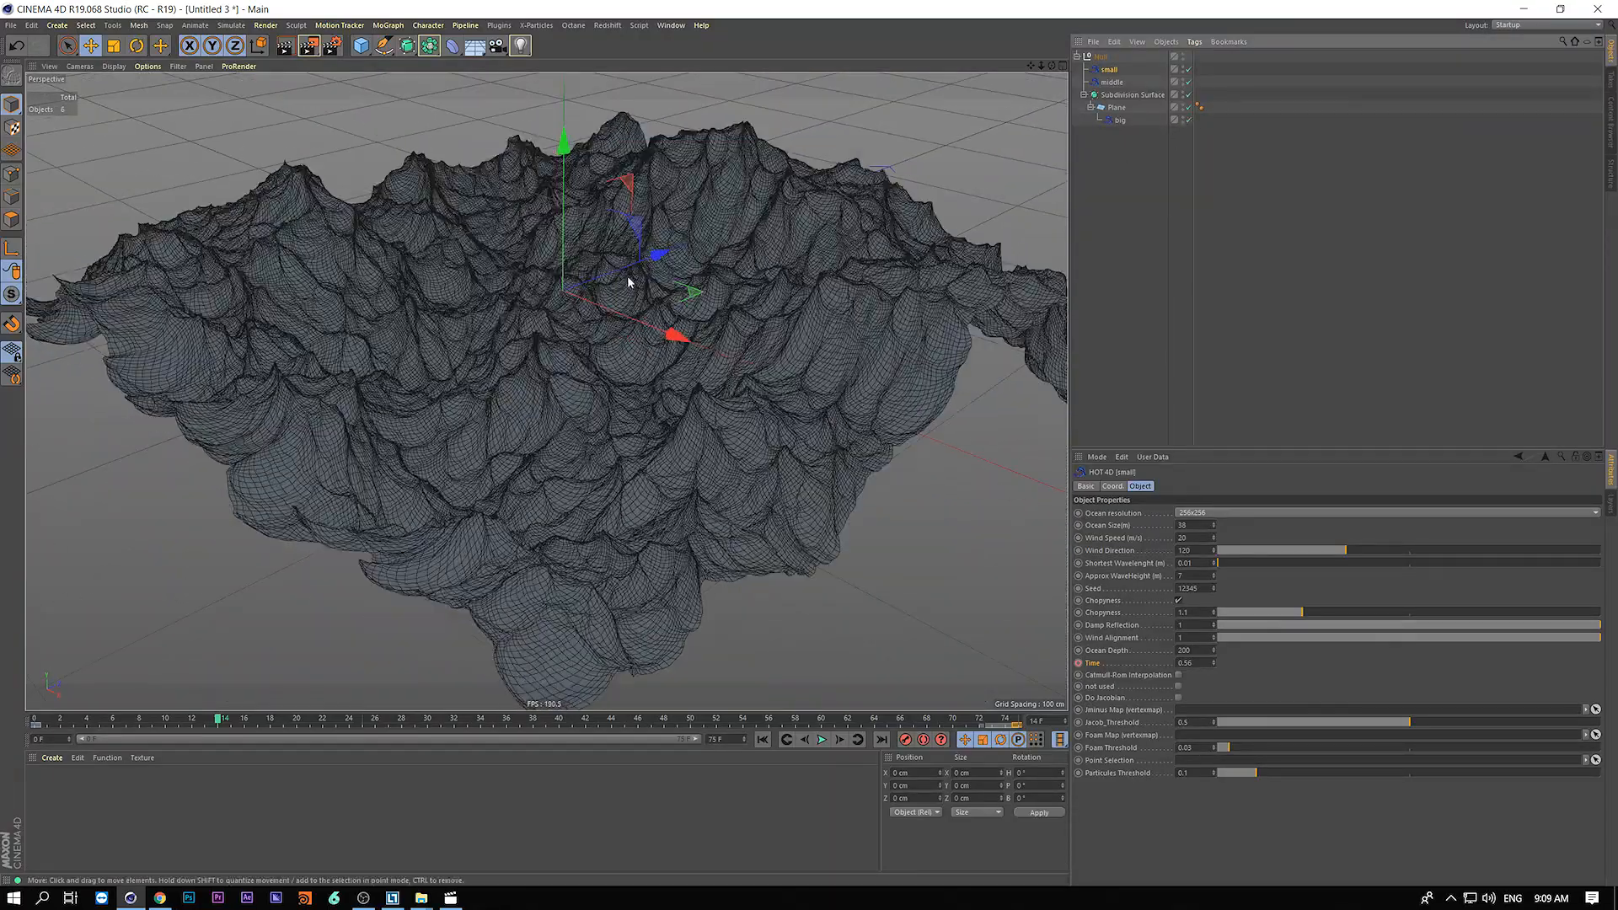
mouse_move(552, 282)
alt+mouse_down()
mouse_move(480, 259)
mouse_move(505, 251)
mouse_move(536, 284)
alt+mouse_up()
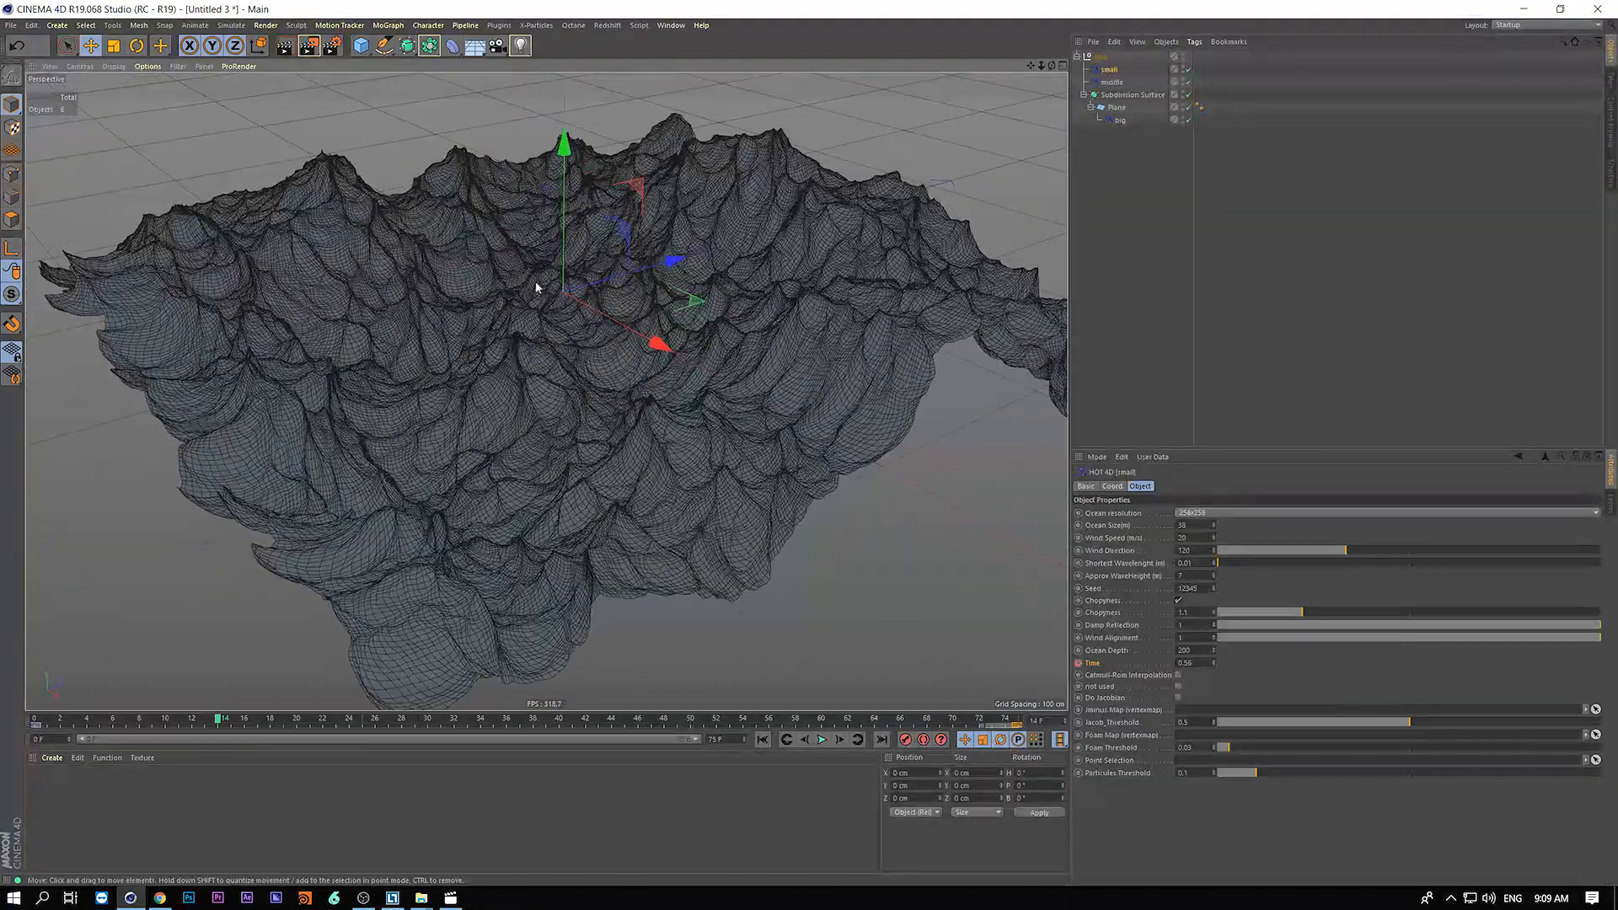
- Play the combined wave animation from the first frame and review the big and middle deformers' settings
click(763, 739)
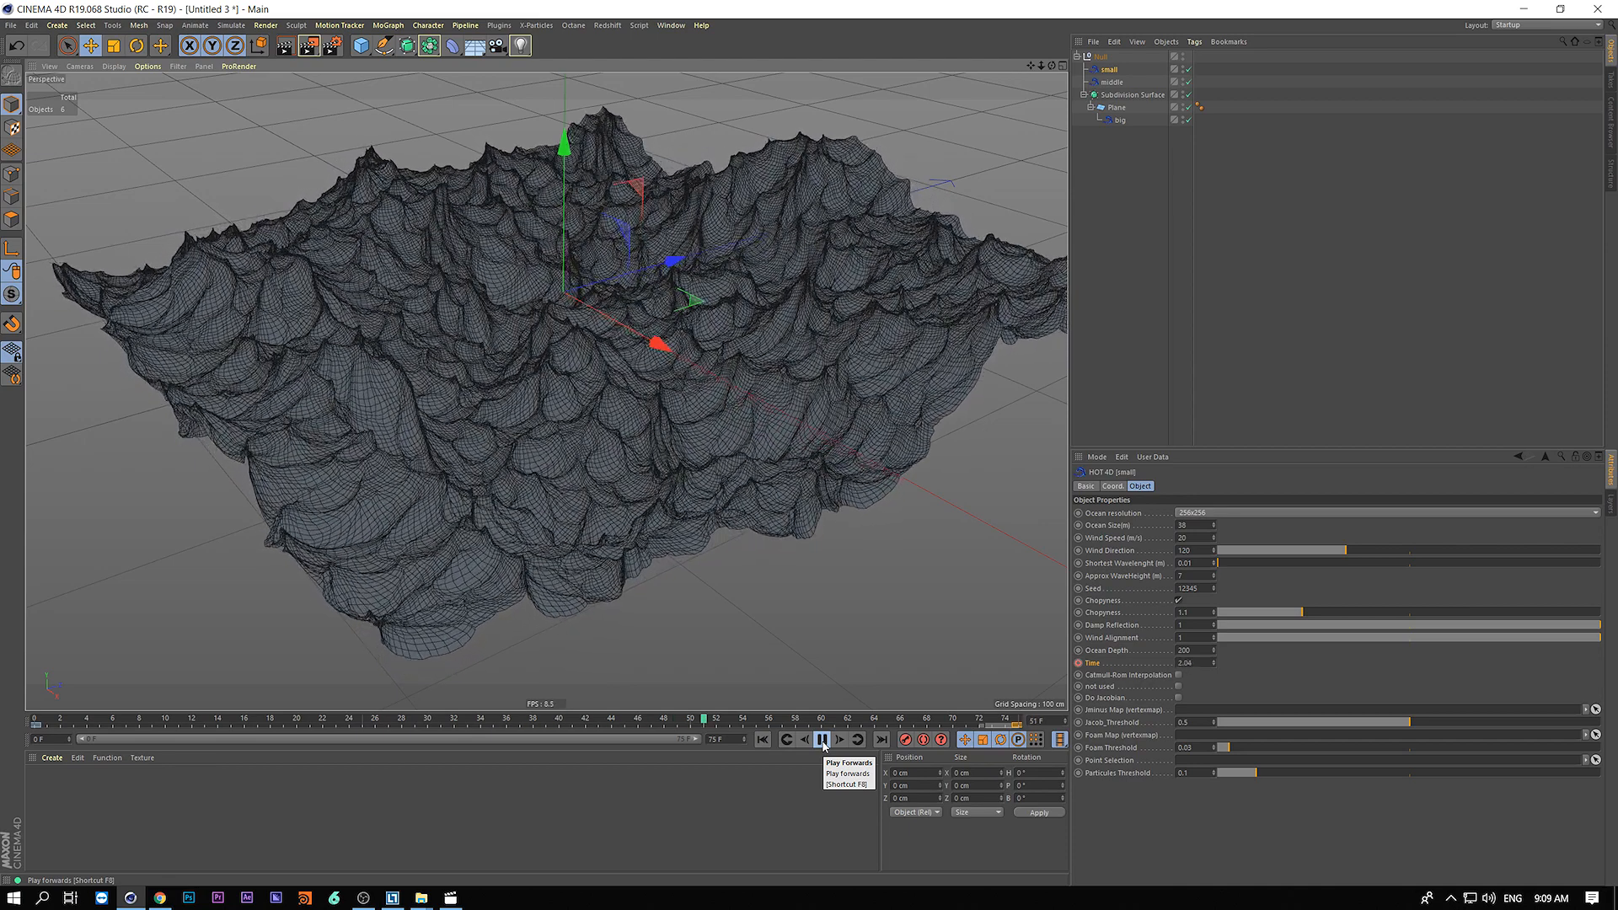
click(822, 740)
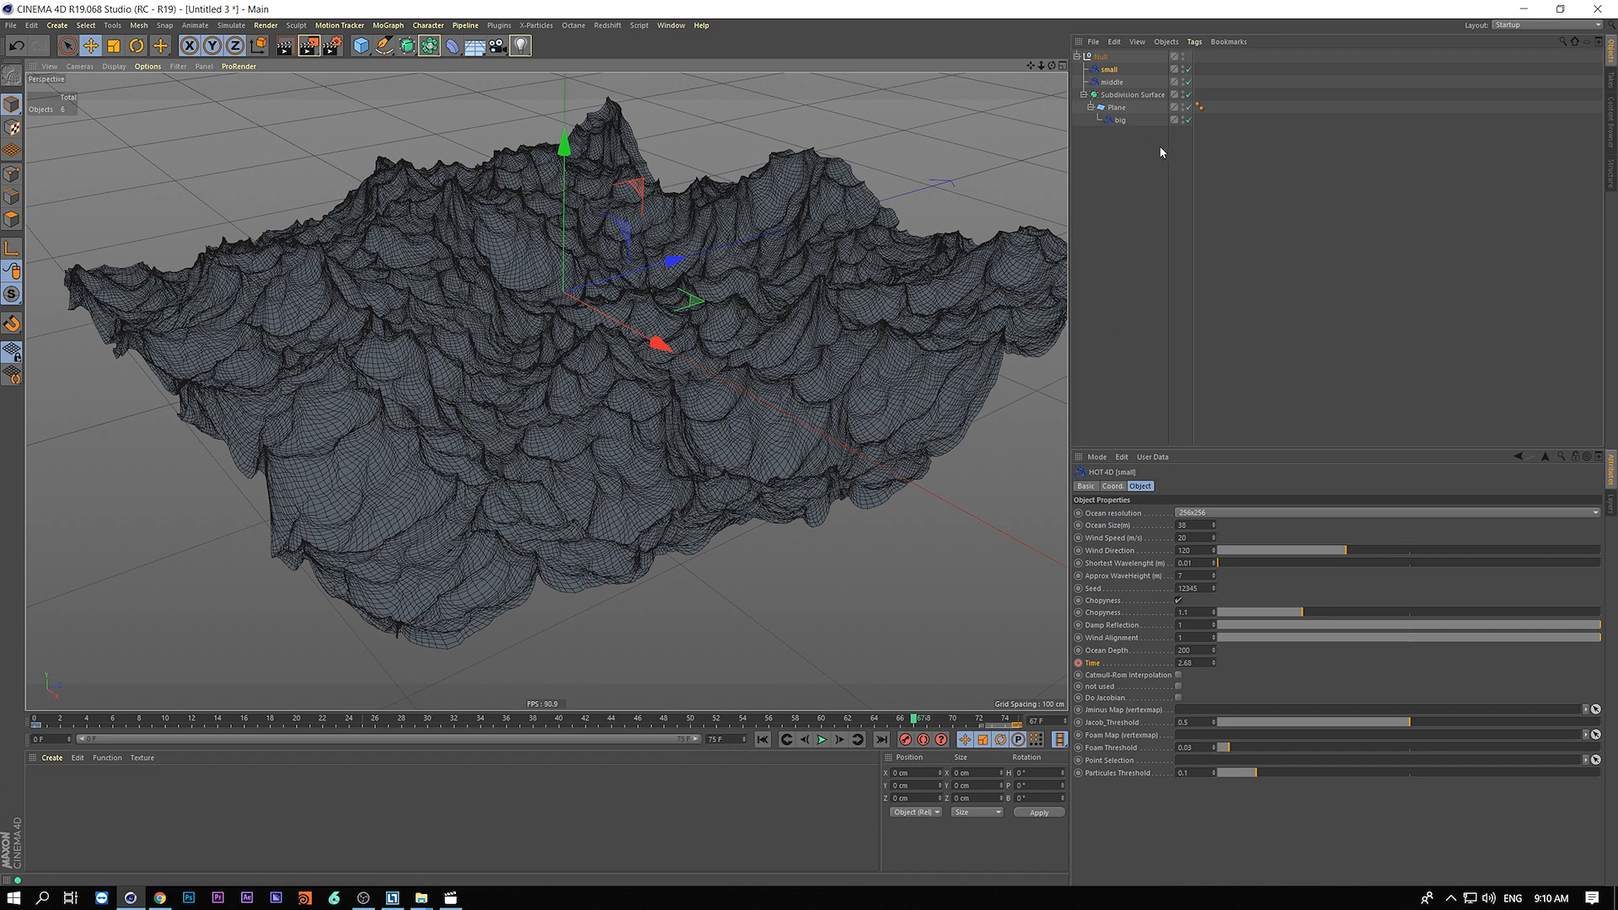
click(1119, 120)
click(1109, 82)
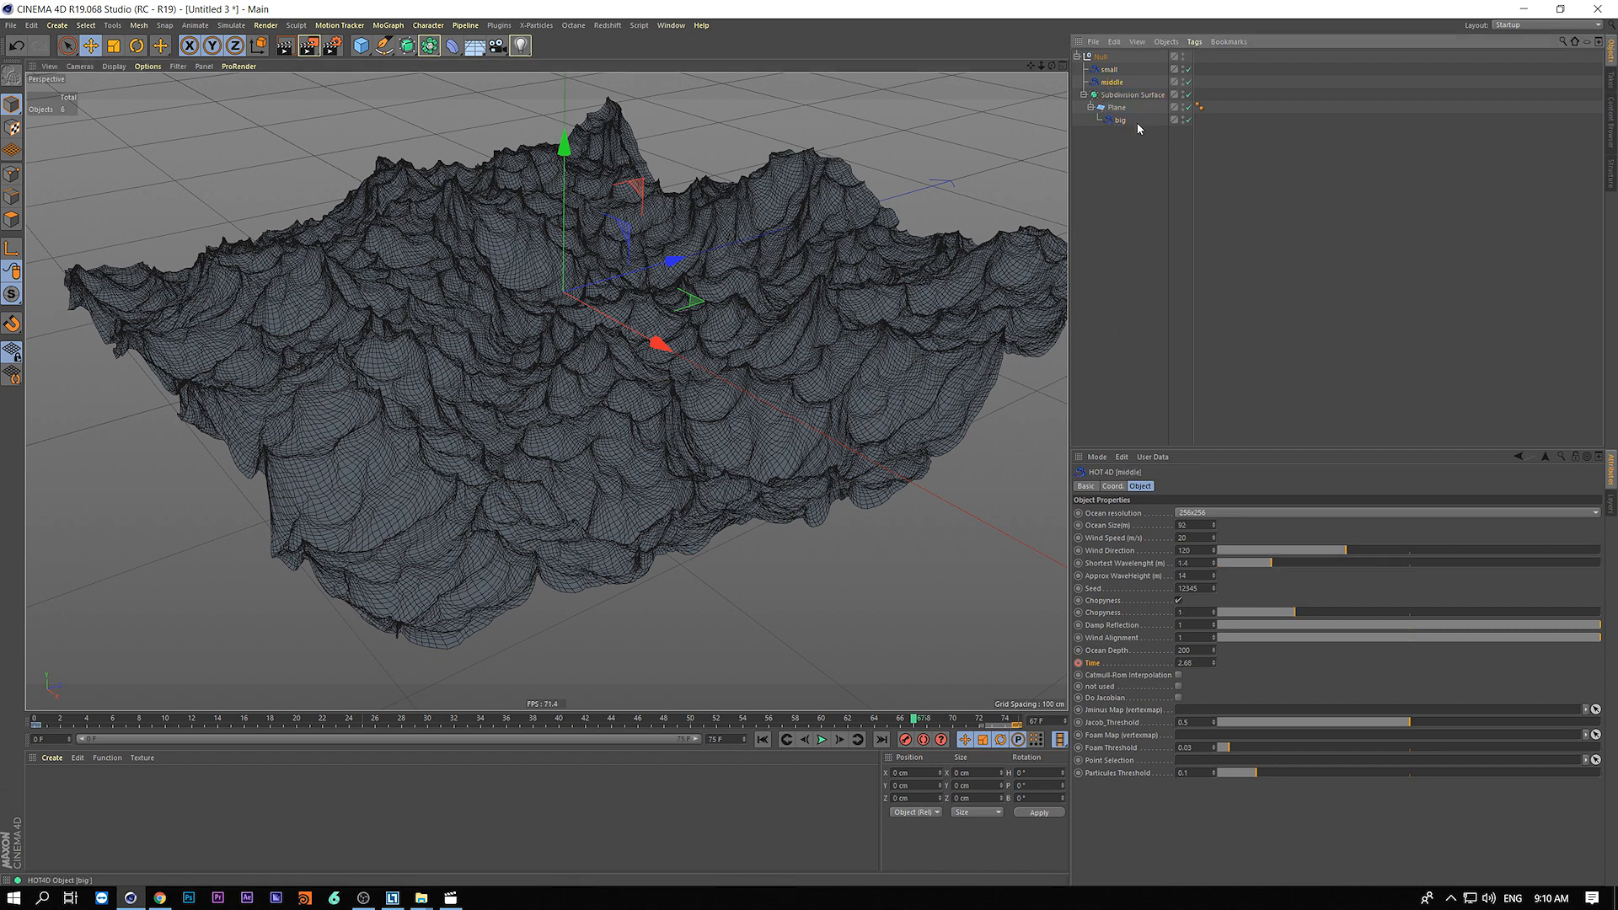
- Set the small deformer's time keyframe at frame 75 to 2, disabling all three deformers during the edit and re-enabling them
click(1188, 82)
click(1188, 70)
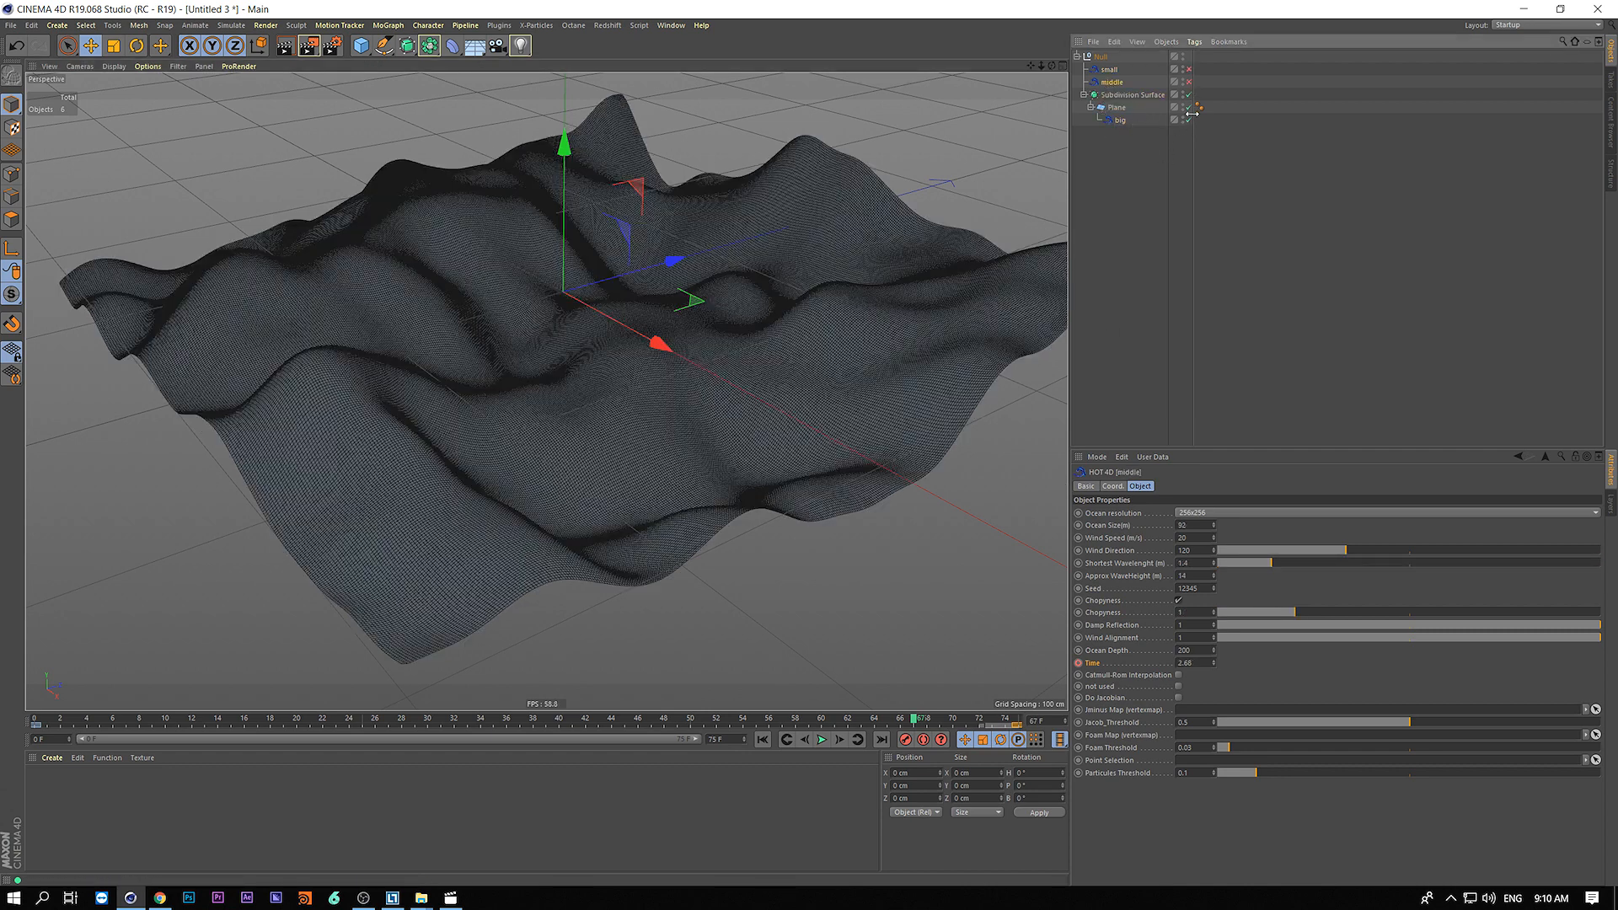
click(1188, 120)
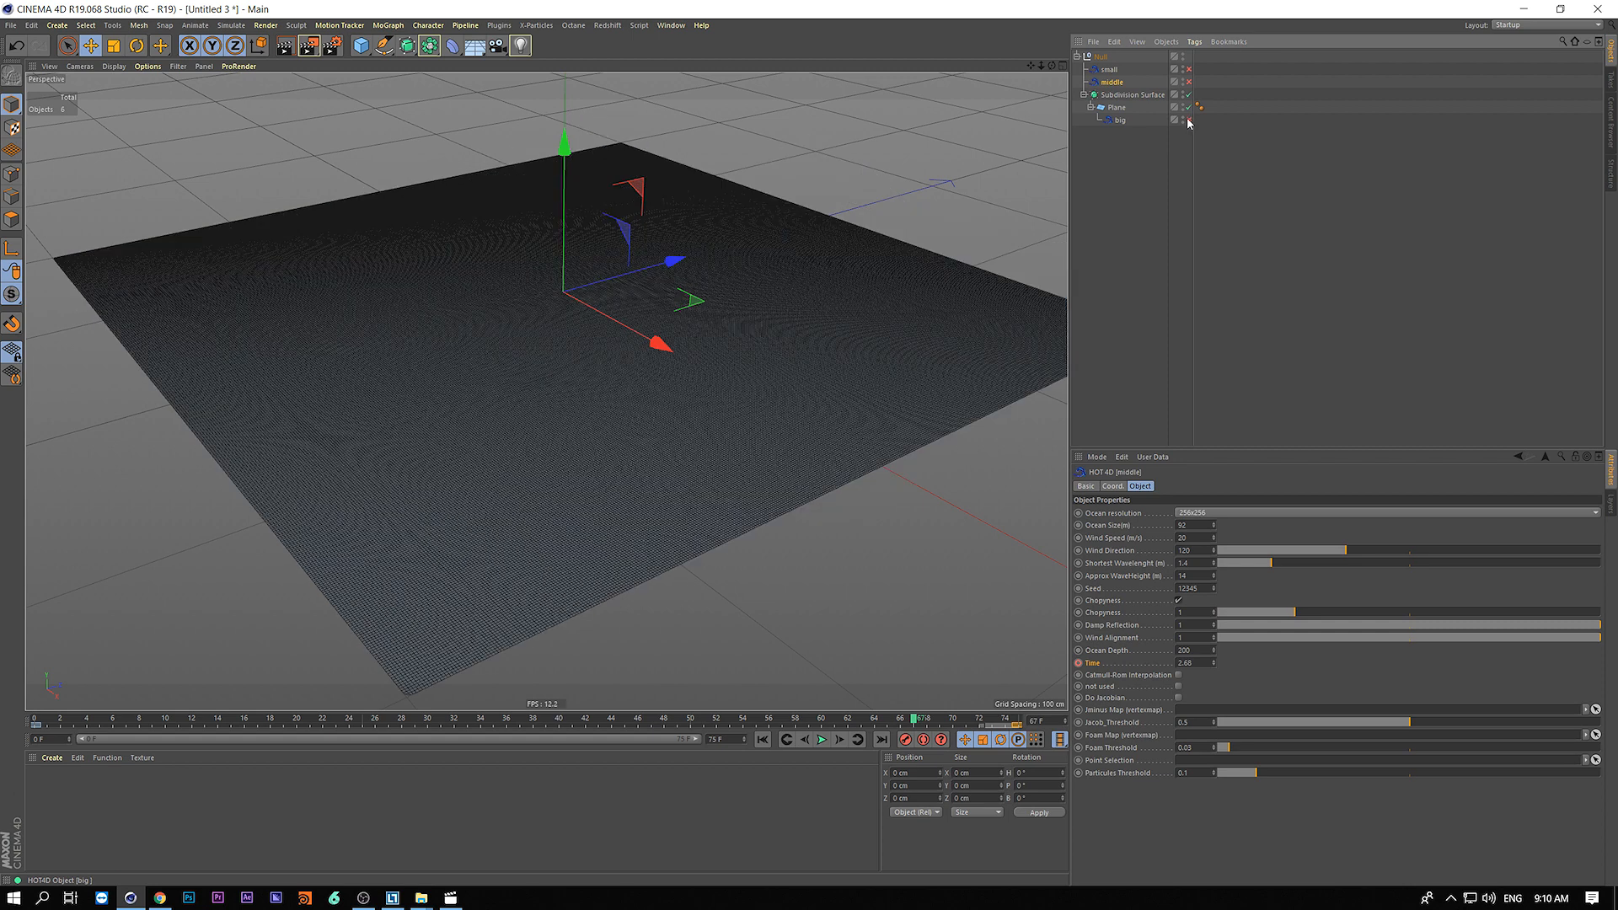
click(1110, 70)
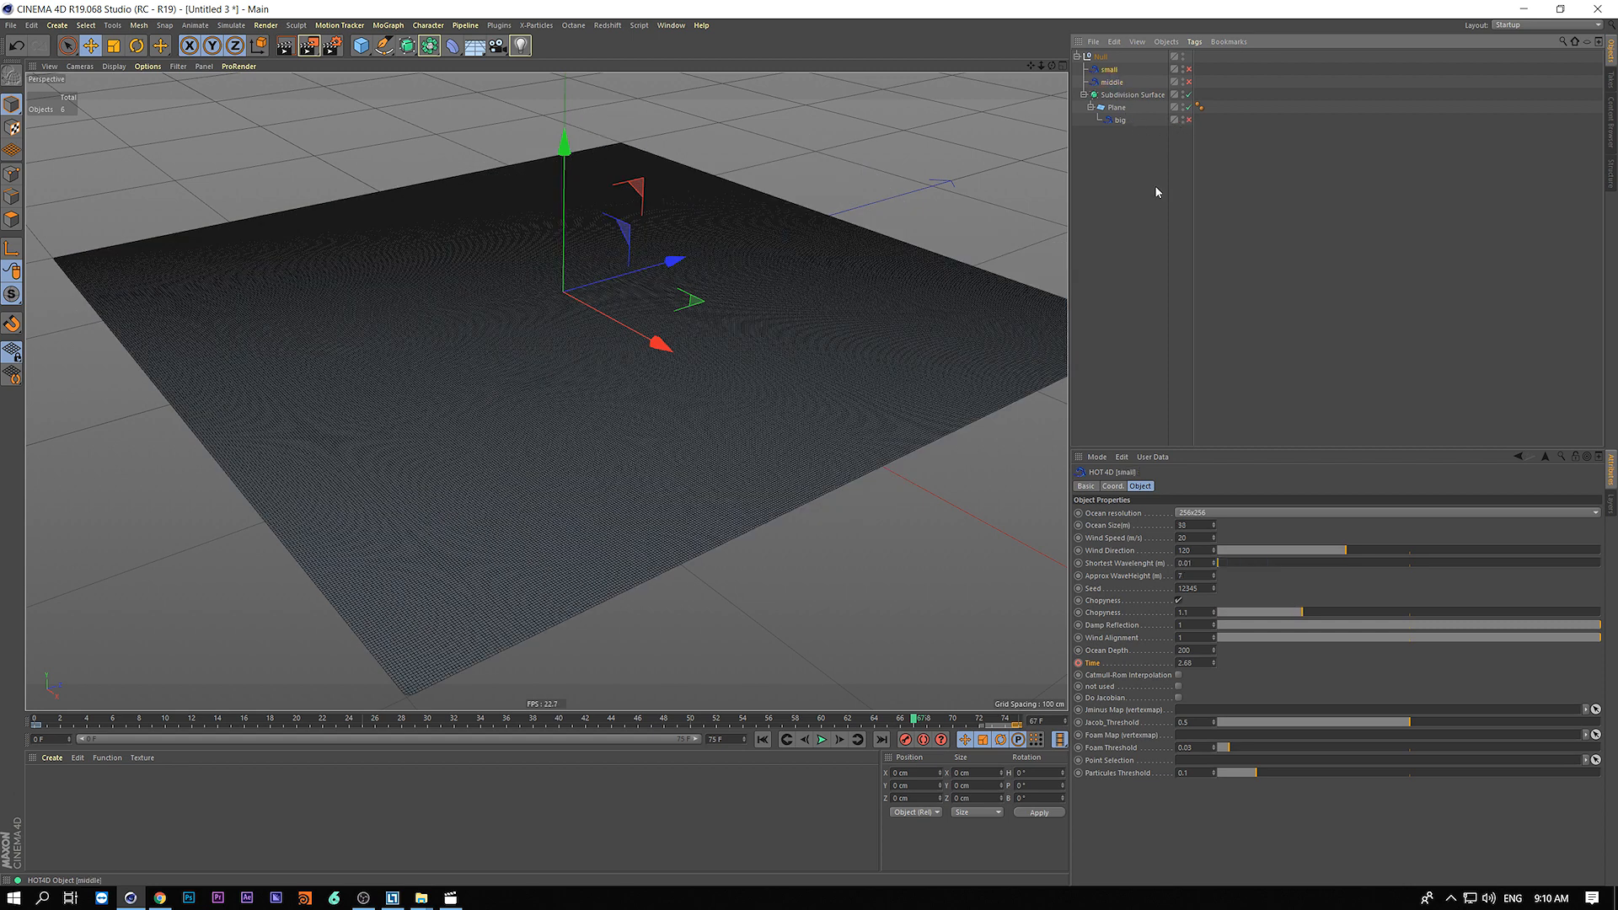
click(984, 721)
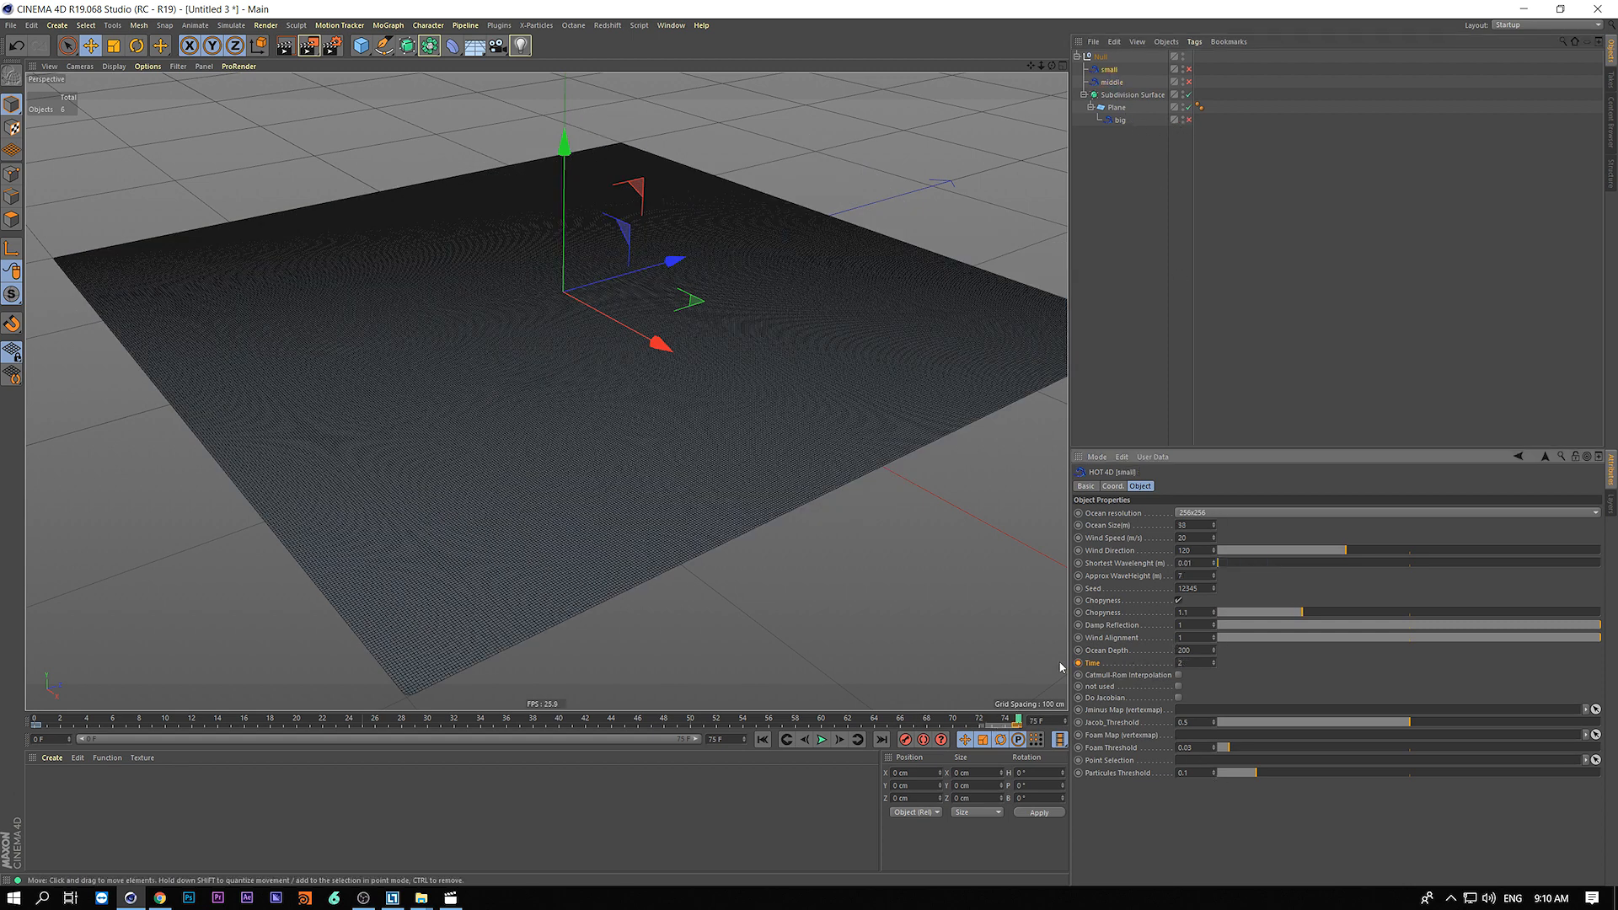
drag(1189, 71, 1188, 120)
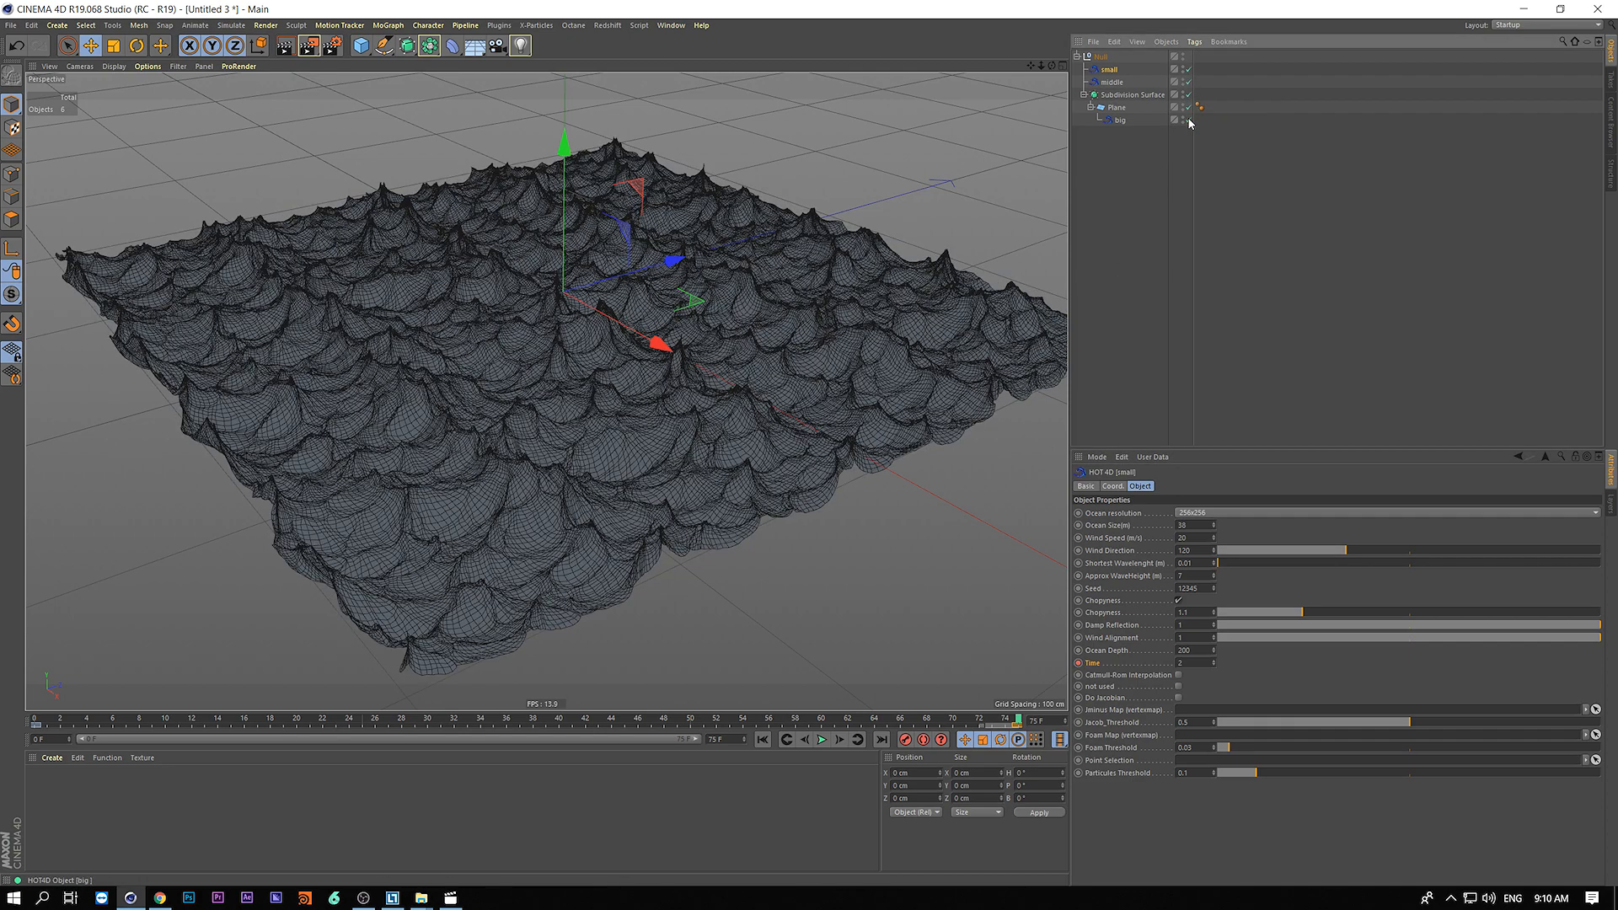
- Set the small deformer's choppyness amount to 0.9 and check the shape of the wave peaks
alt+drag(455, 347, 503, 344)
drag(1301, 613, 1287, 614)
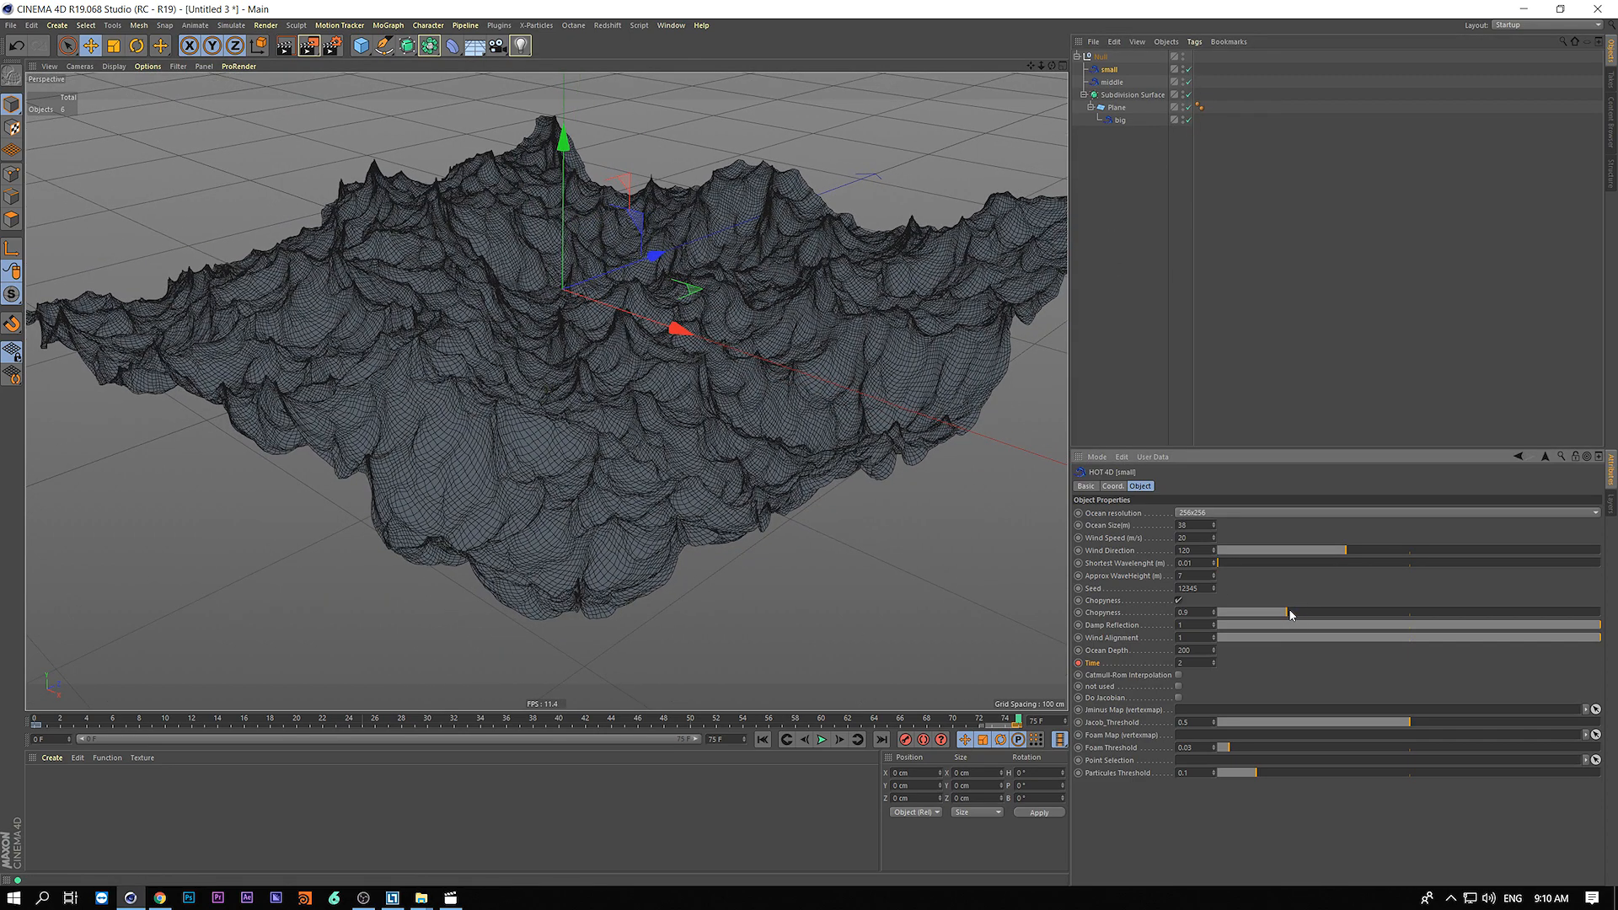
alt+right_drag(521, 355, 542, 247)
alt+drag(541, 247, 553, 267)
alt+right_drag(552, 267, 660, 348)
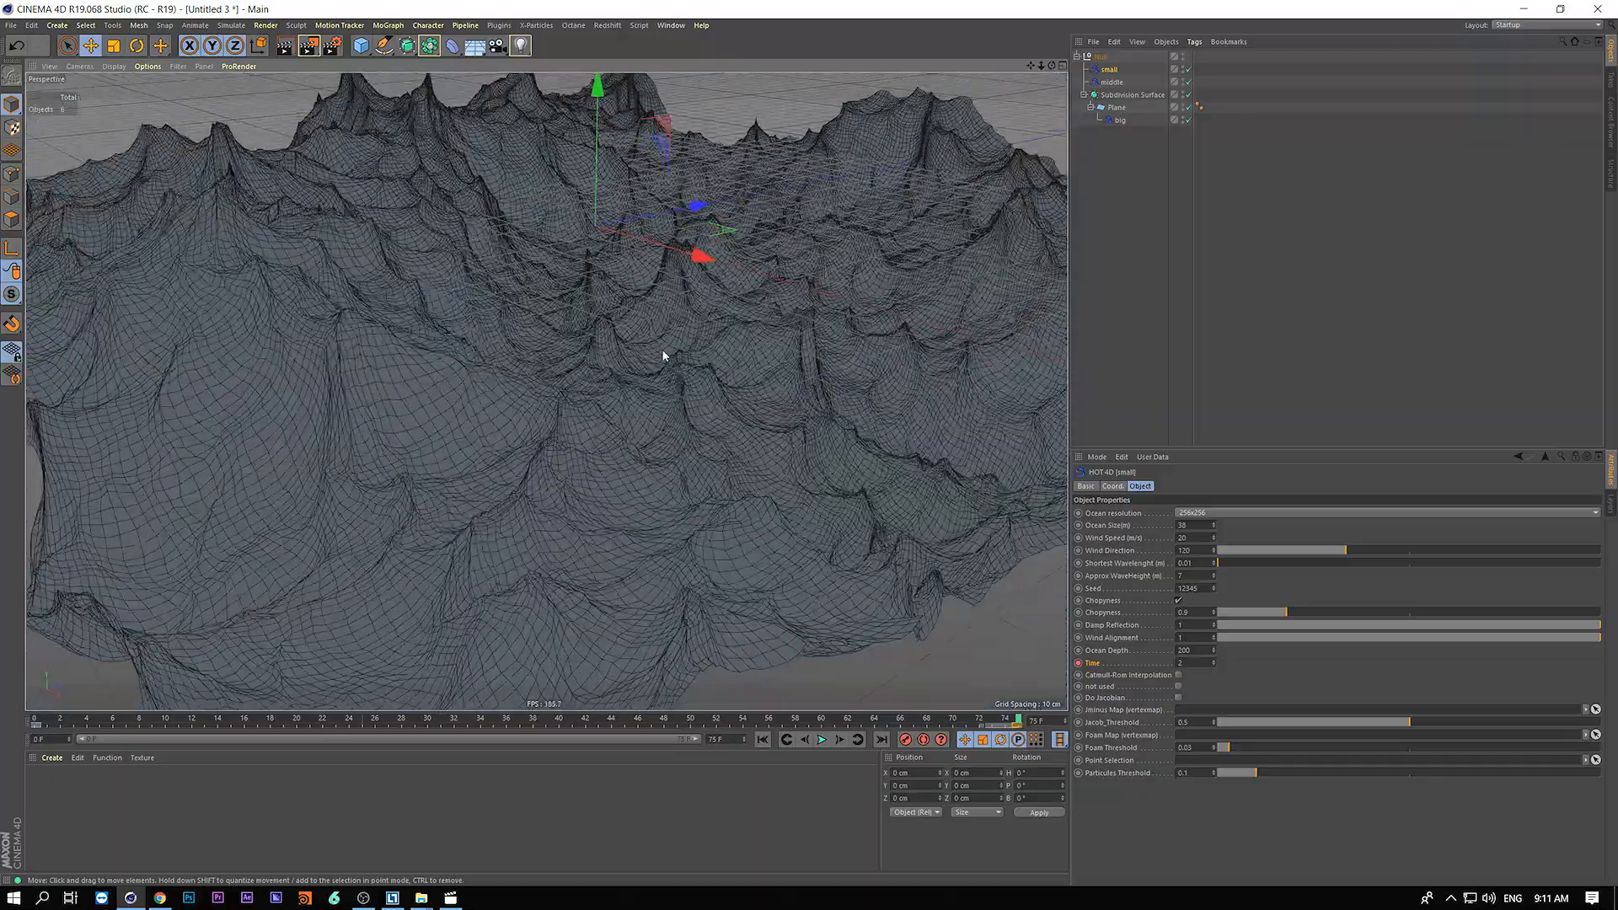
alt+drag(542, 462, 544, 386)
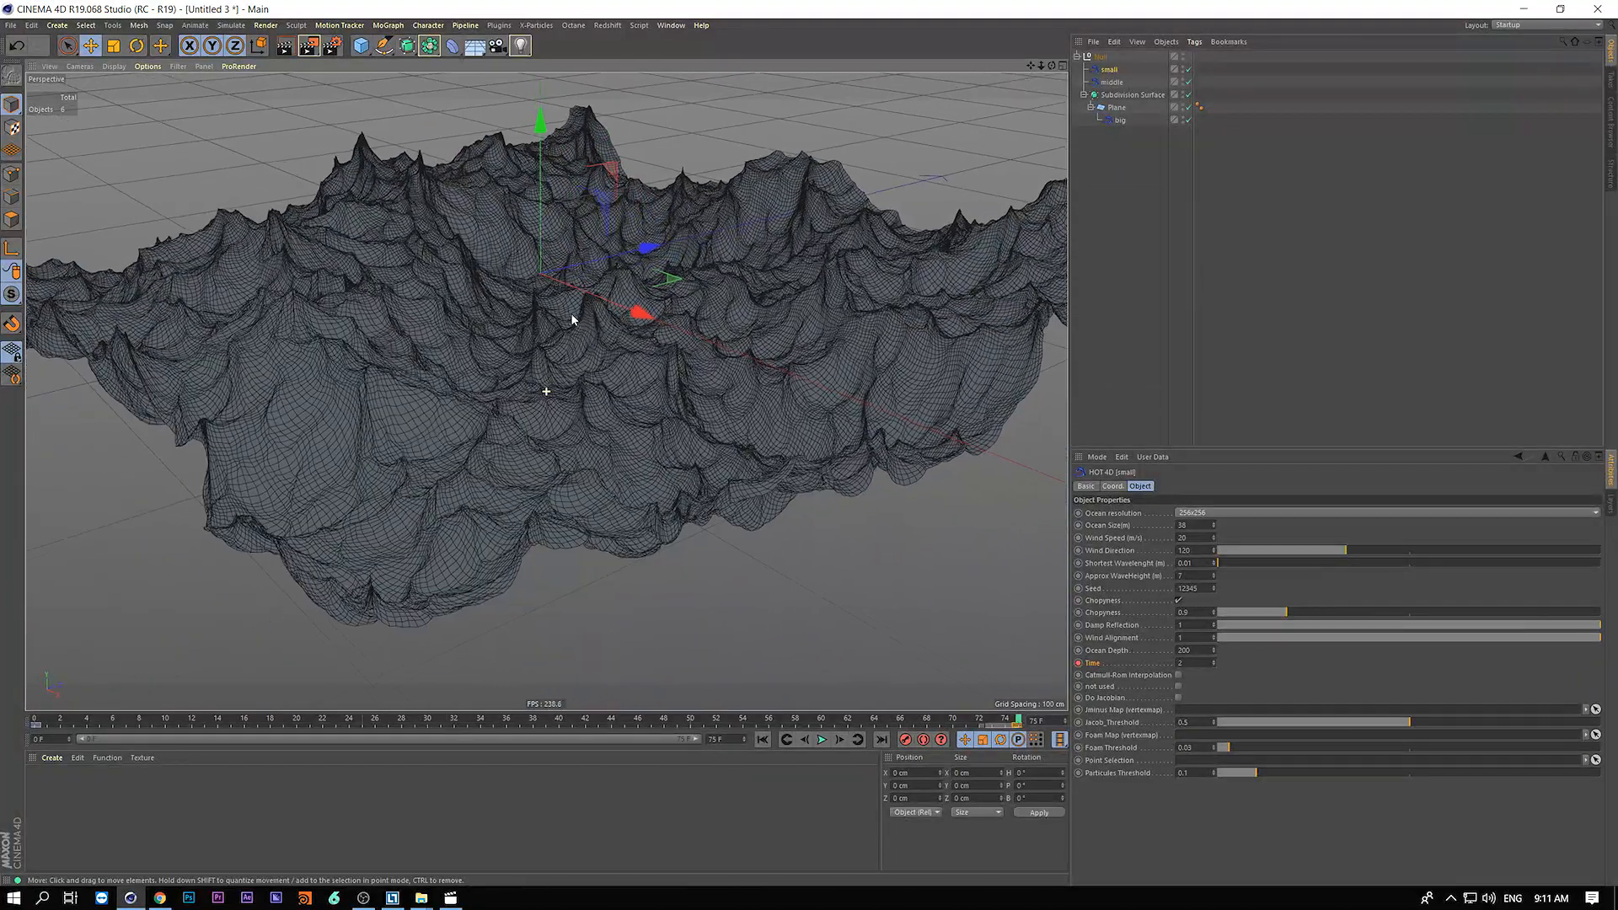
alt+drag(476, 314, 949, 152)
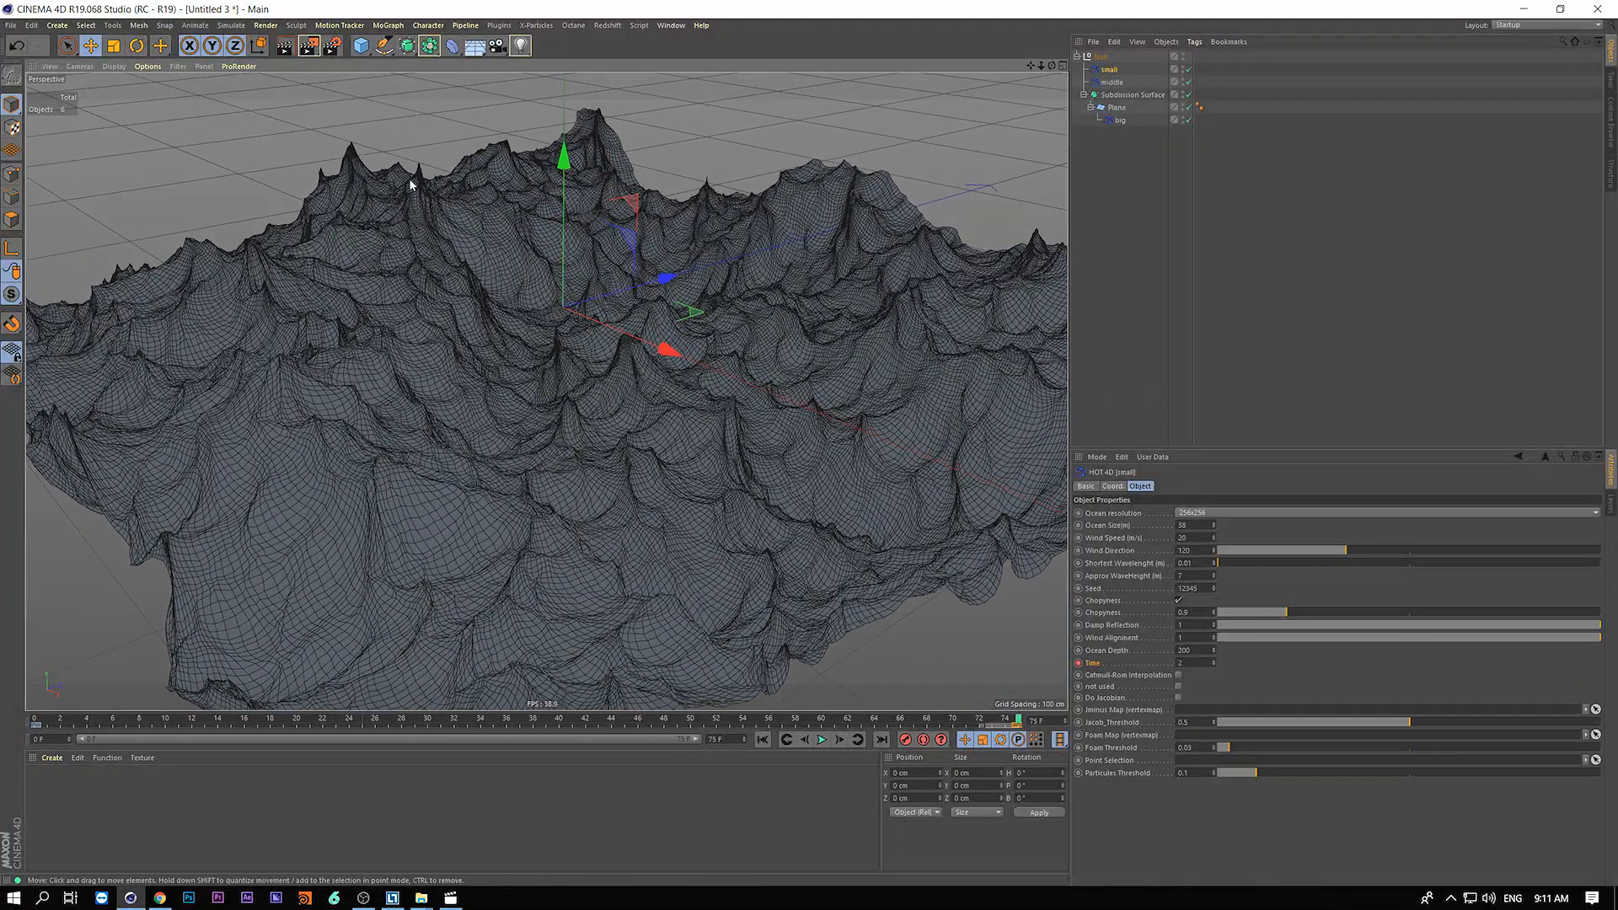
mouse_move(416, 197)
alt+mouse_down()
mouse_move(395, 189)
mouse_move(426, 173)
alt+mouse_up()
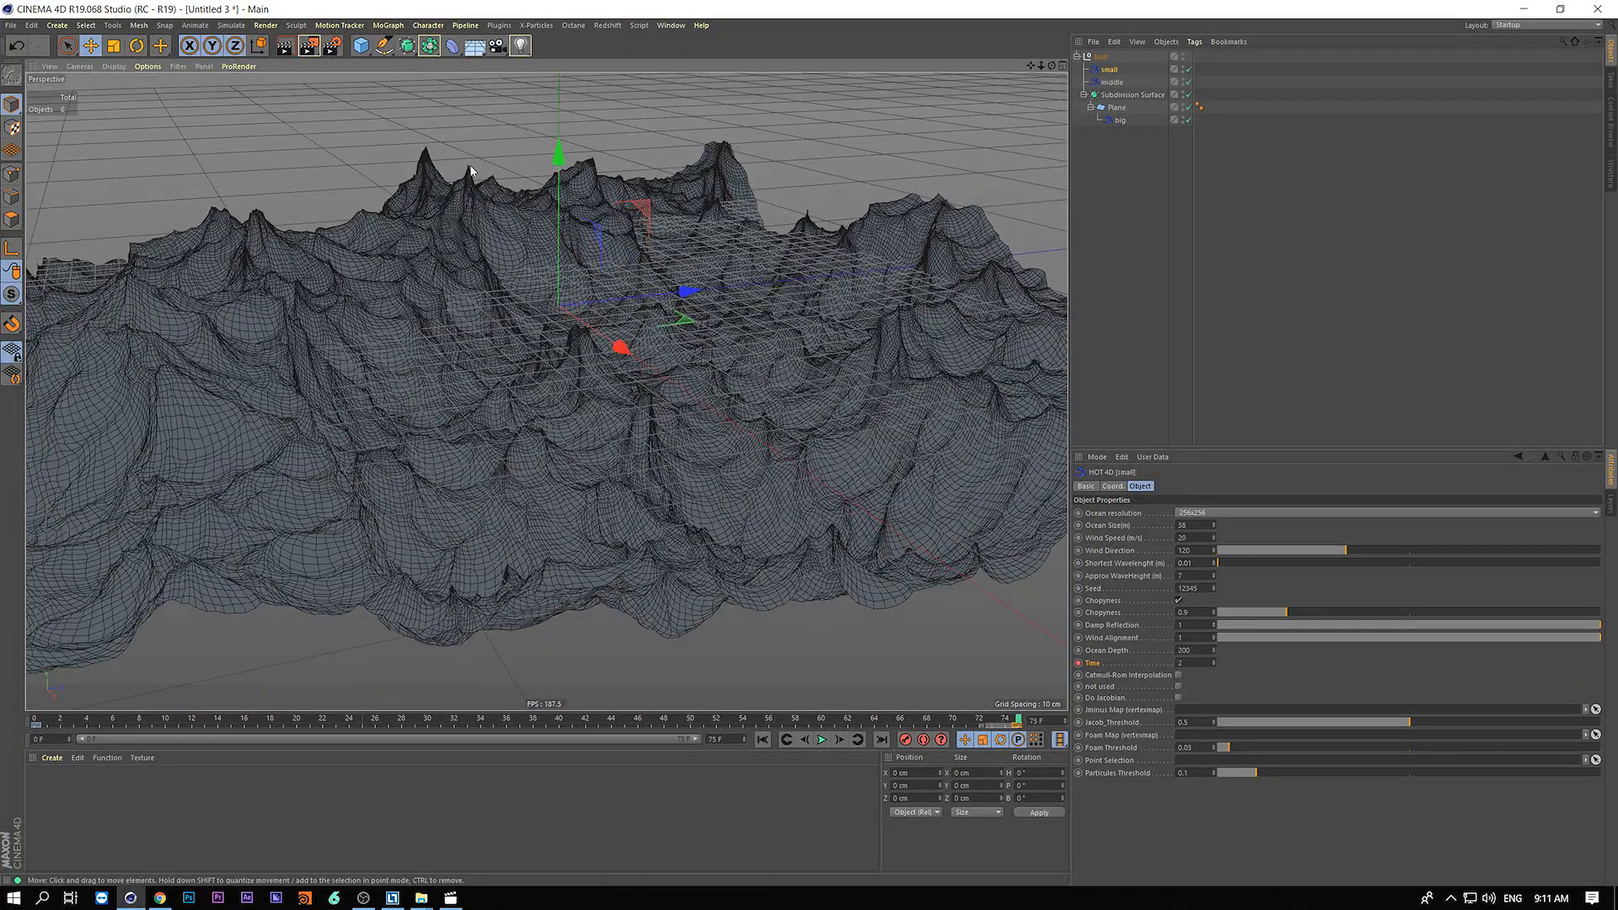
- Set the middle deformer's approximate wave height to 8 m
click(1129, 81)
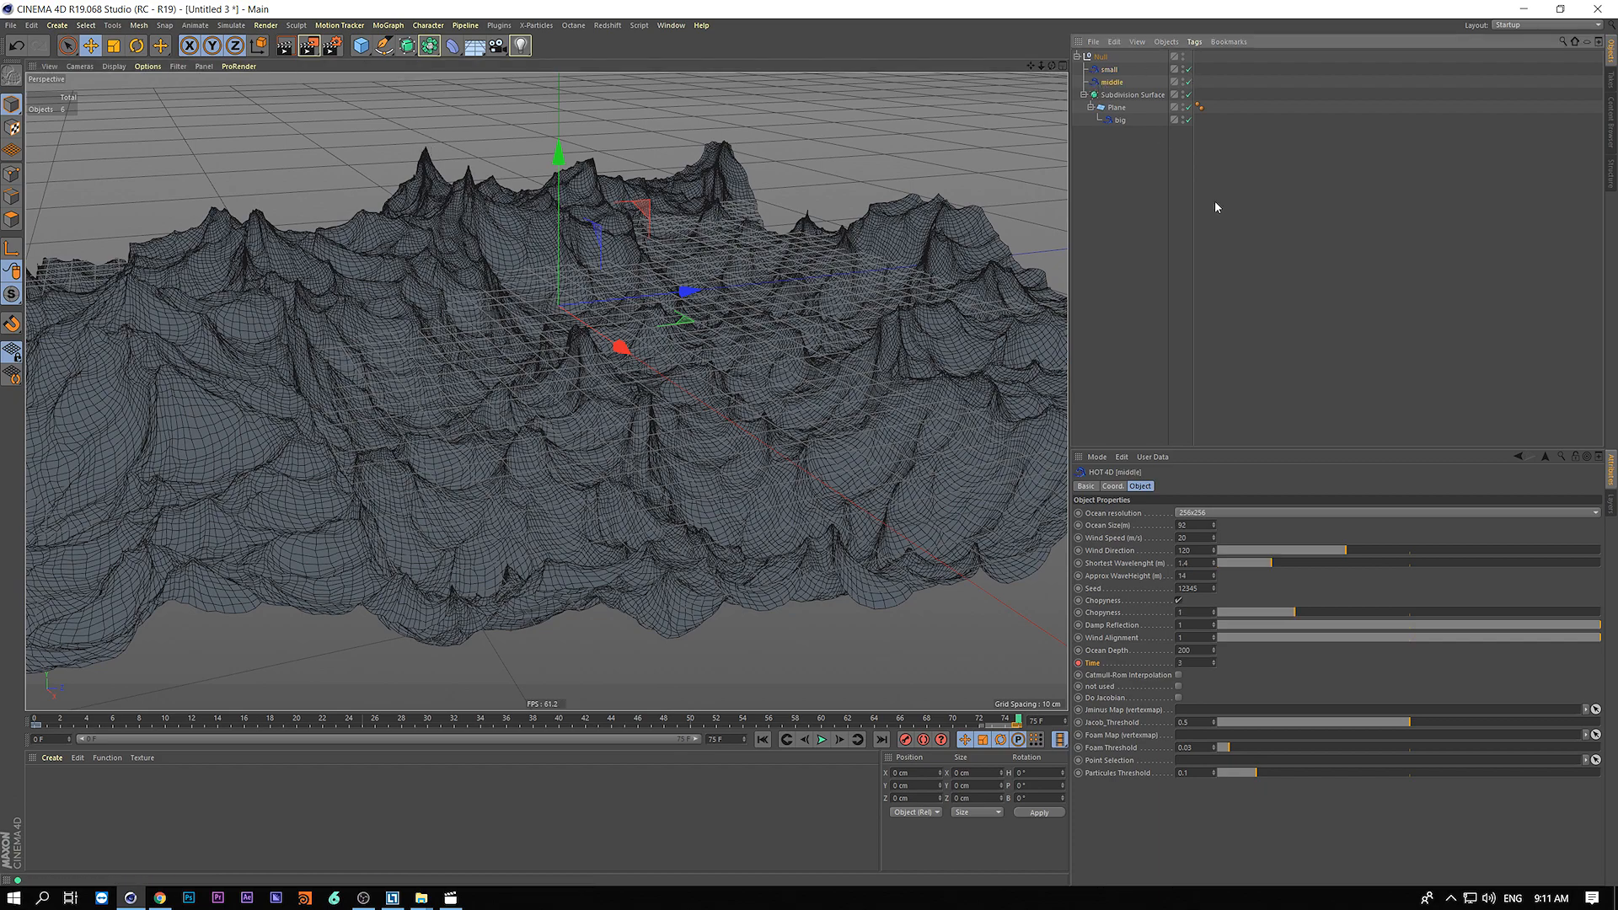
drag(1213, 578, 1213, 598)
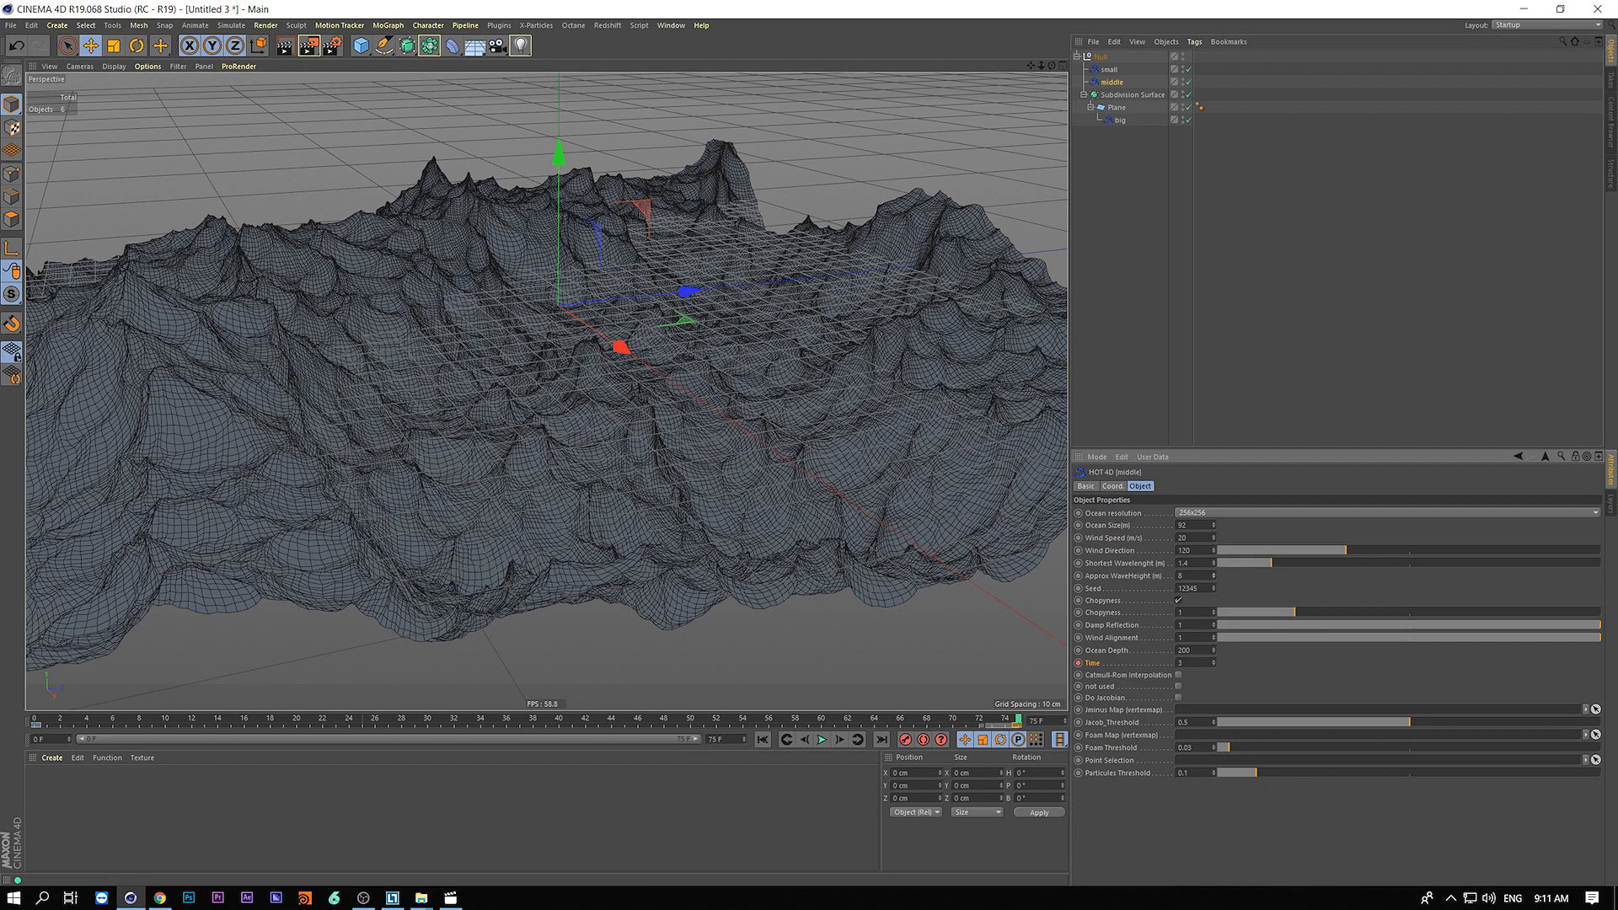
mouse_move(472, 302)
alt+mouse_down()
mouse_move(476, 285)
mouse_move(548, 328)
mouse_move(502, 293)
mouse_move(503, 320)
mouse_move(468, 322)
alt+mouse_up()
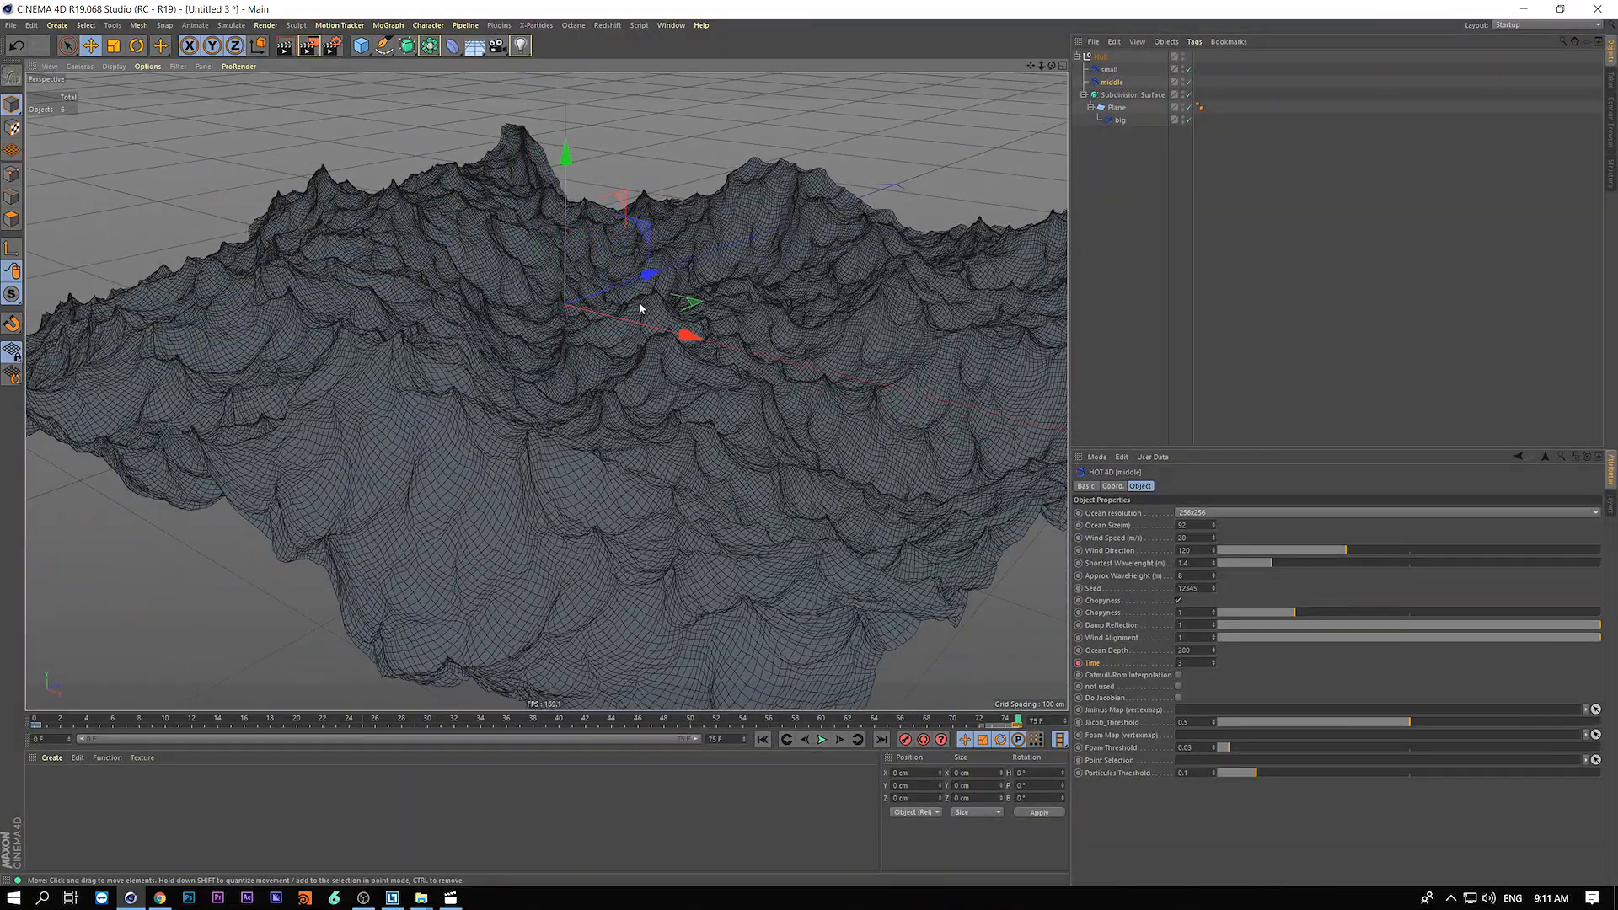
alt+drag(639, 308, 465, 431)
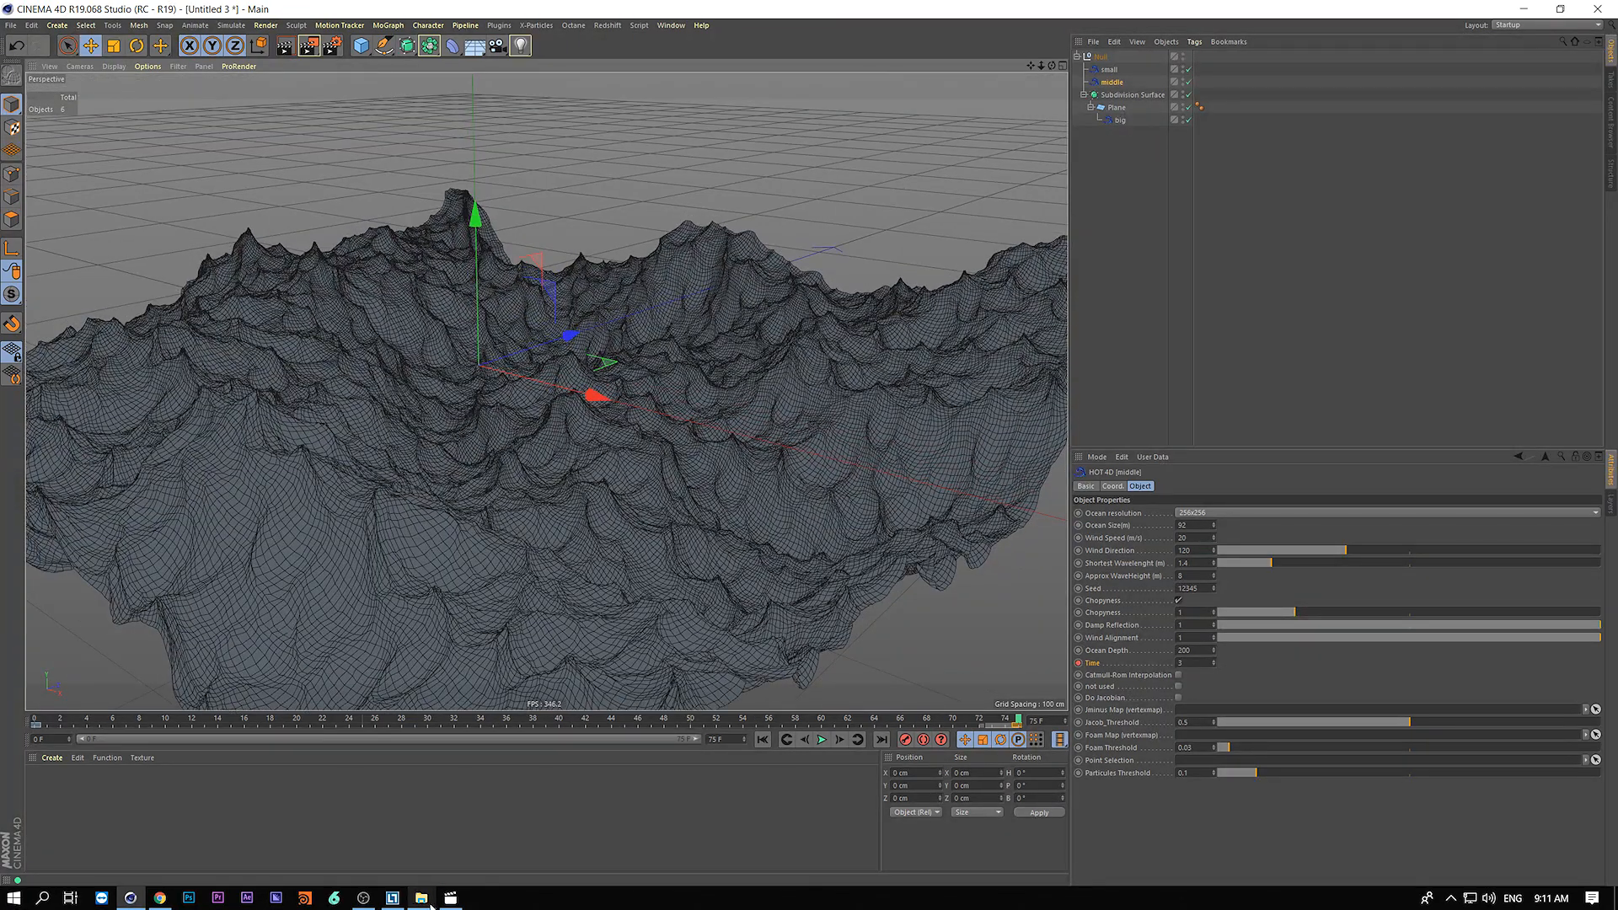
mouse_move(429, 906)
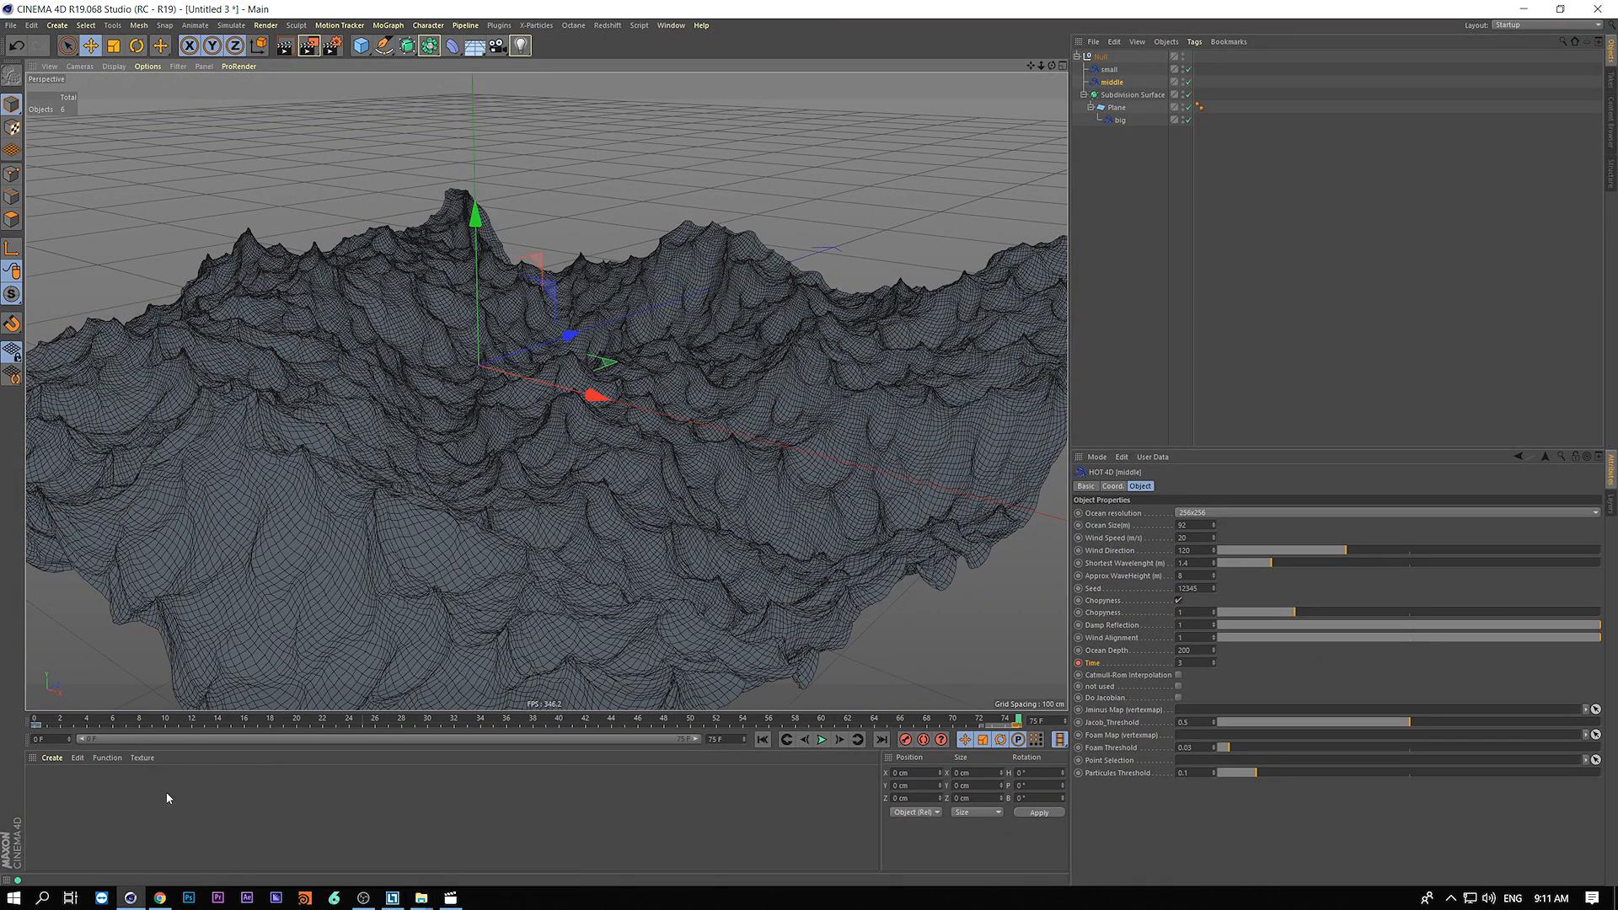